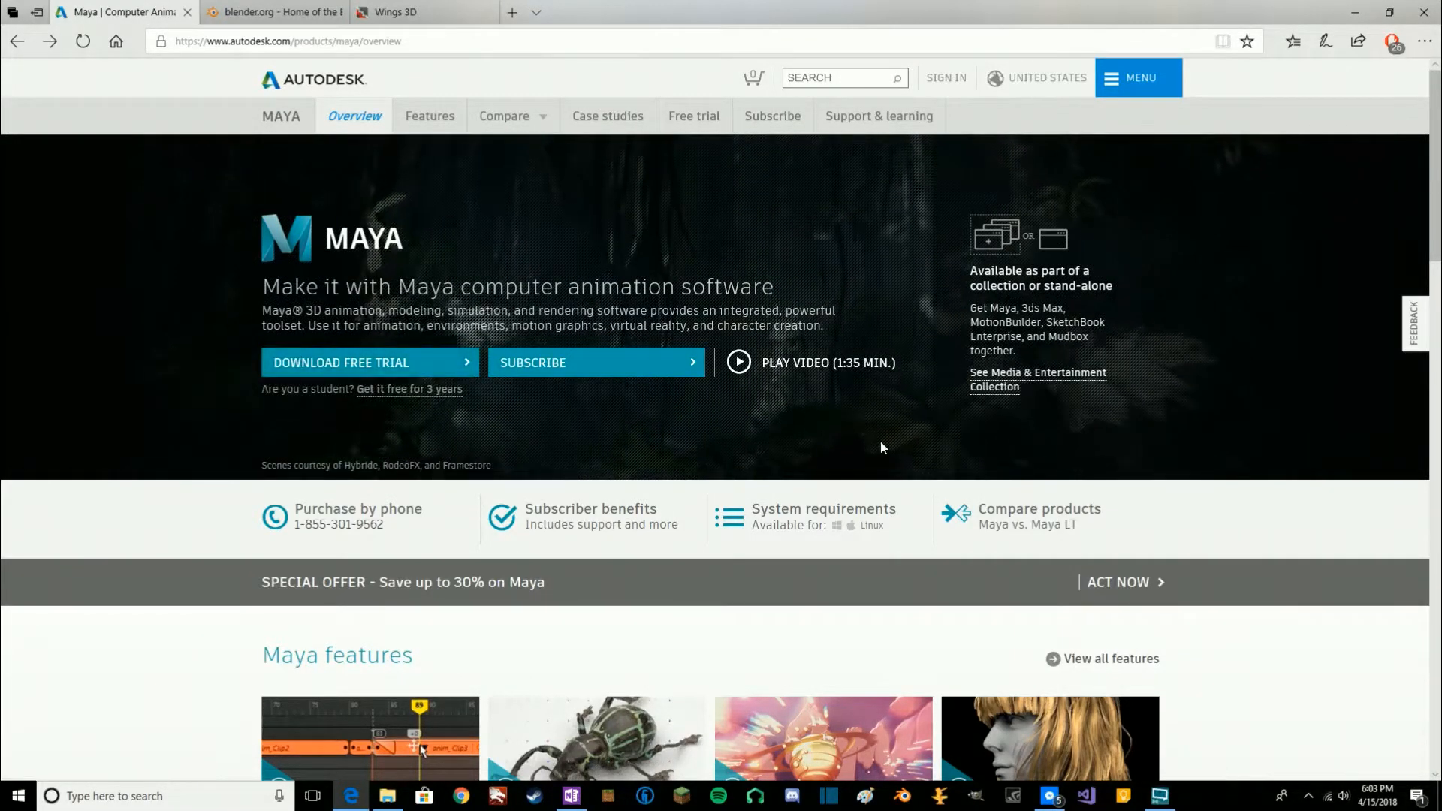
Look through the Autodesk Maya overview page, including its features, customer stories and related products.
scroll(883, 447, down, 3)
scroll(880, 446, up, 3)
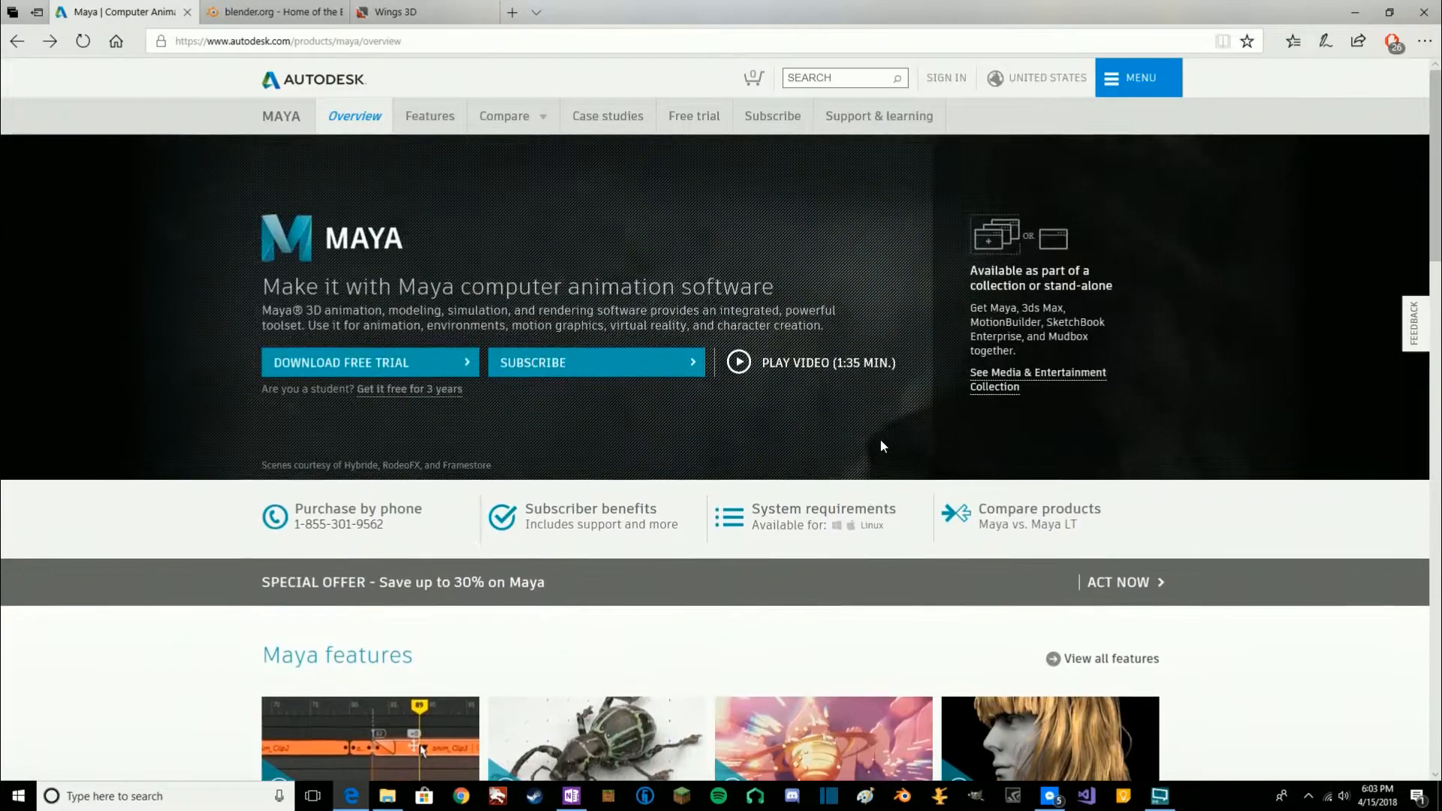
scroll(880, 446, down, 12)
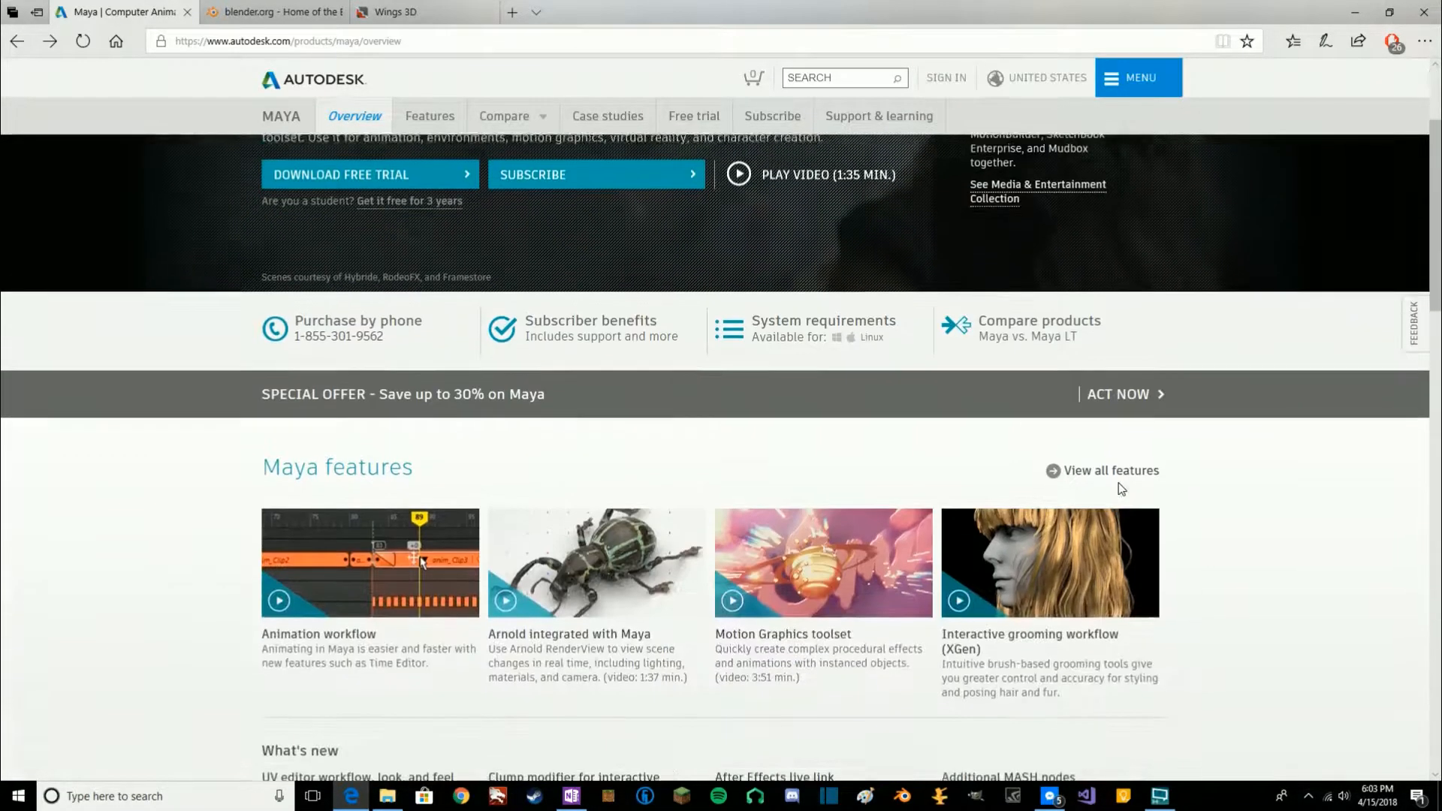
scroll(1122, 489, down, 3)
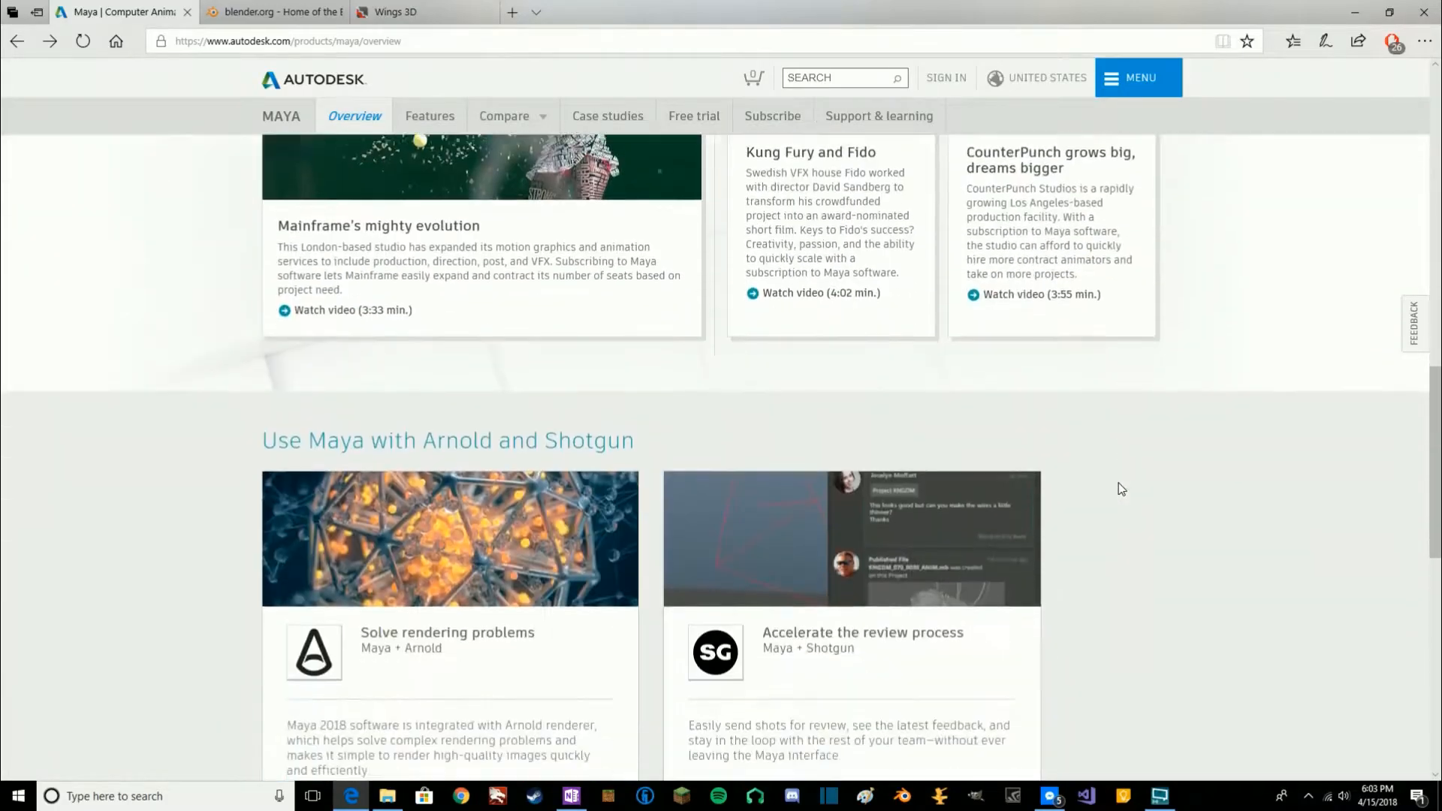
scroll(1122, 489, up, 15)
scroll(1122, 489, up, 2)
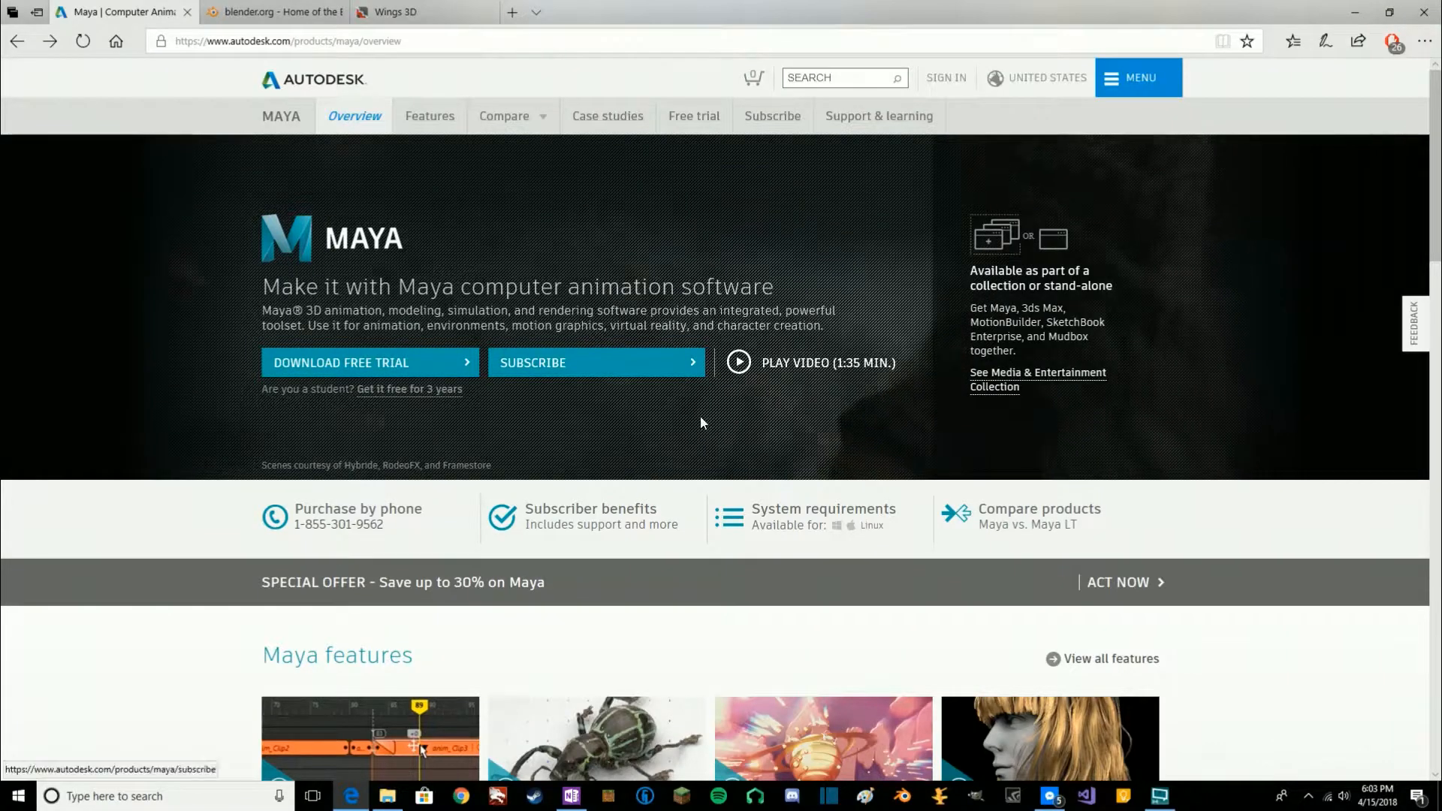
Open the blender.org home page and look over its introduction and download offer.
click(266, 13)
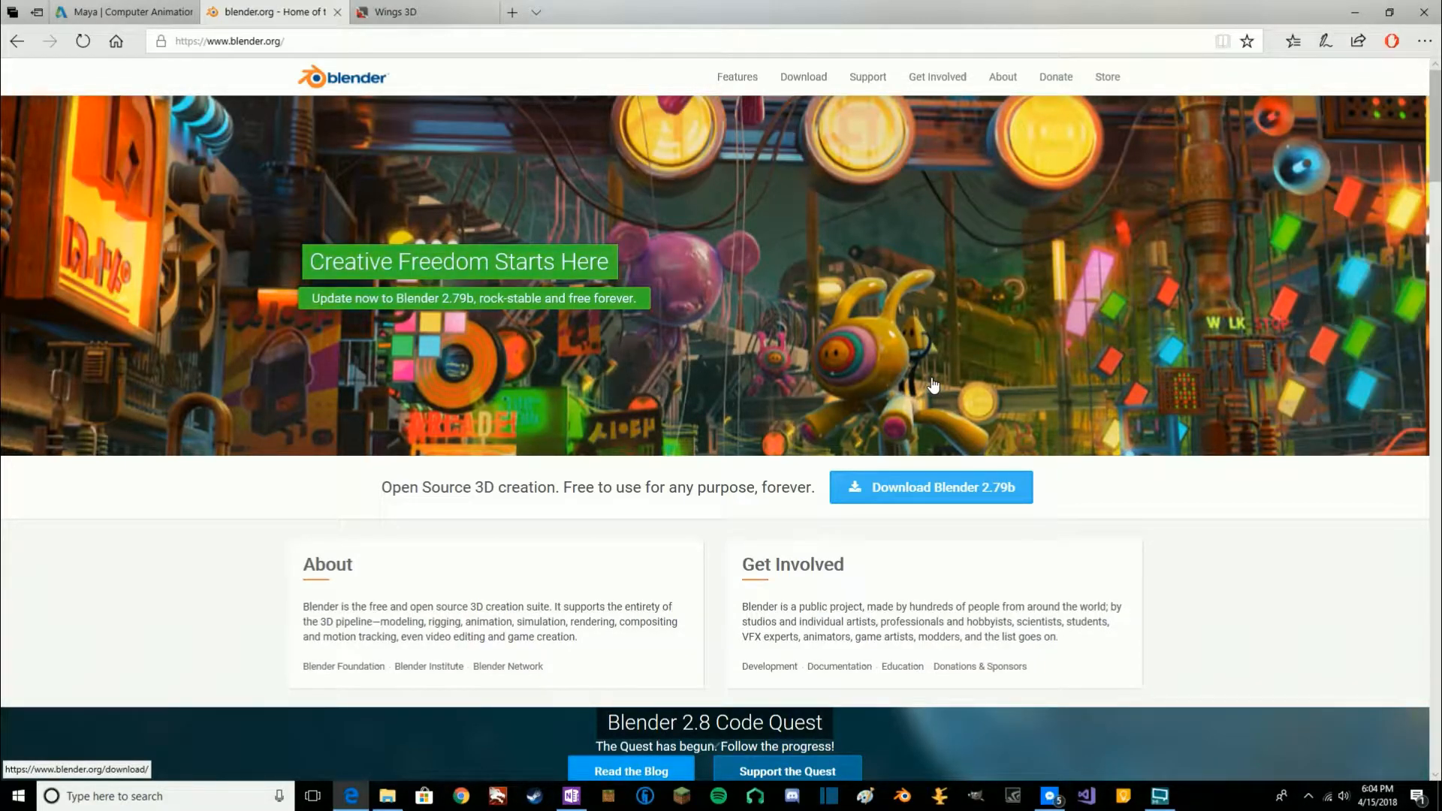
scroll(934, 385, down, 5)
scroll(931, 383, up, 5)
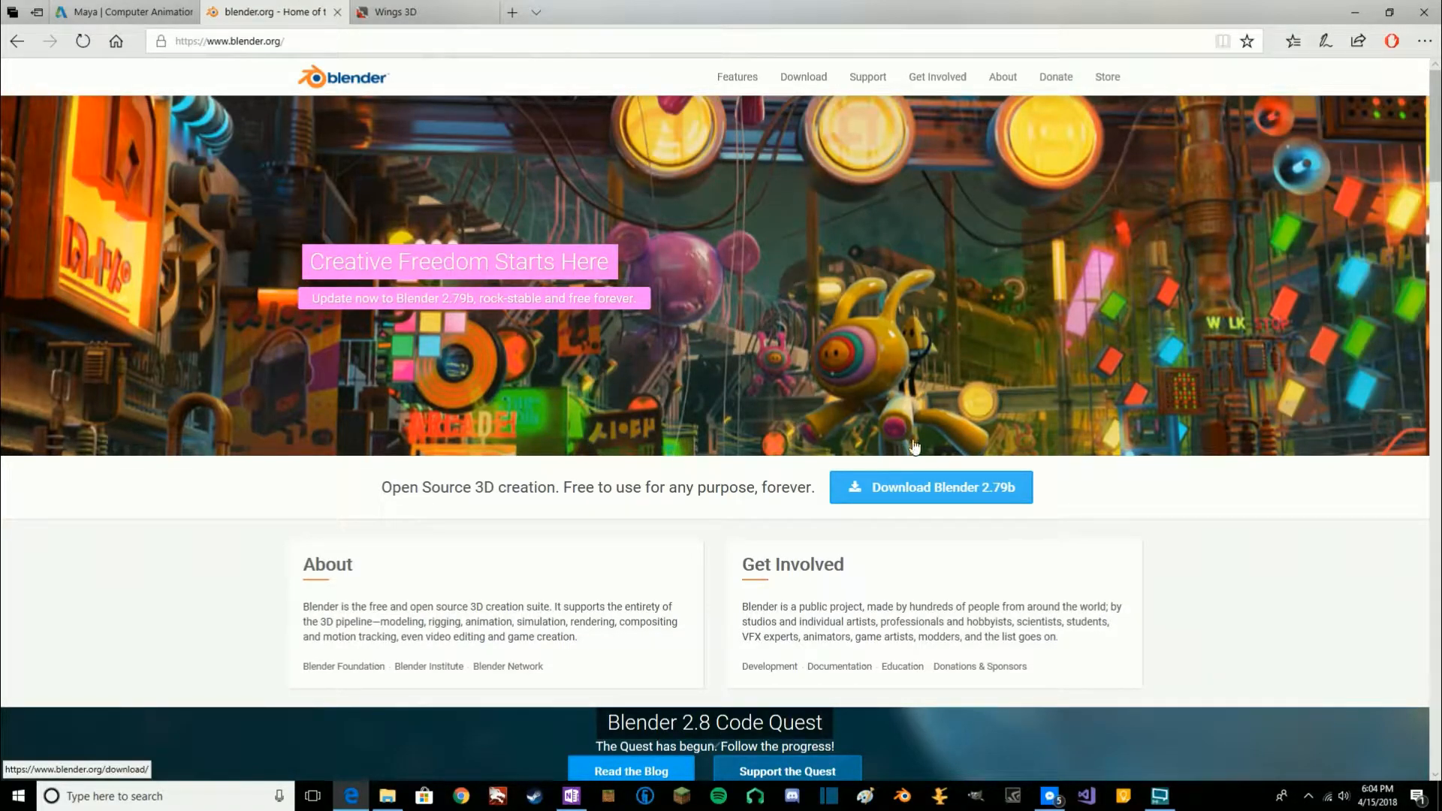
Review the Wings 3D home page's description of the modeler, and return to the blender.org page.
click(420, 11)
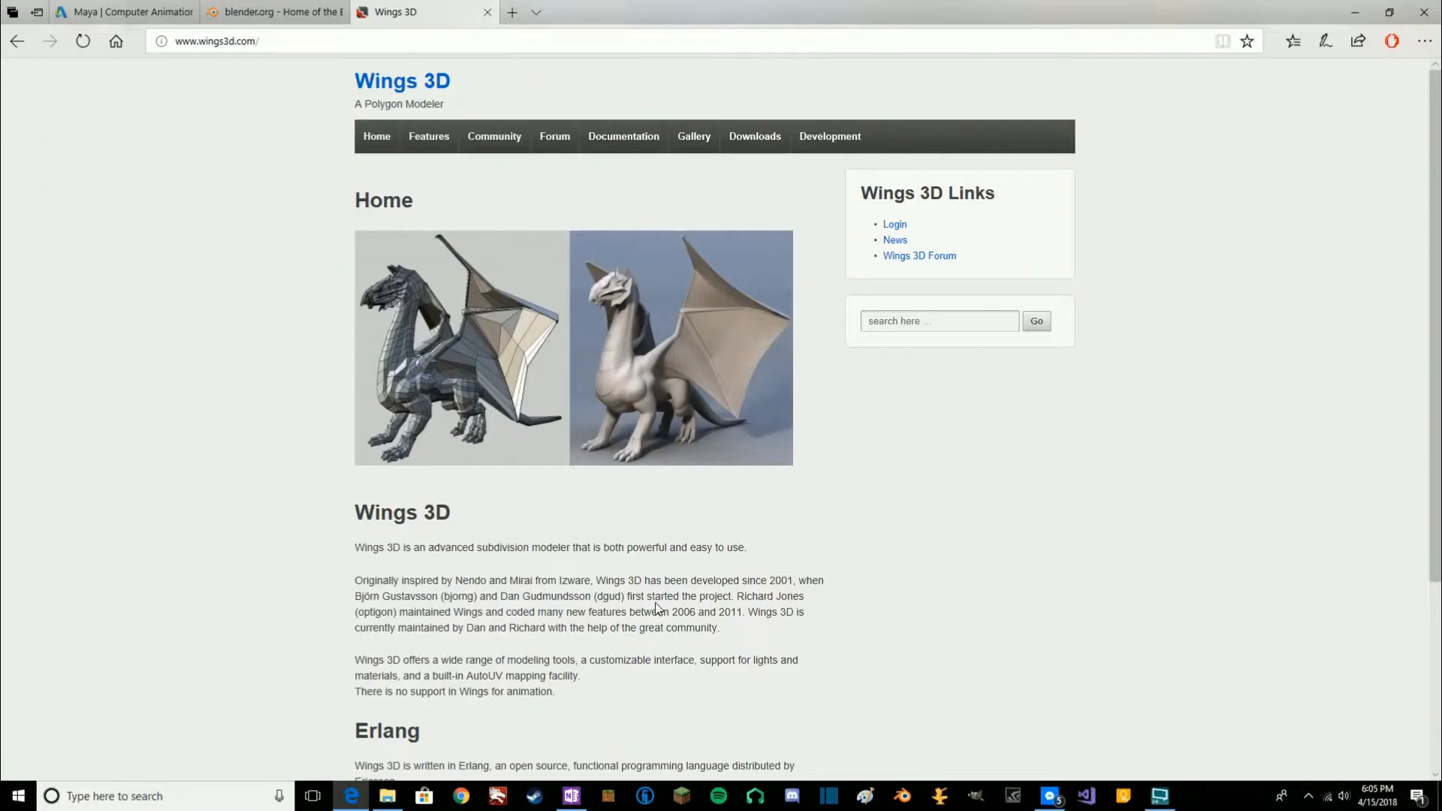
scroll(815, 605, down, 3)
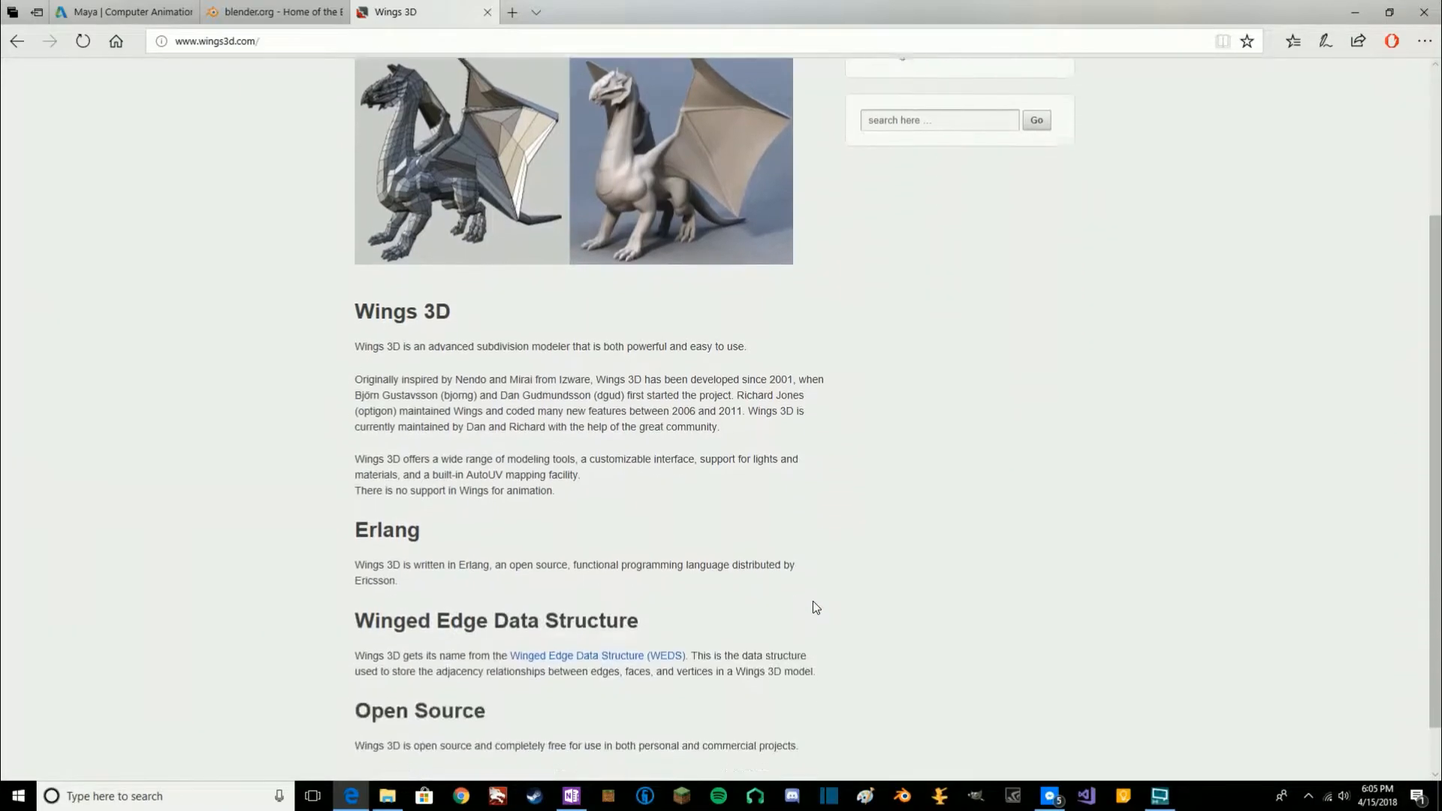
scroll(815, 606, up, 4)
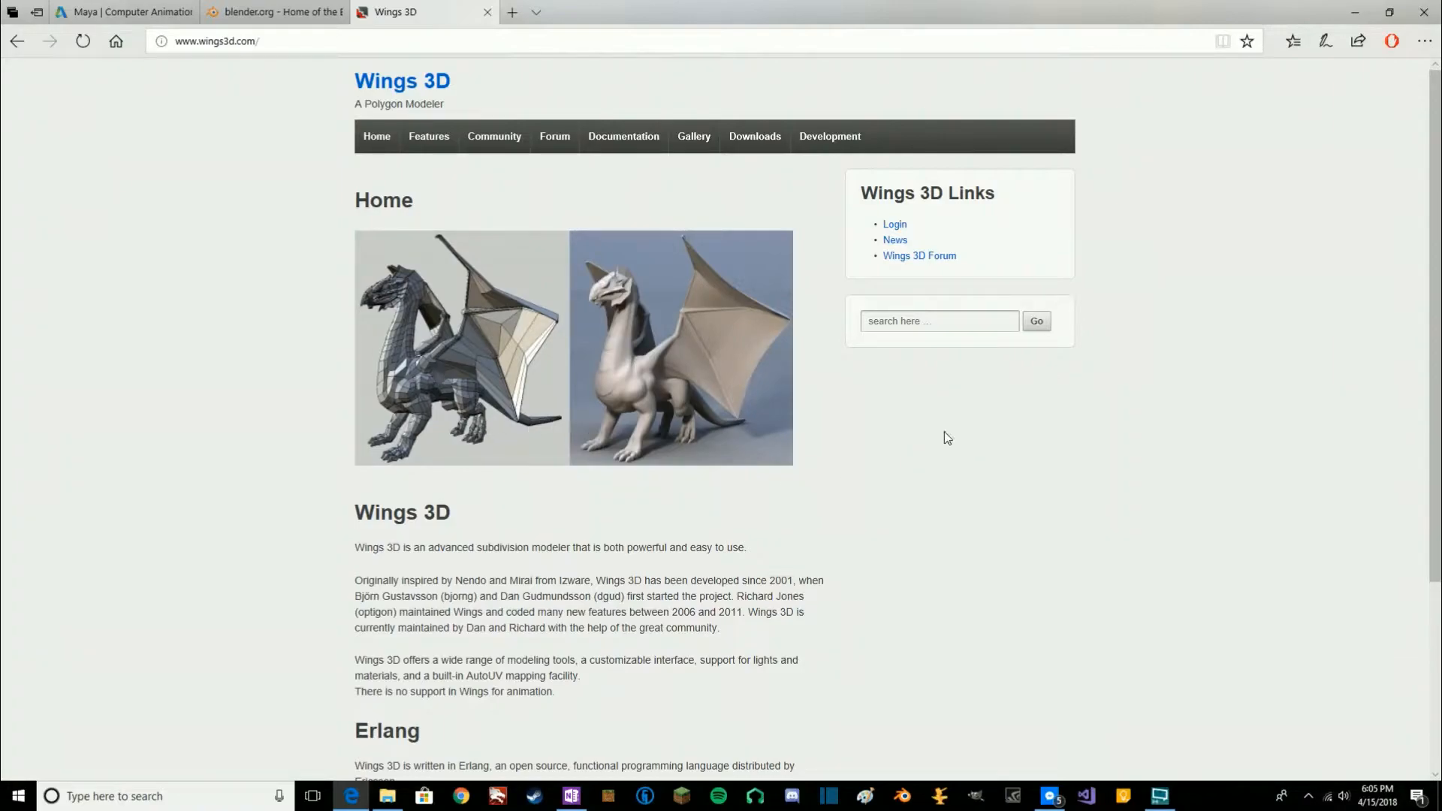
click(274, 12)
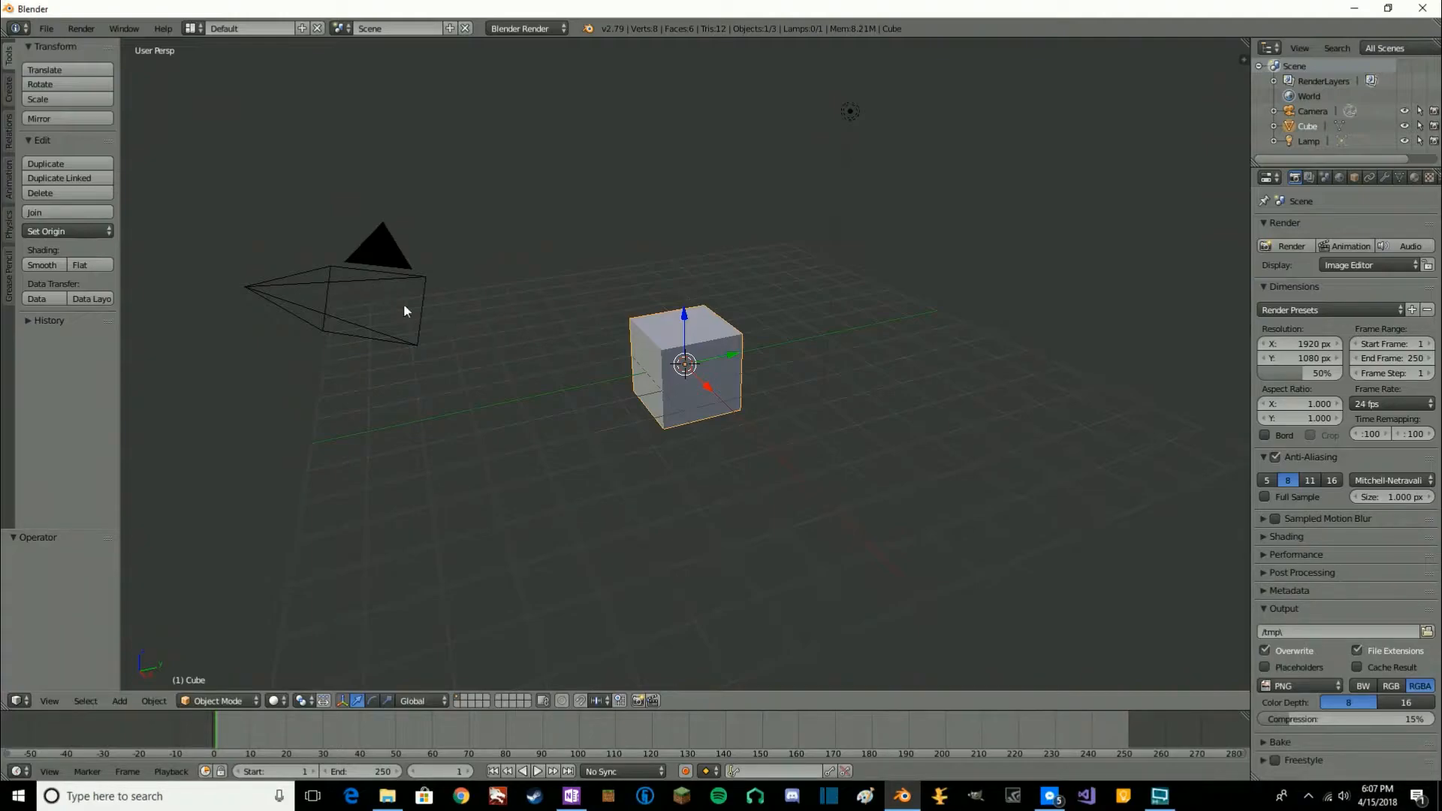
In Blender, delete the camera and the lamp from the default scene, keeping only the cube.
right_click(293, 293)
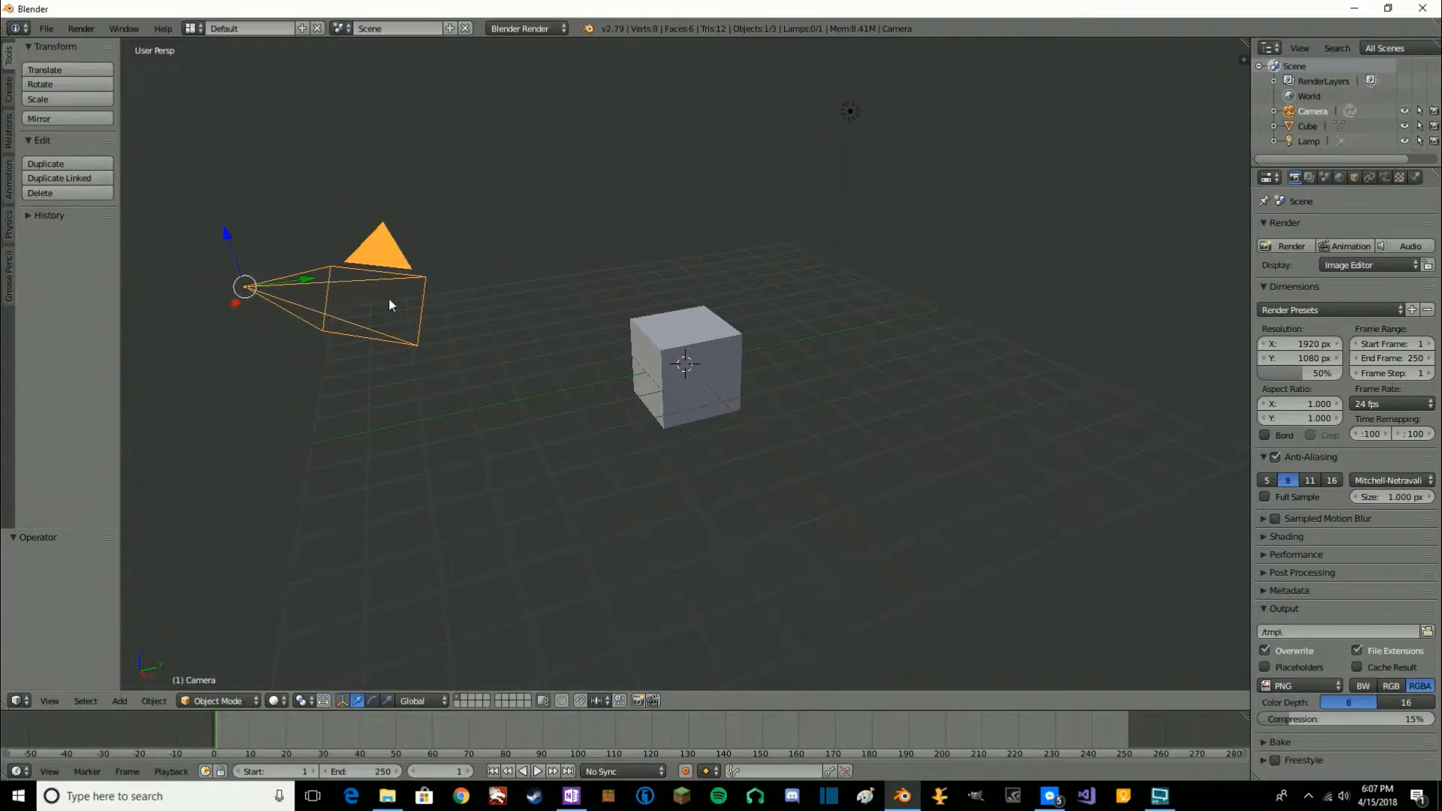
shift+right_click(850, 112)
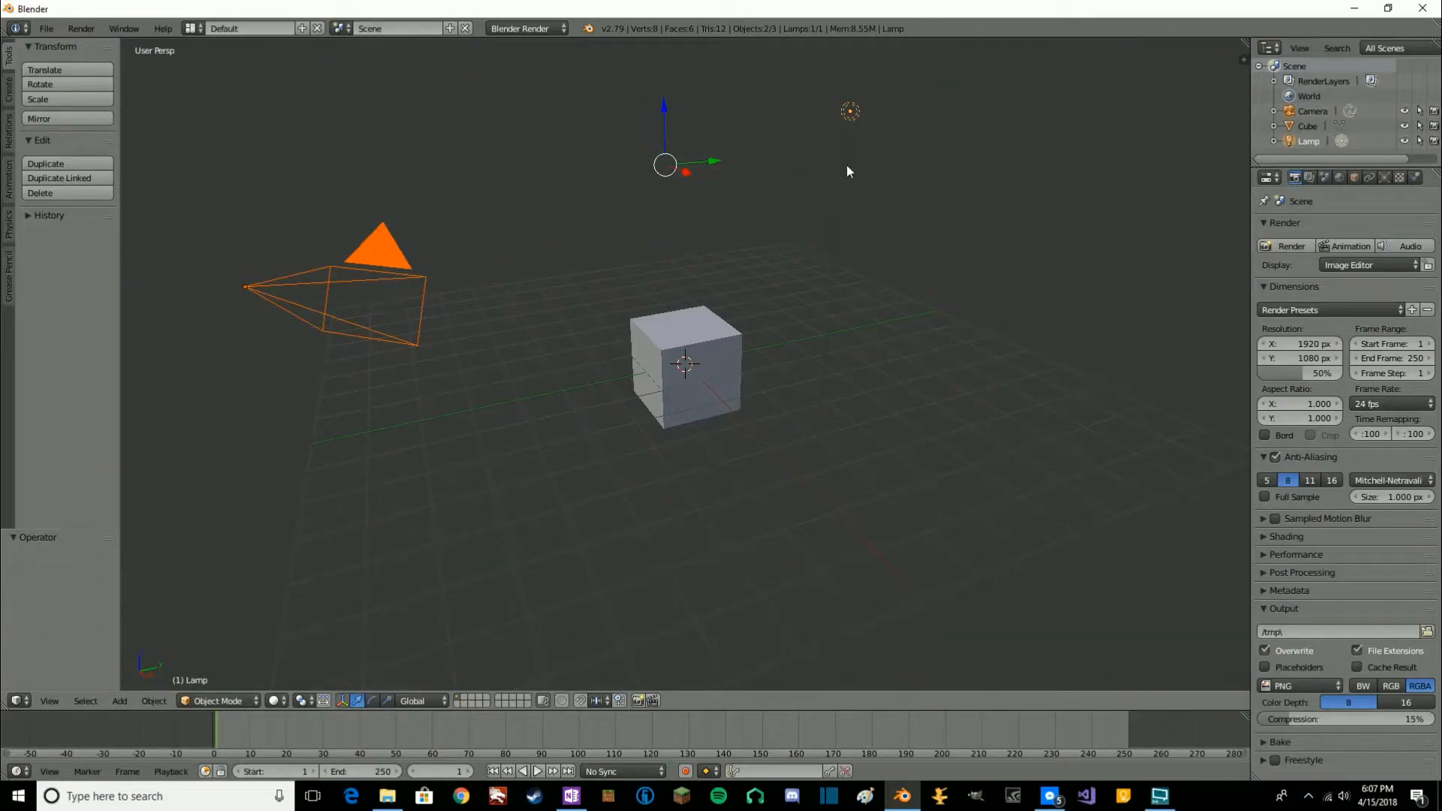
key(x)
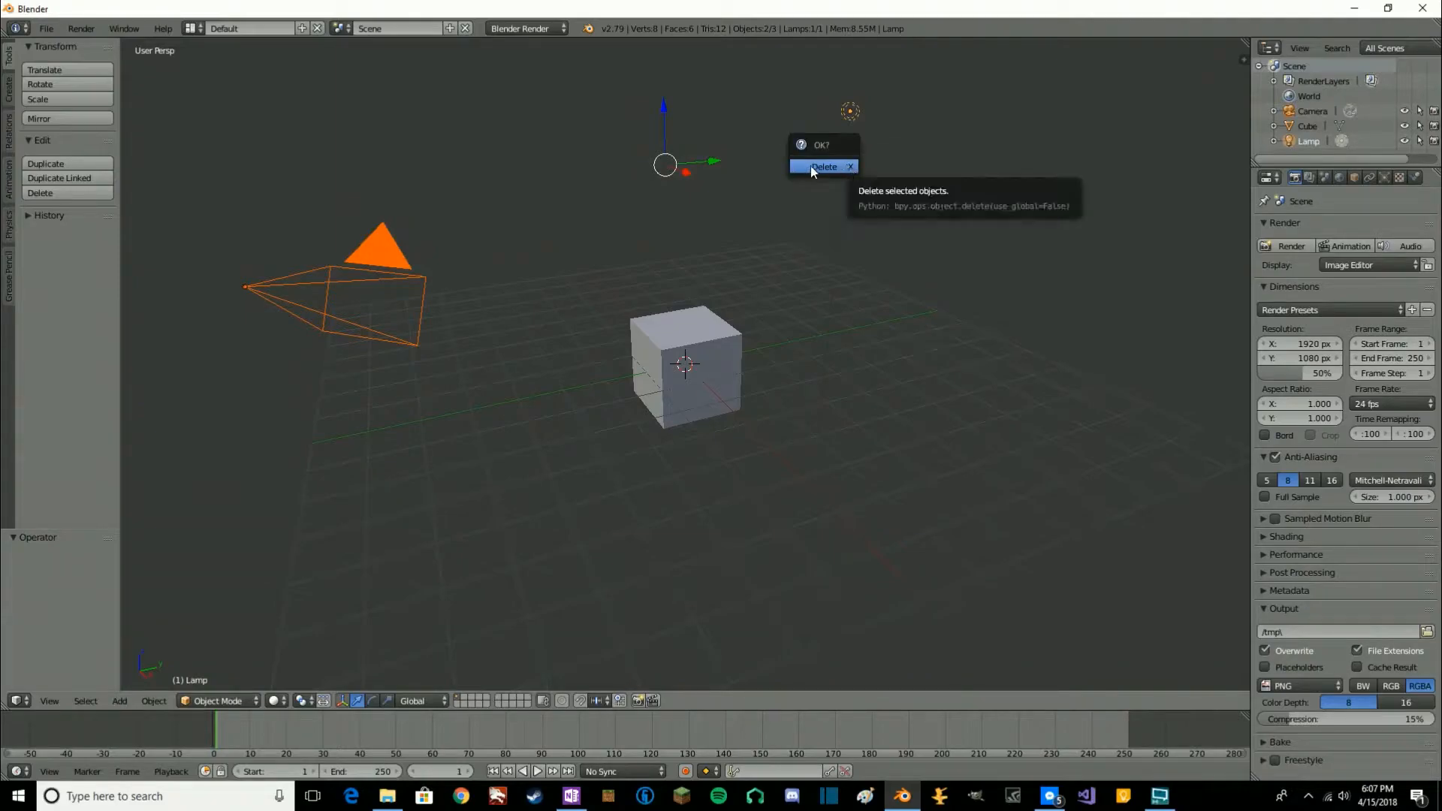
click(815, 164)
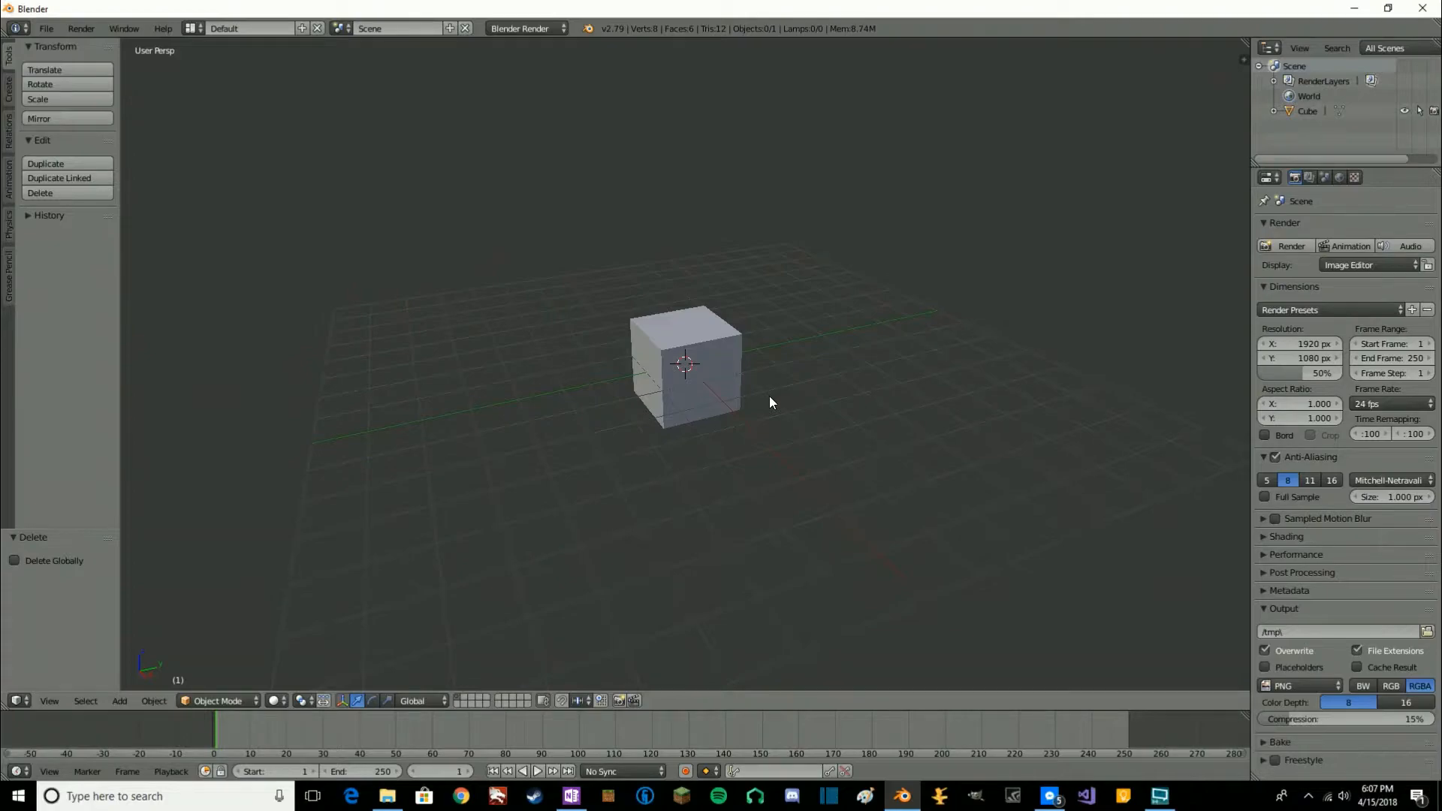
Set the 3D viewport to the front orthographic view with the cube enlarged near its centre.
key(KP_5)
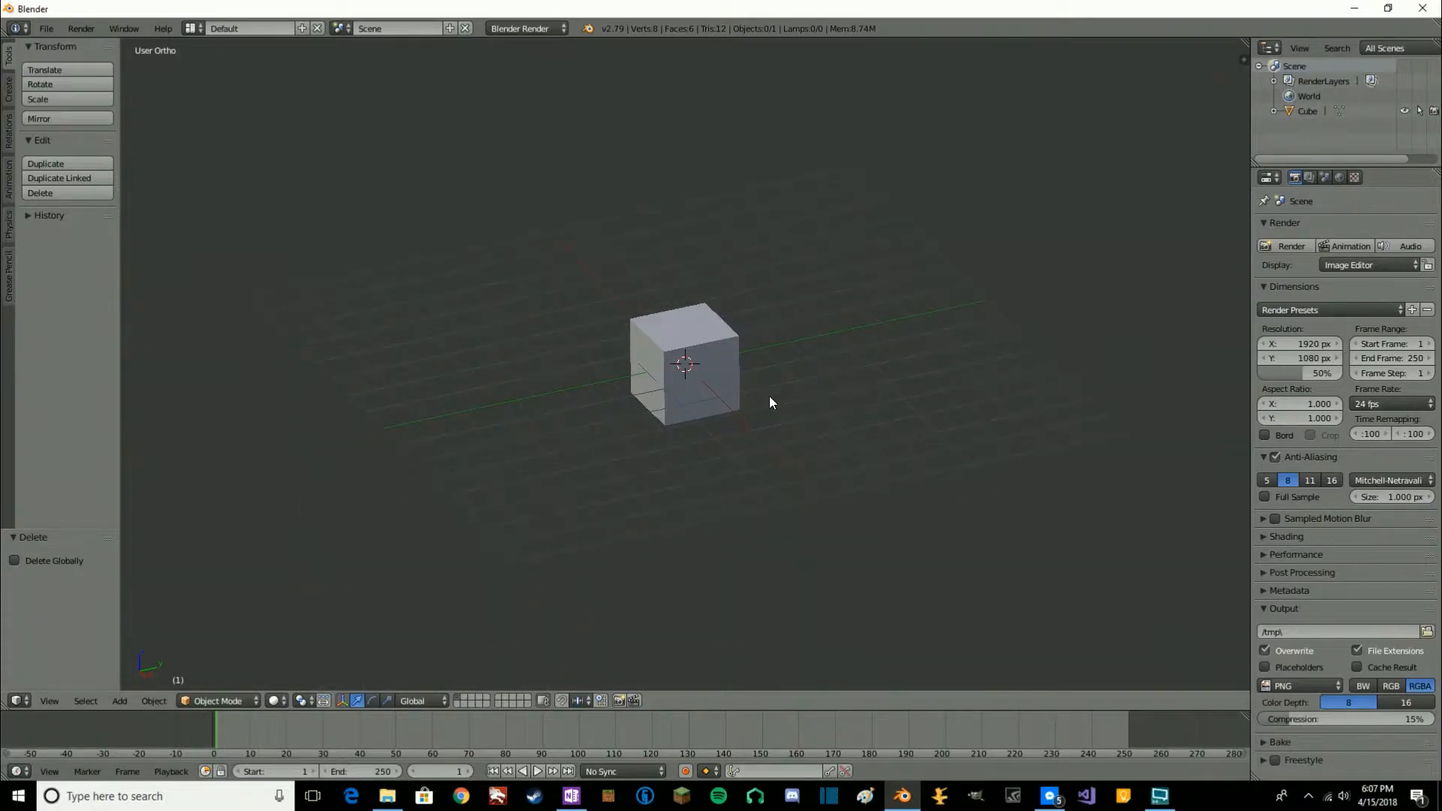
key(KP_1)
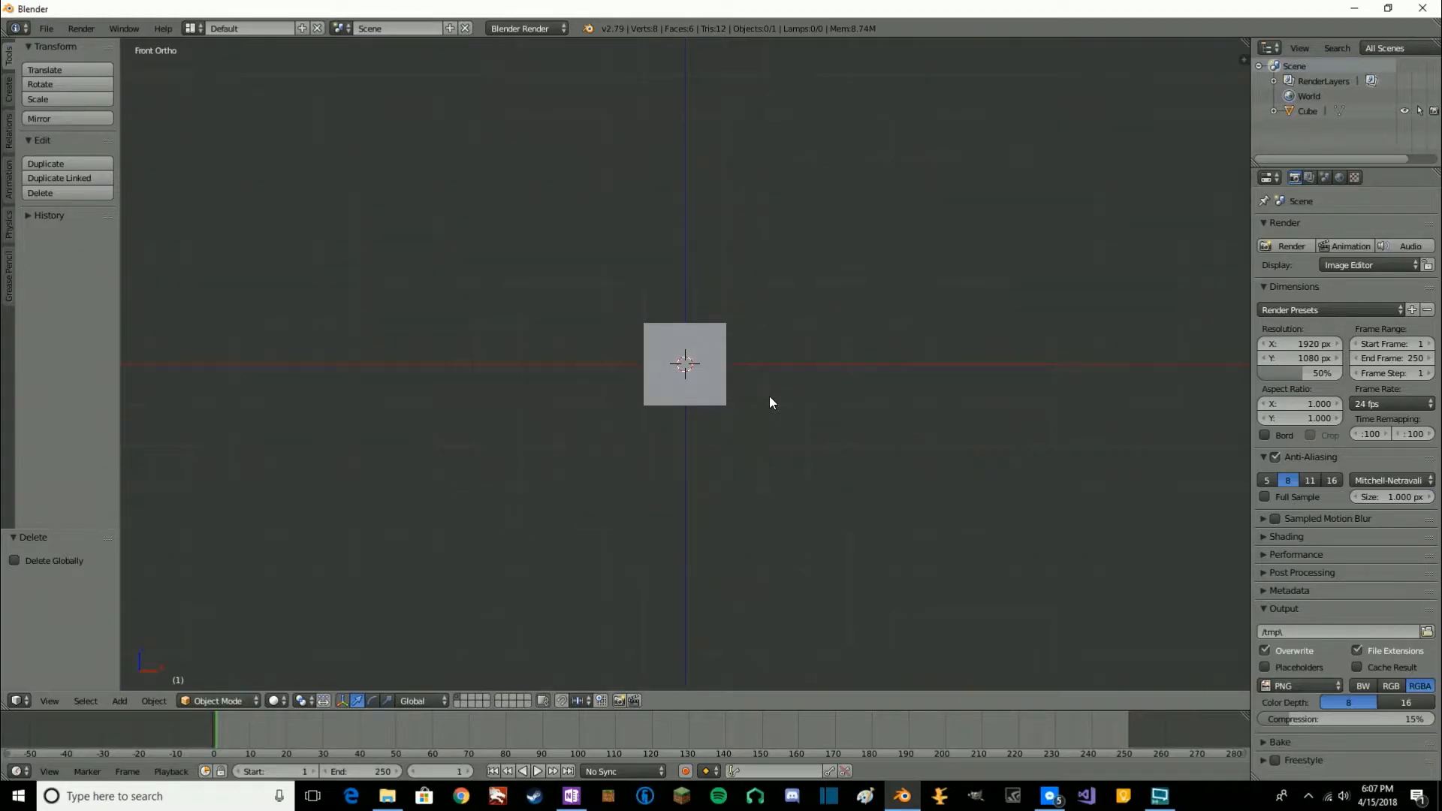
scroll(769, 395, up, 6)
shift+middle_drag(846, 373, 908, 396)
scroll(822, 300, up, 2)
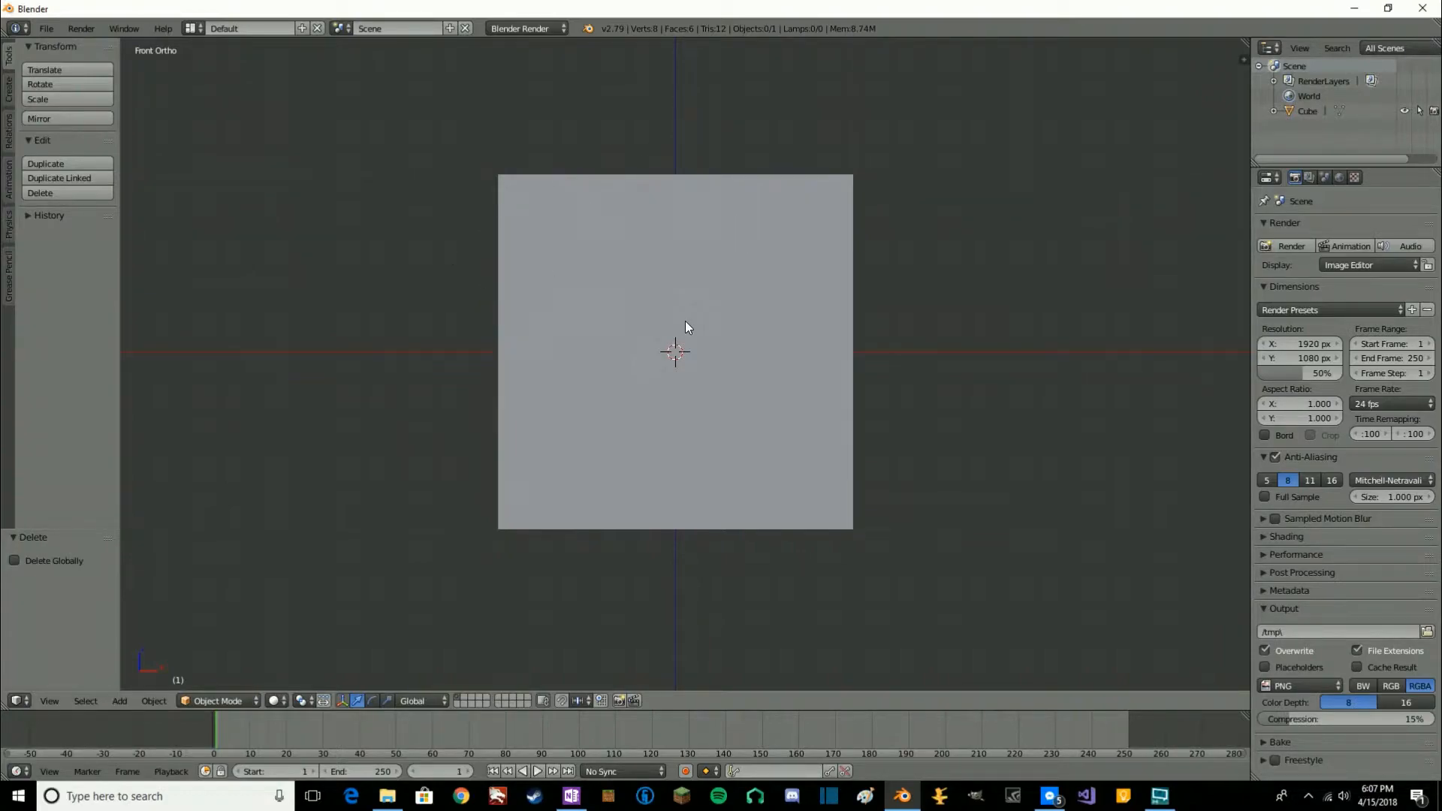
shift+middle_drag(686, 322, 740, 317)
Compare the cube in perspective and orthographic projection, and return to the front orthographic view.
key(KP_5)
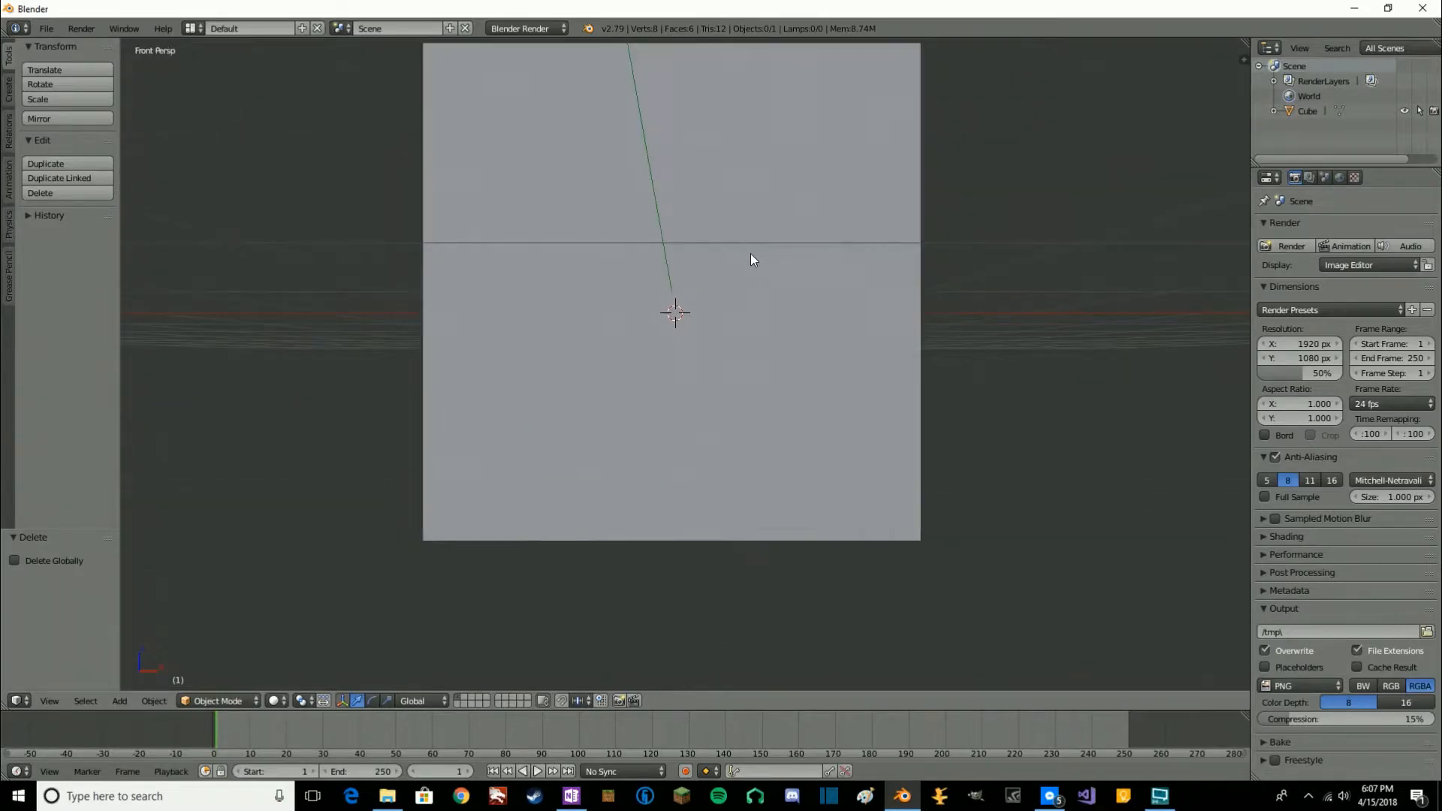
middle_drag(885, 351, 952, 389)
scroll(891, 403, up, 3)
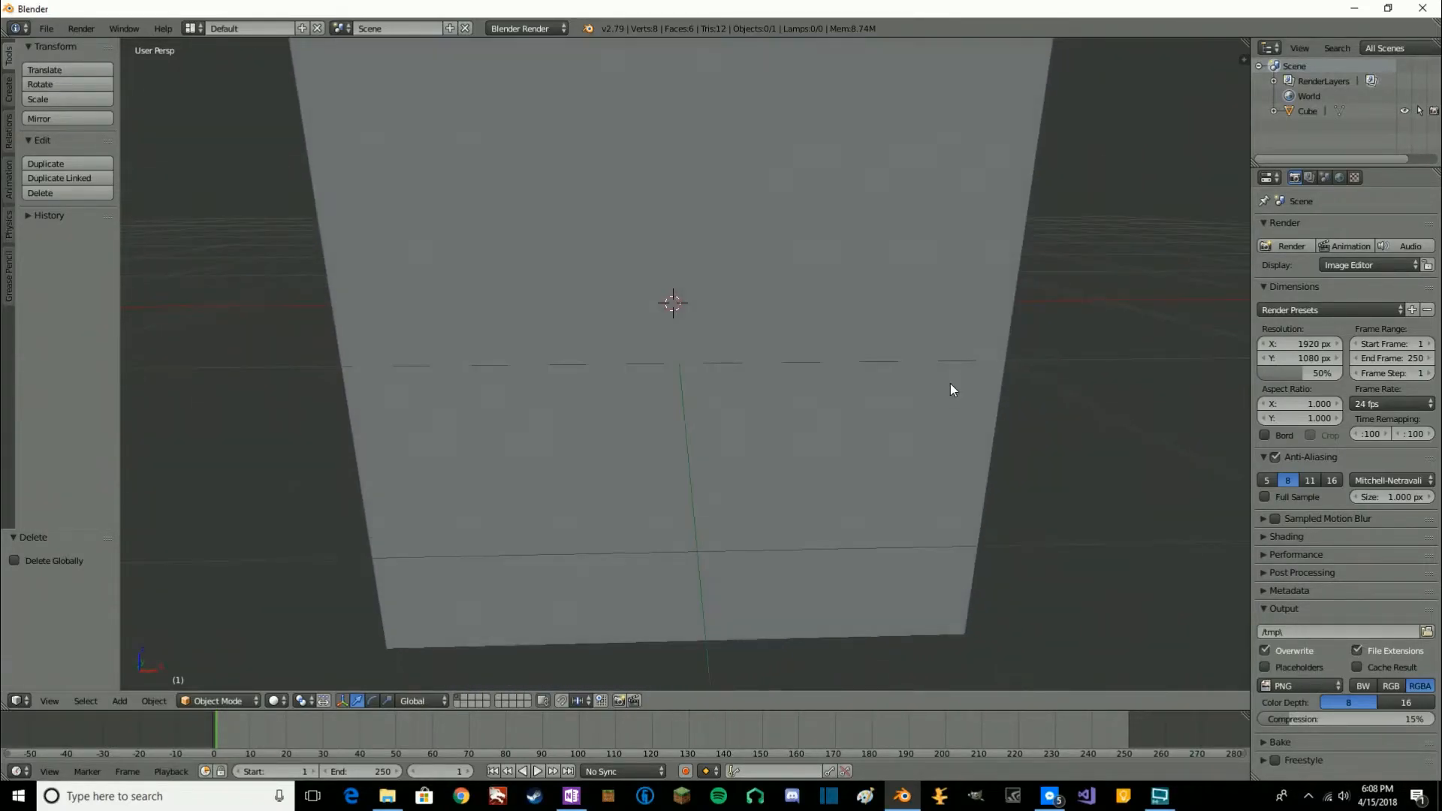
key(KP_5)
key(KP_1)
shift+middle_drag(952, 368, 993, 439)
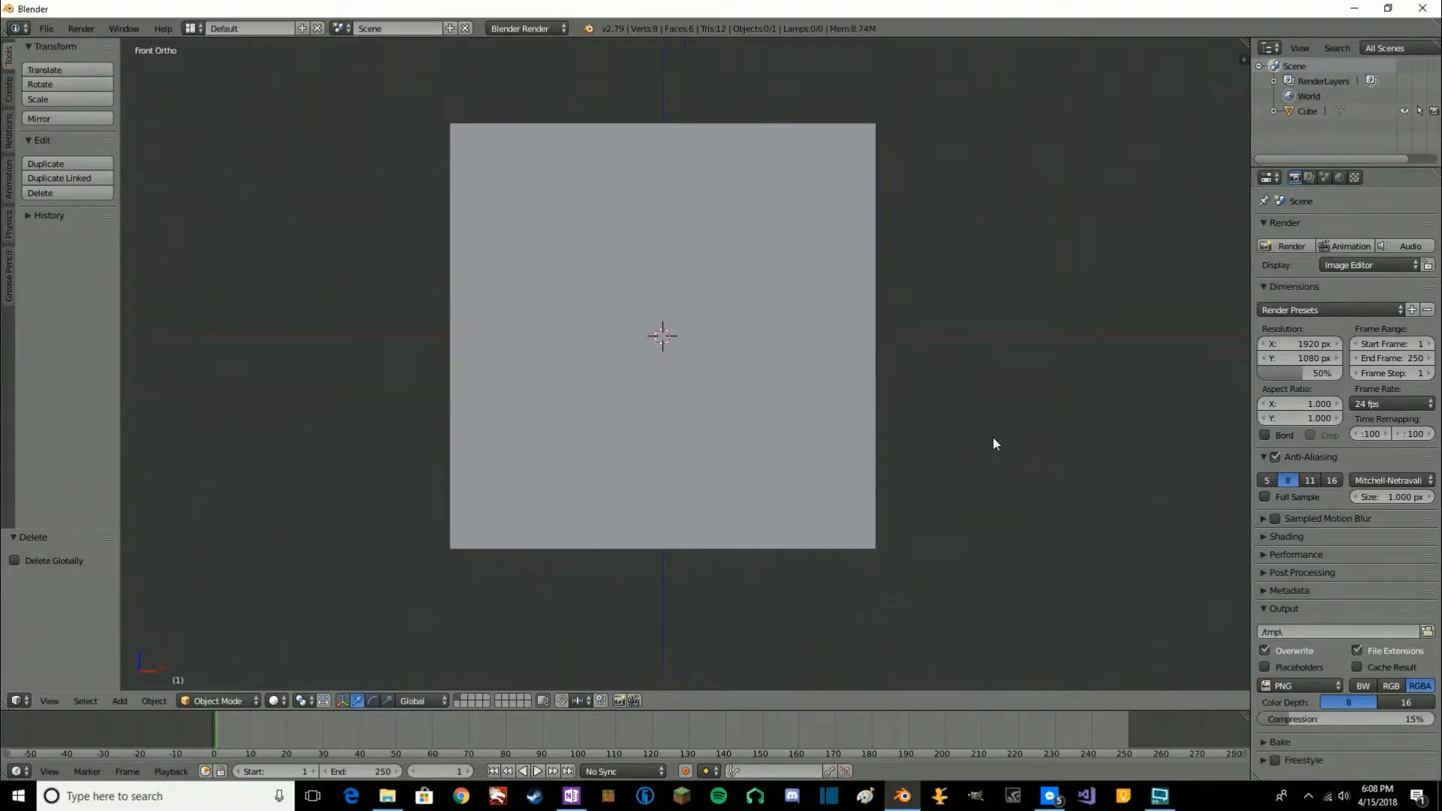
Collapse the timeline area to give the 3D viewport the full height of the window.
shift+middle_drag(700, 306, 747, 323)
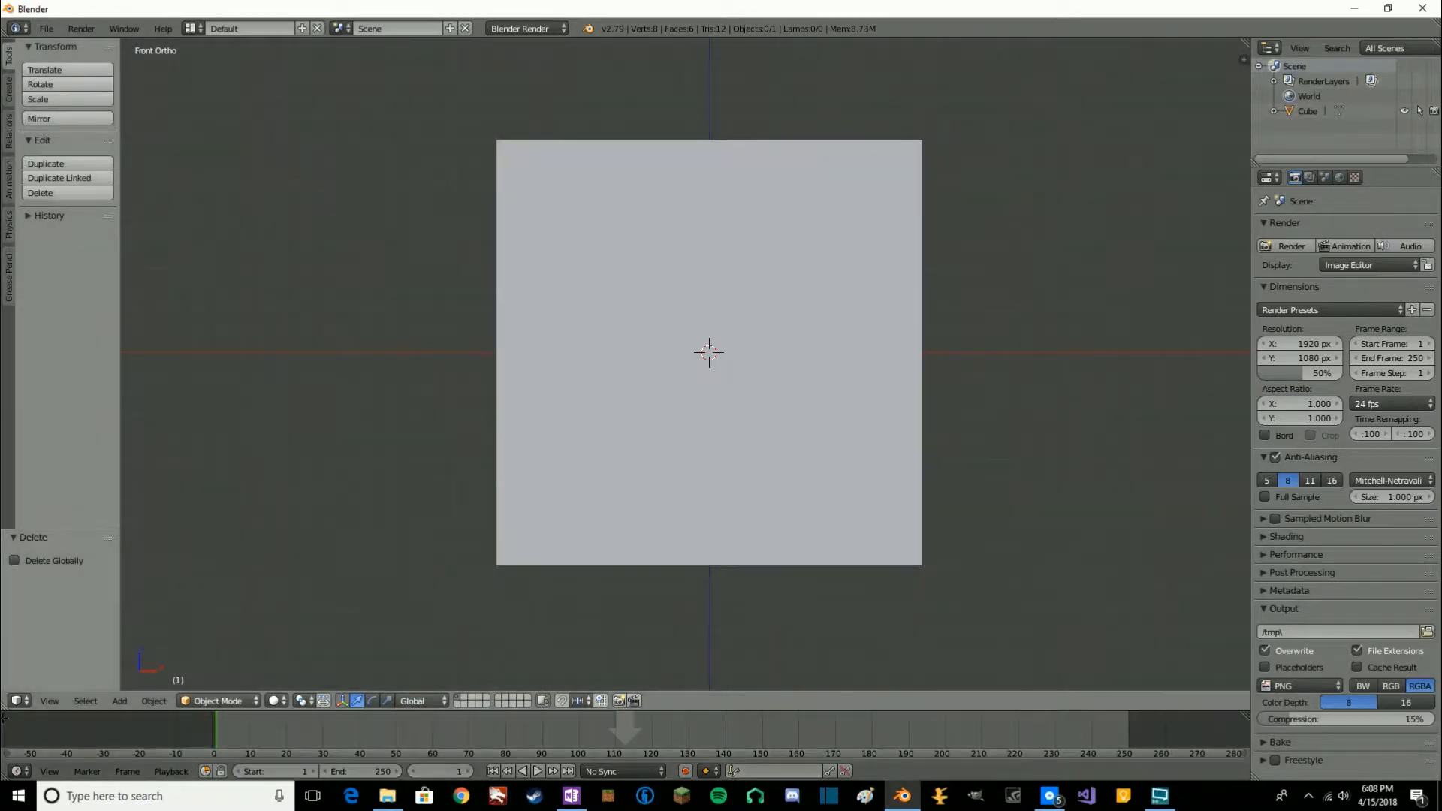
drag(4, 717, 6, 725)
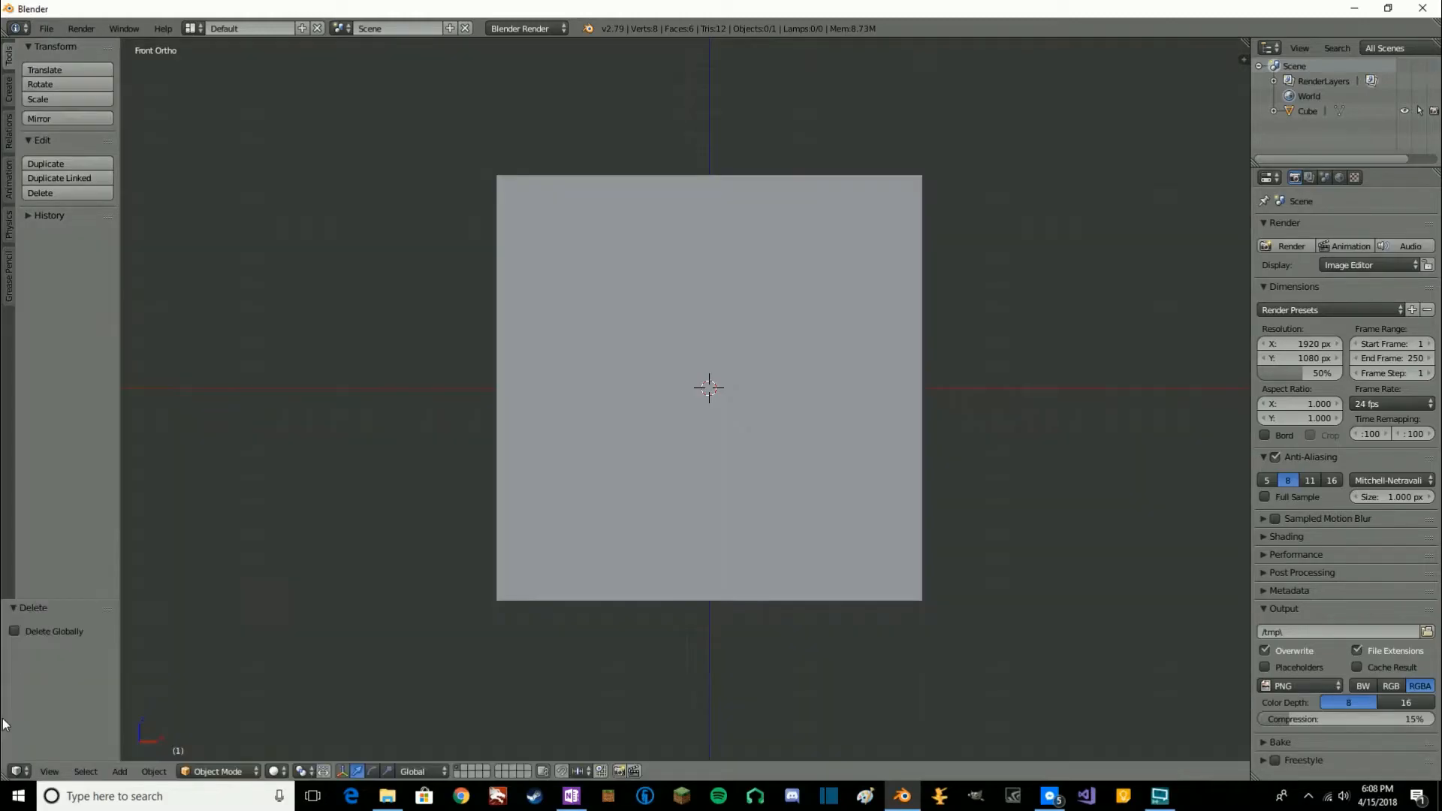
shift+middle_drag(738, 345, 846, 325)
shift+middle_drag(932, 439, 868, 416)
Examine the cube from several angles by orbiting and panning around it.
mouse_move(1014, 304)
middle_down()
mouse_move(890, 313)
mouse_move(682, 288)
mouse_move(975, 293)
mouse_move(759, 376)
mouse_move(946, 273)
mouse_move(1011, 316)
middle_up()
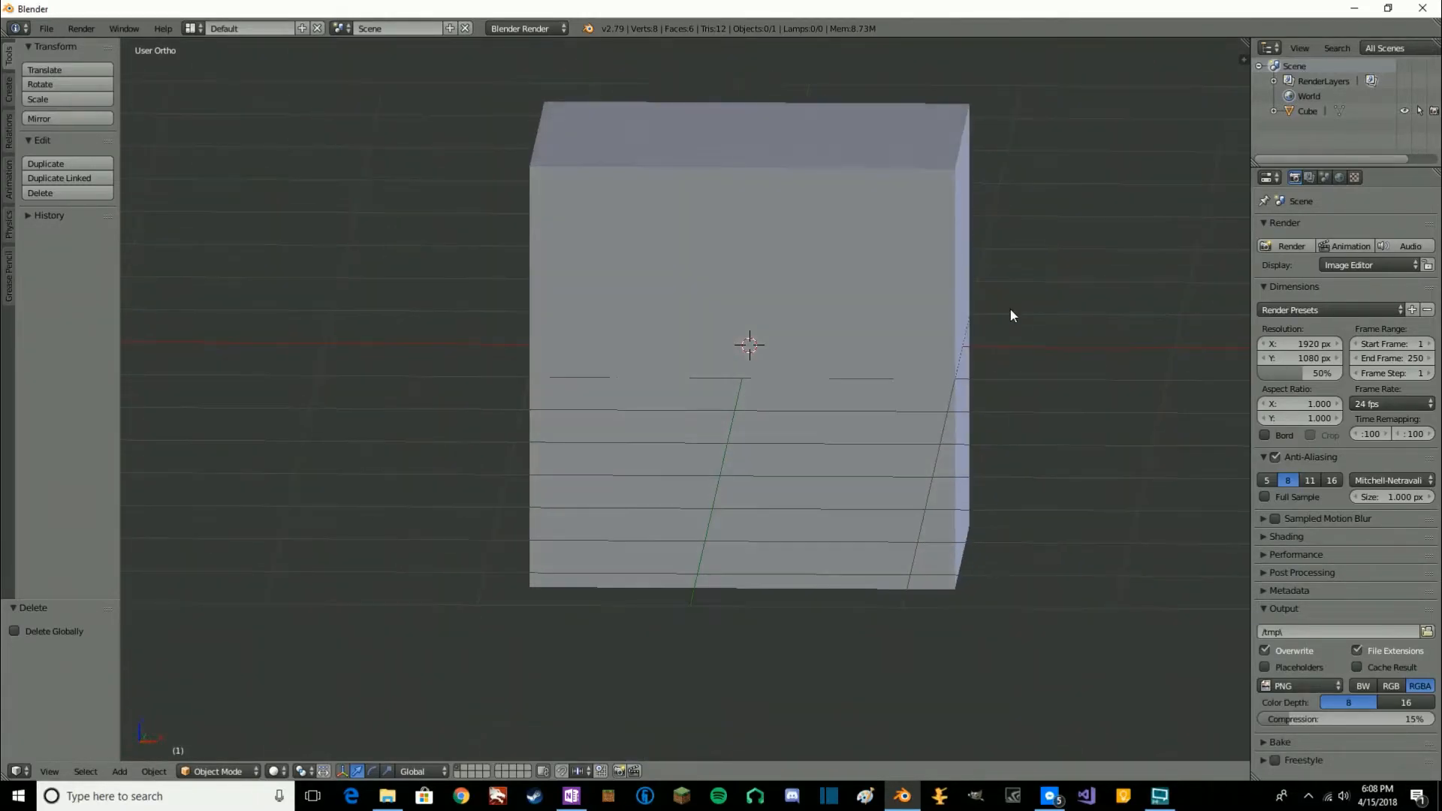
mouse_move(882, 344)
middle_down()
mouse_move(1001, 296)
mouse_move(904, 358)
mouse_move(888, 327)
middle_up()
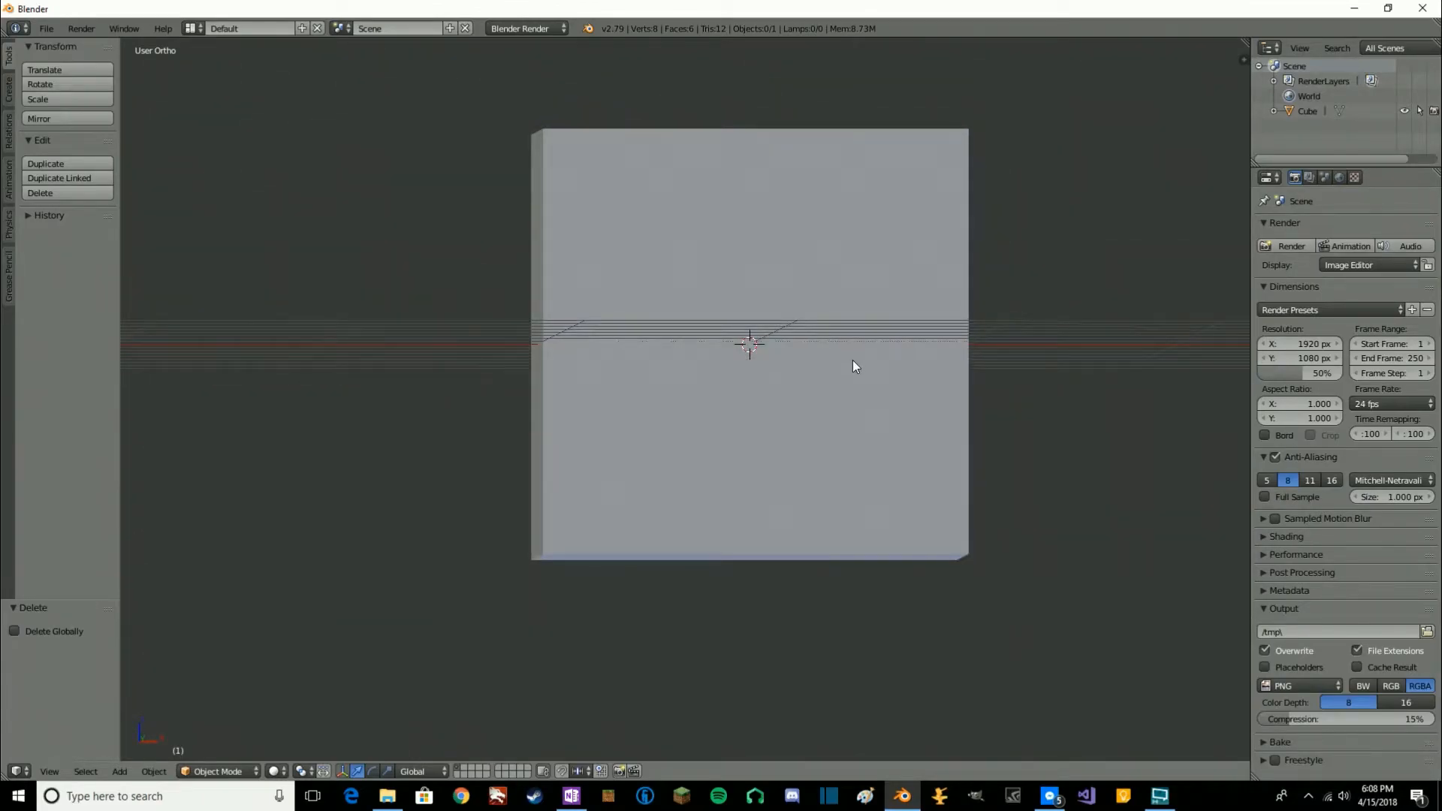
shift+middle_drag(978, 299, 808, 455)
shift+middle_drag(524, 457, 857, 452)
middle_drag(615, 472, 881, 485)
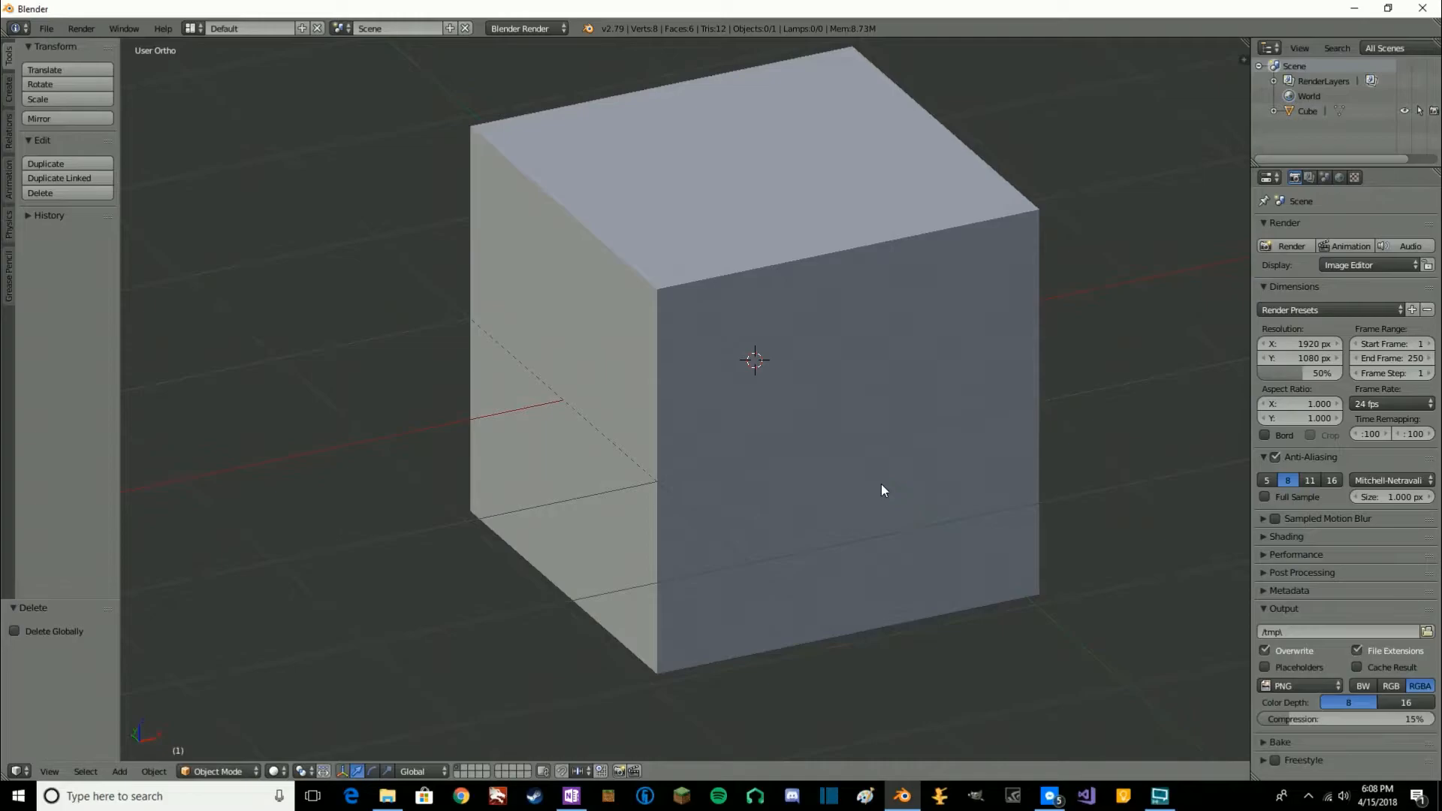
mouse_move(979, 400)
shift+middle_down()
mouse_move(866, 300)
mouse_move(909, 395)
mouse_move(992, 417)
shift+middle_up()
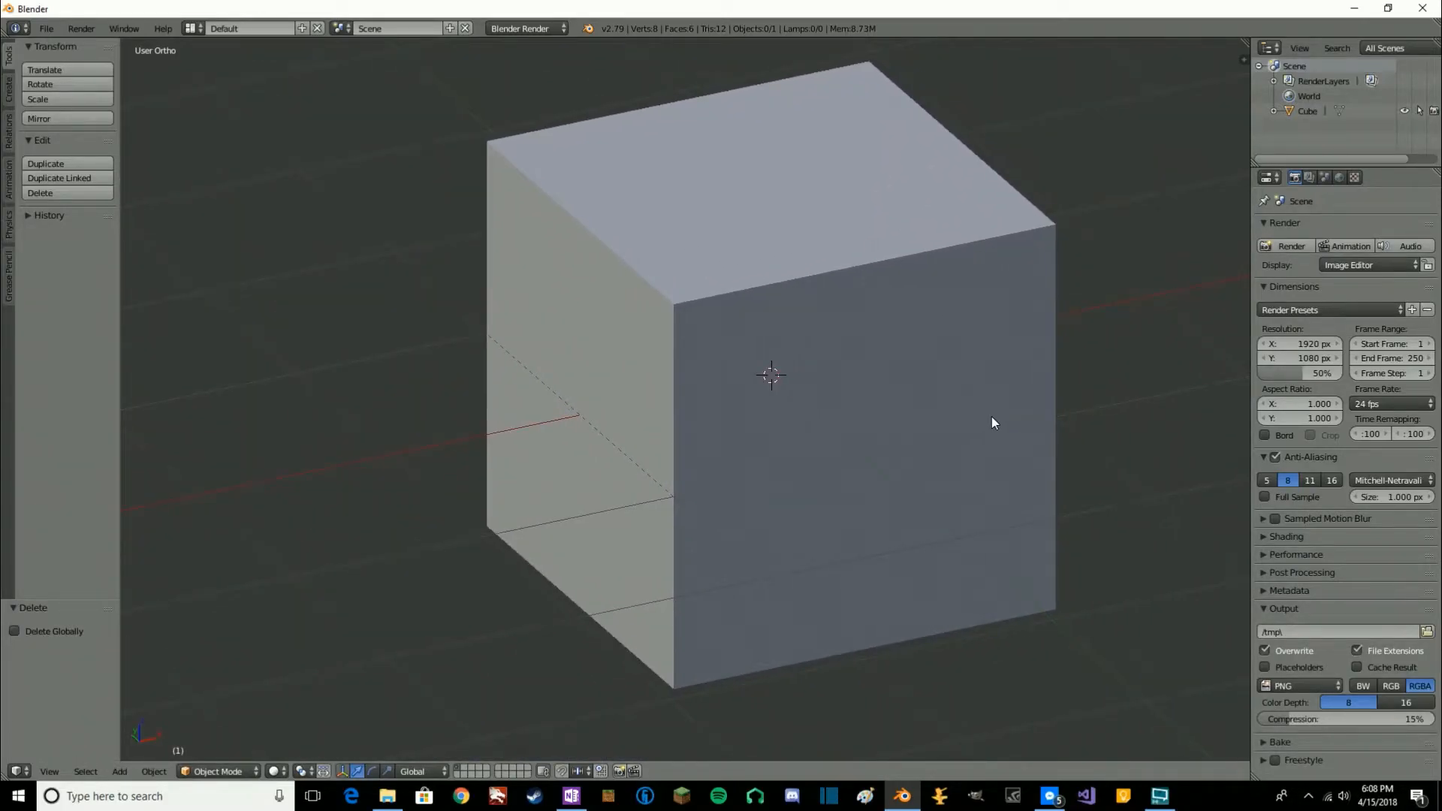
View the cube from the front, right, top and back, and return to the front orthographic view.
key(KP_1)
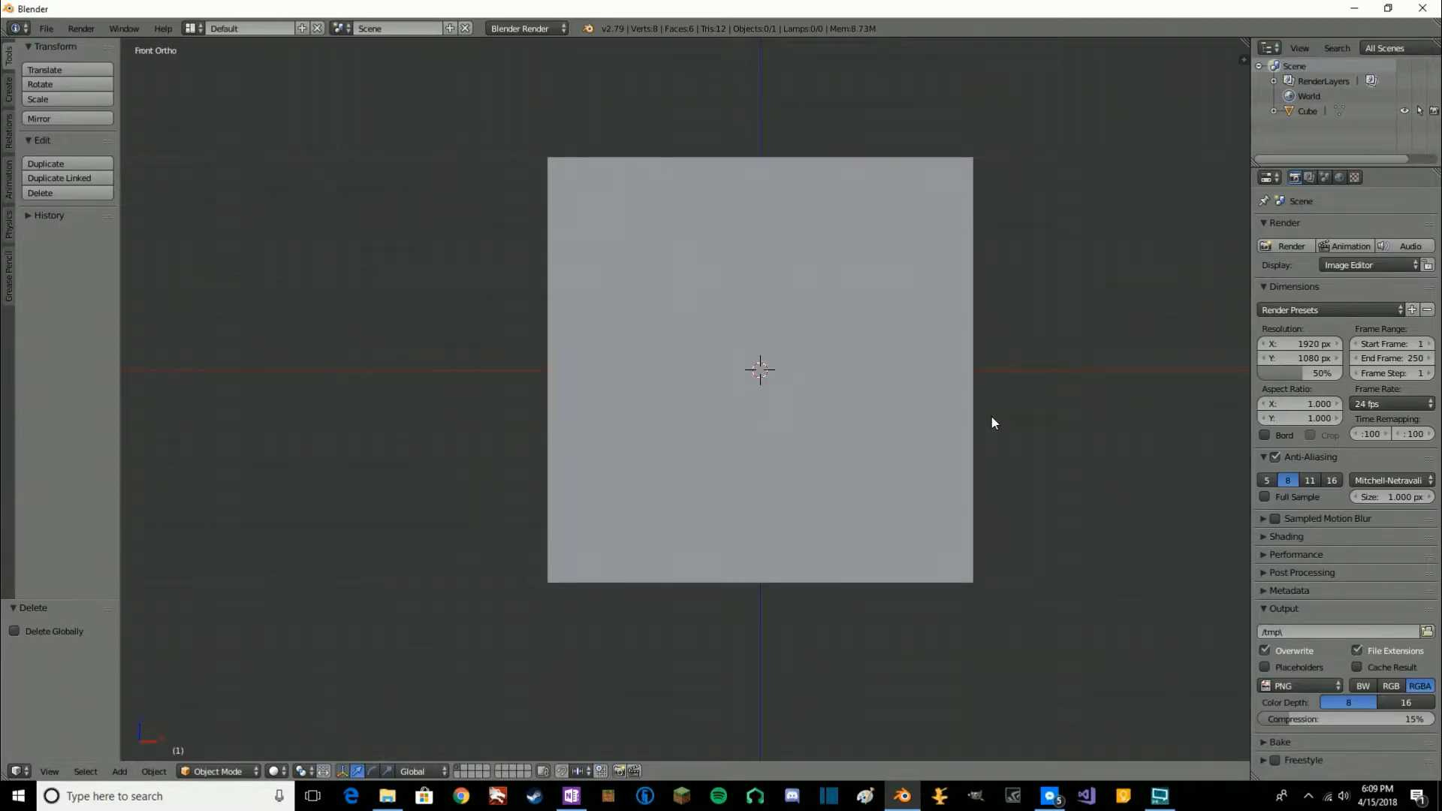
key(KP_3)
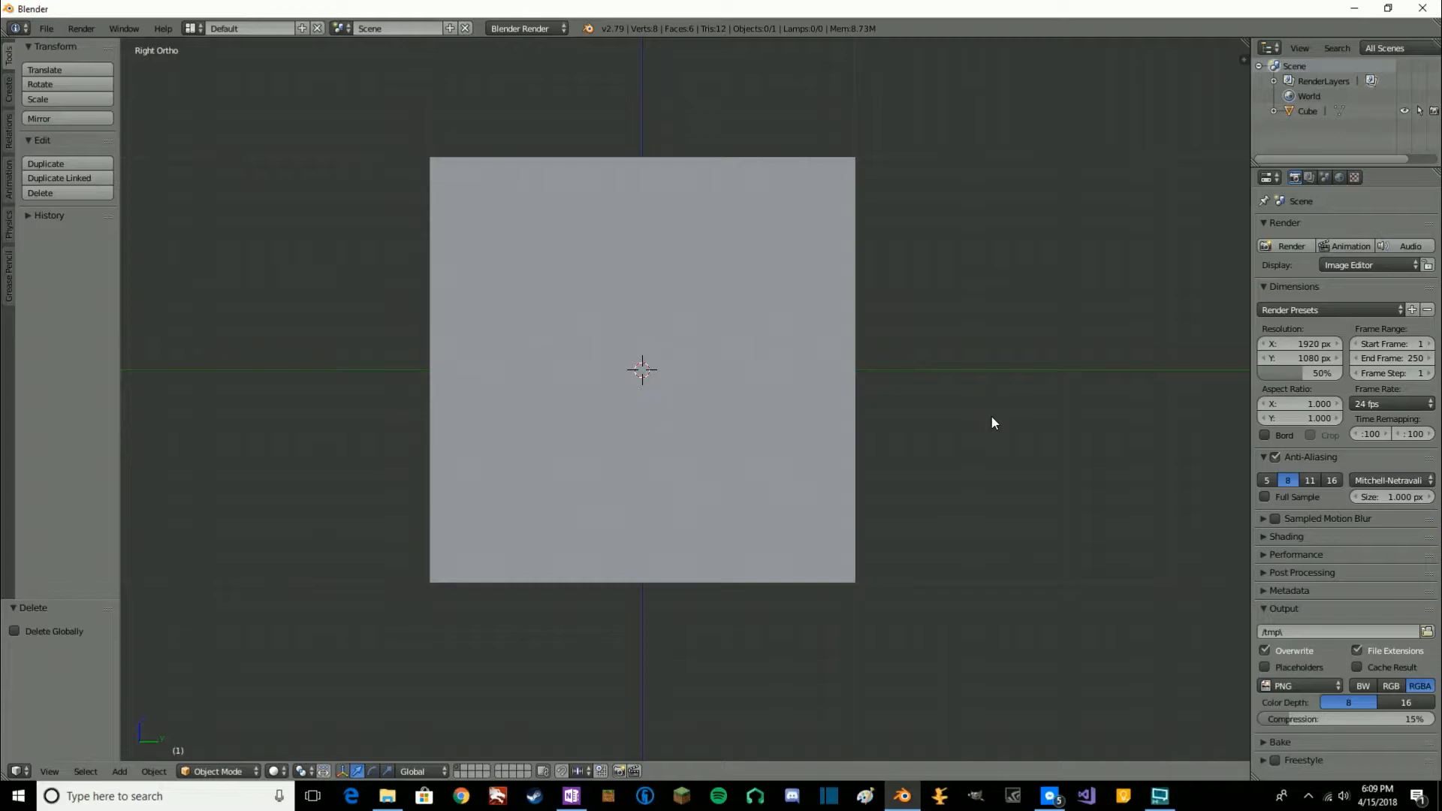
key(KP_7)
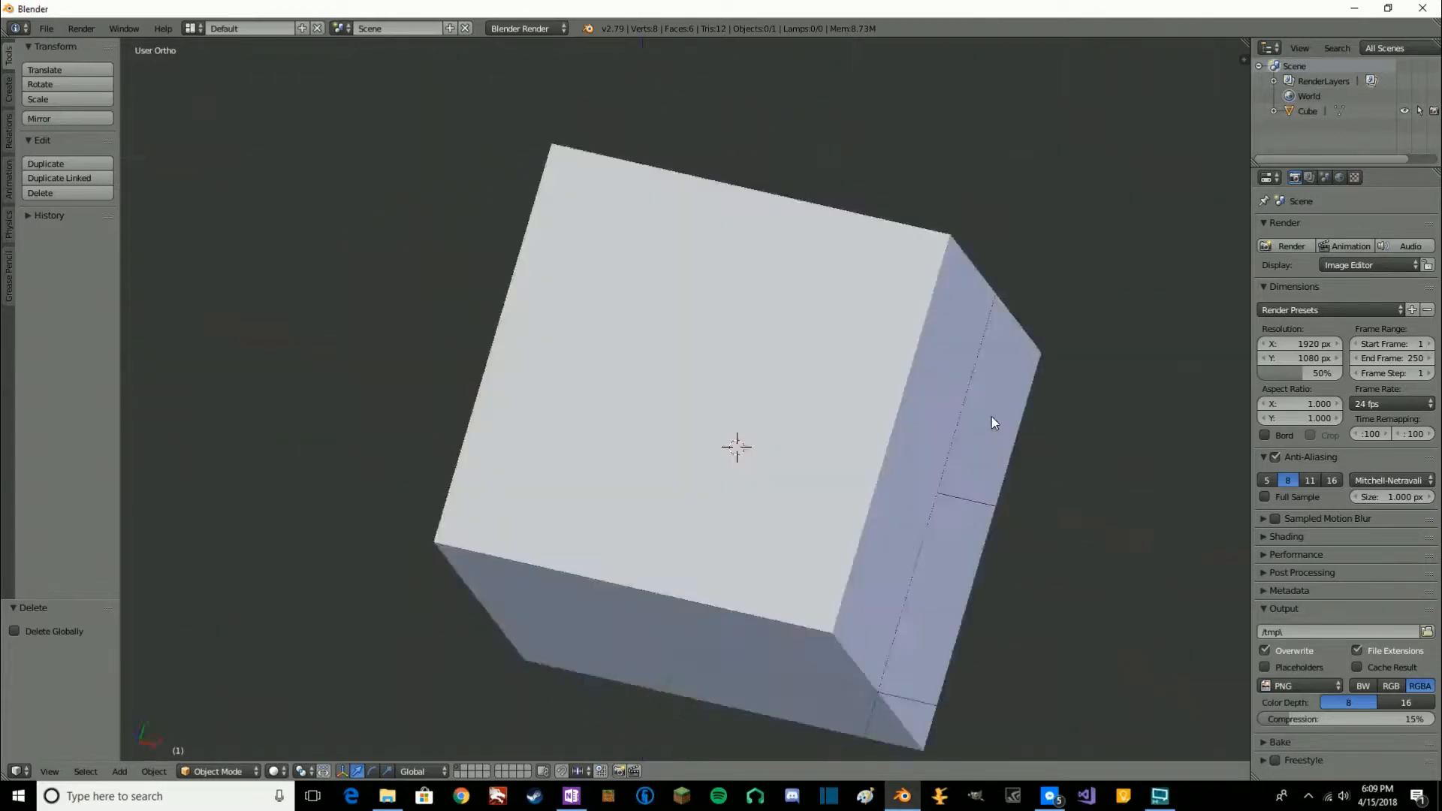
shift+middle_drag(1012, 554, 945, 450)
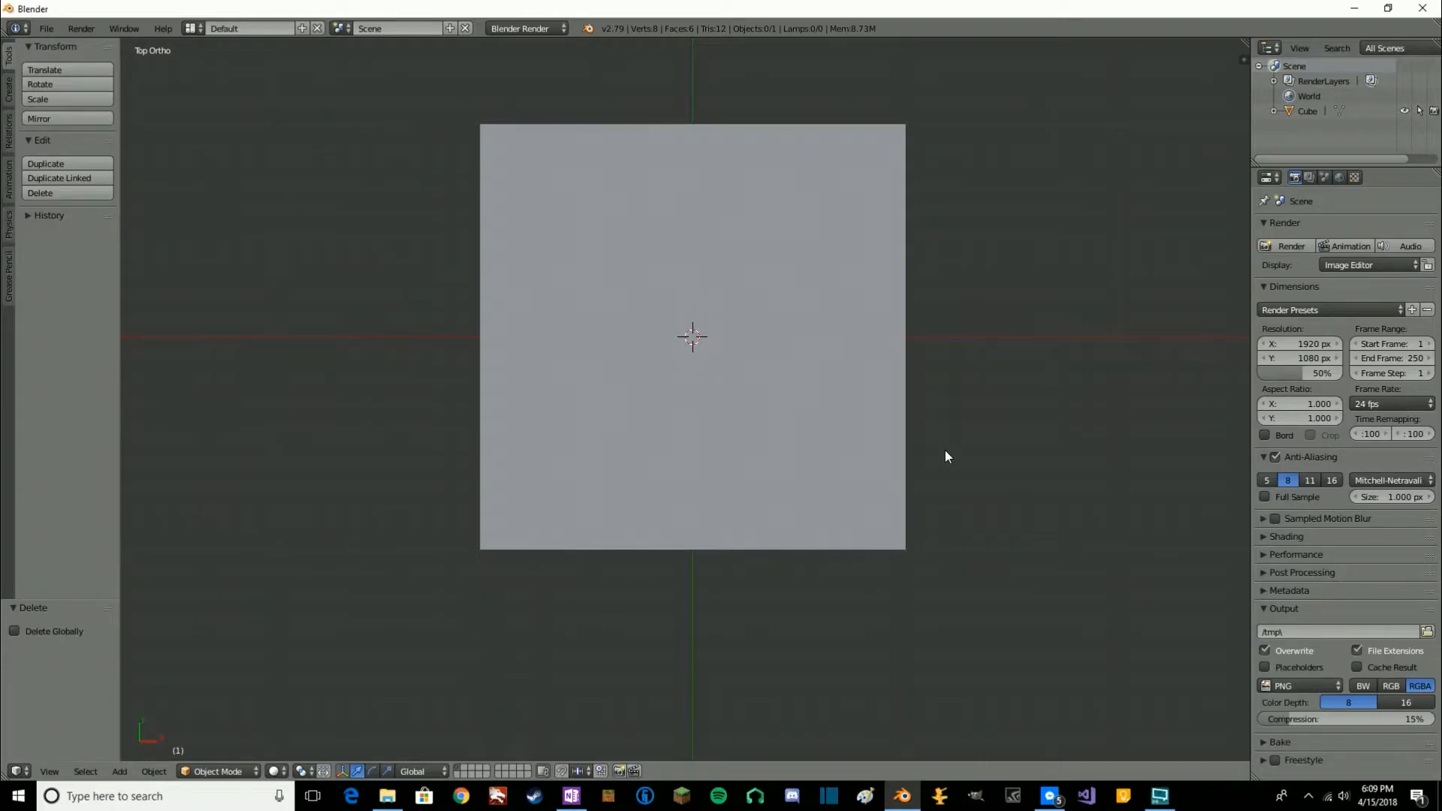
key(ctrl+KP_1)
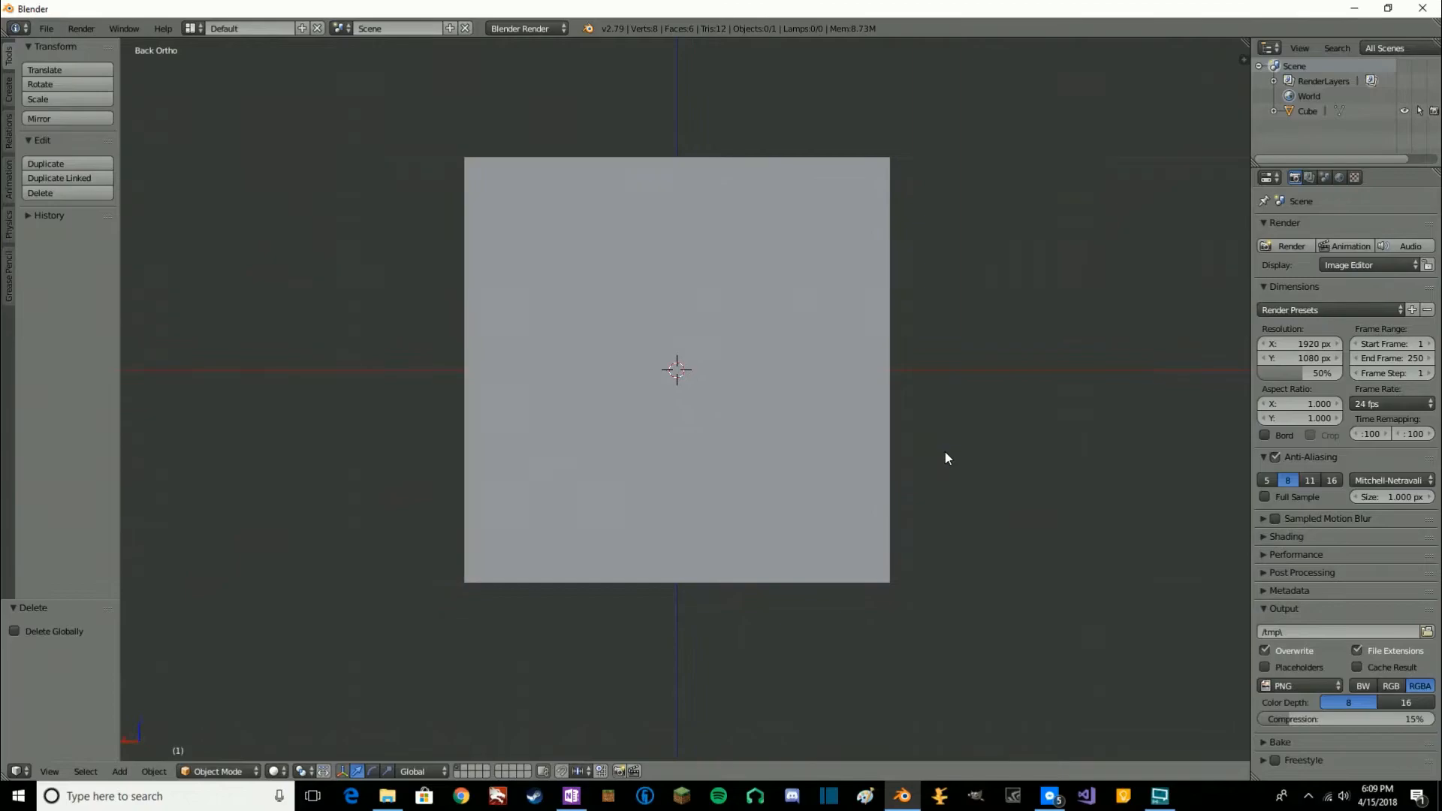
key(KP_1)
mouse_move(931, 450)
shift+middle_down()
mouse_move(953, 428)
mouse_move(943, 465)
shift+middle_up()
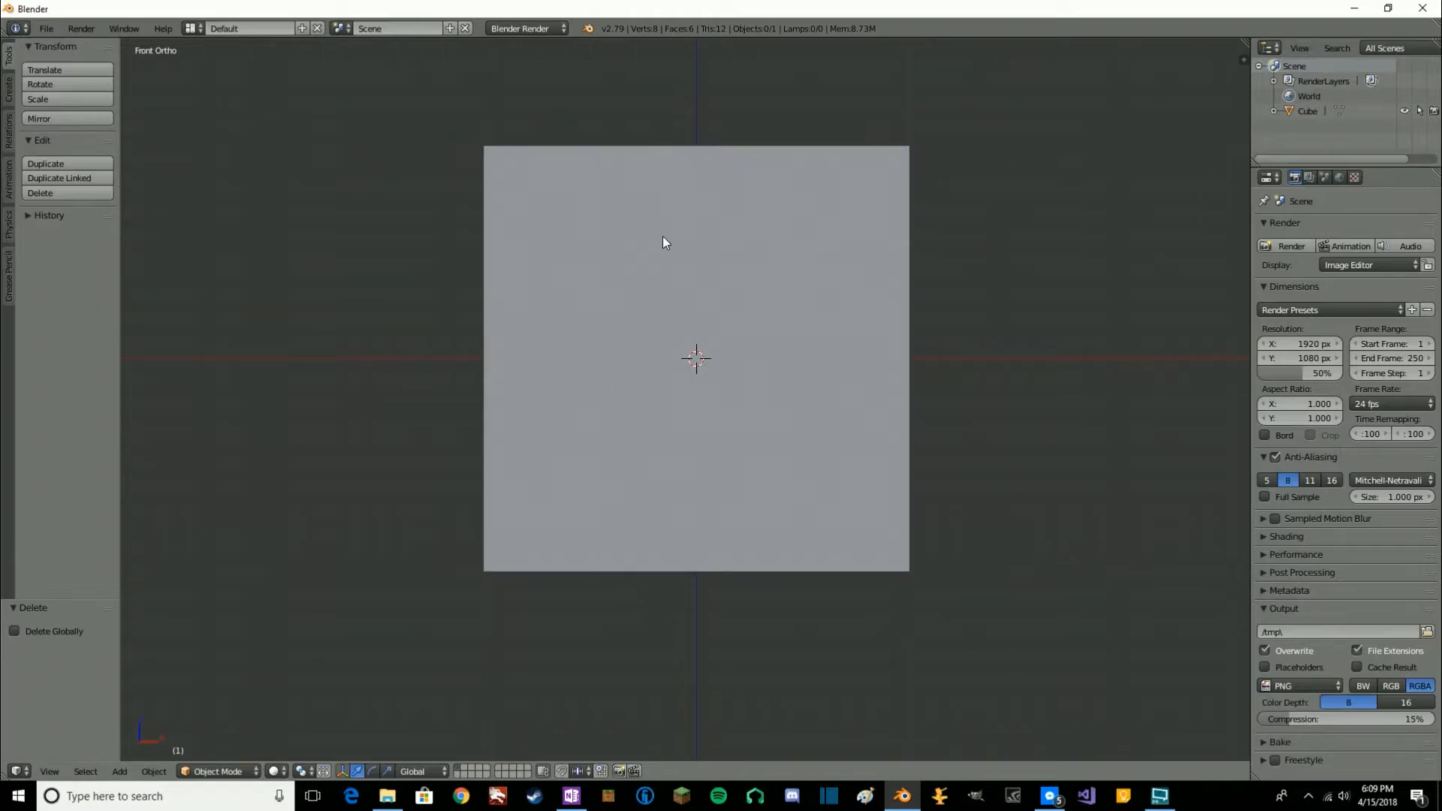
Select the cube and turn off its viewport visibility in the Outliner.
right_click(642, 229)
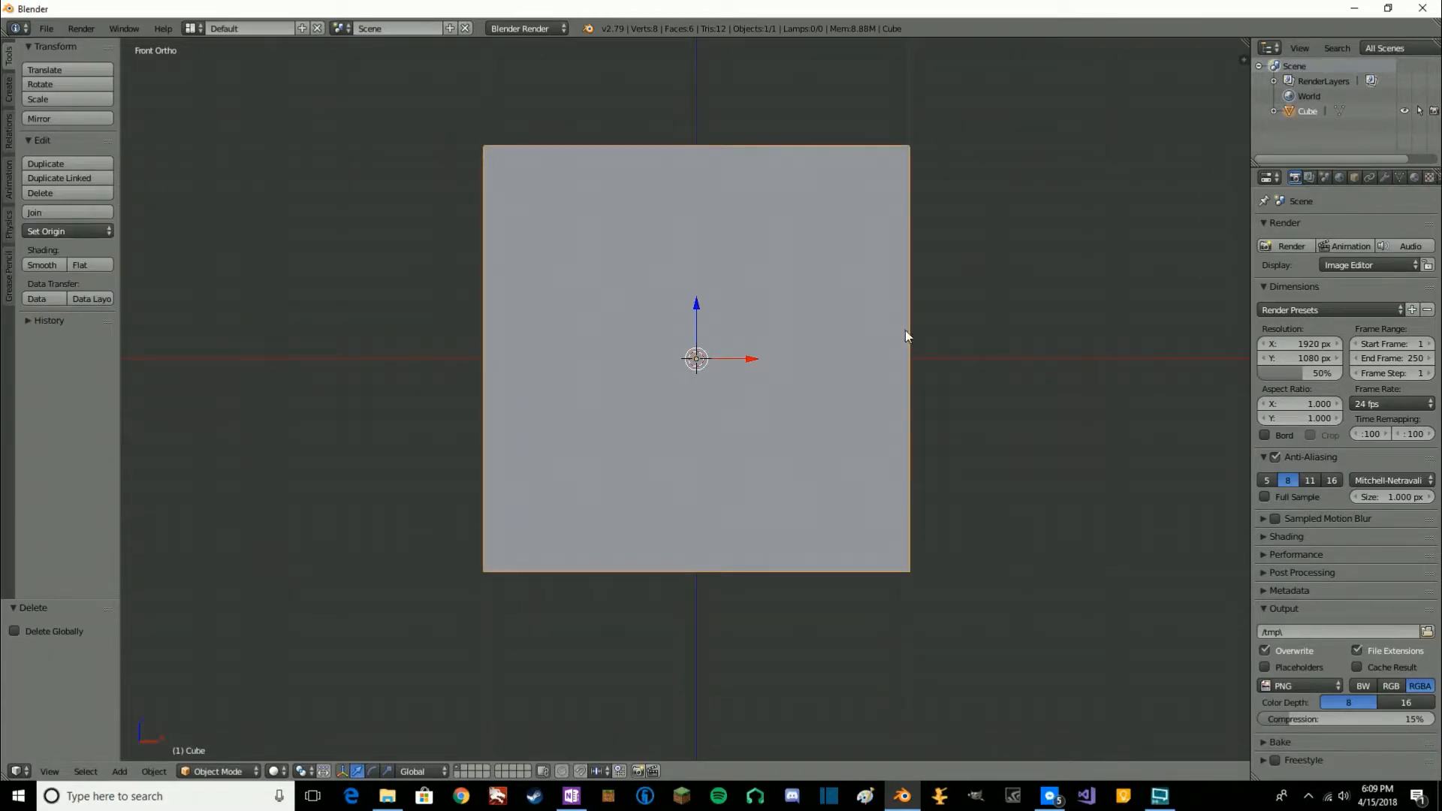
shift+middle_drag(907, 347, 945, 358)
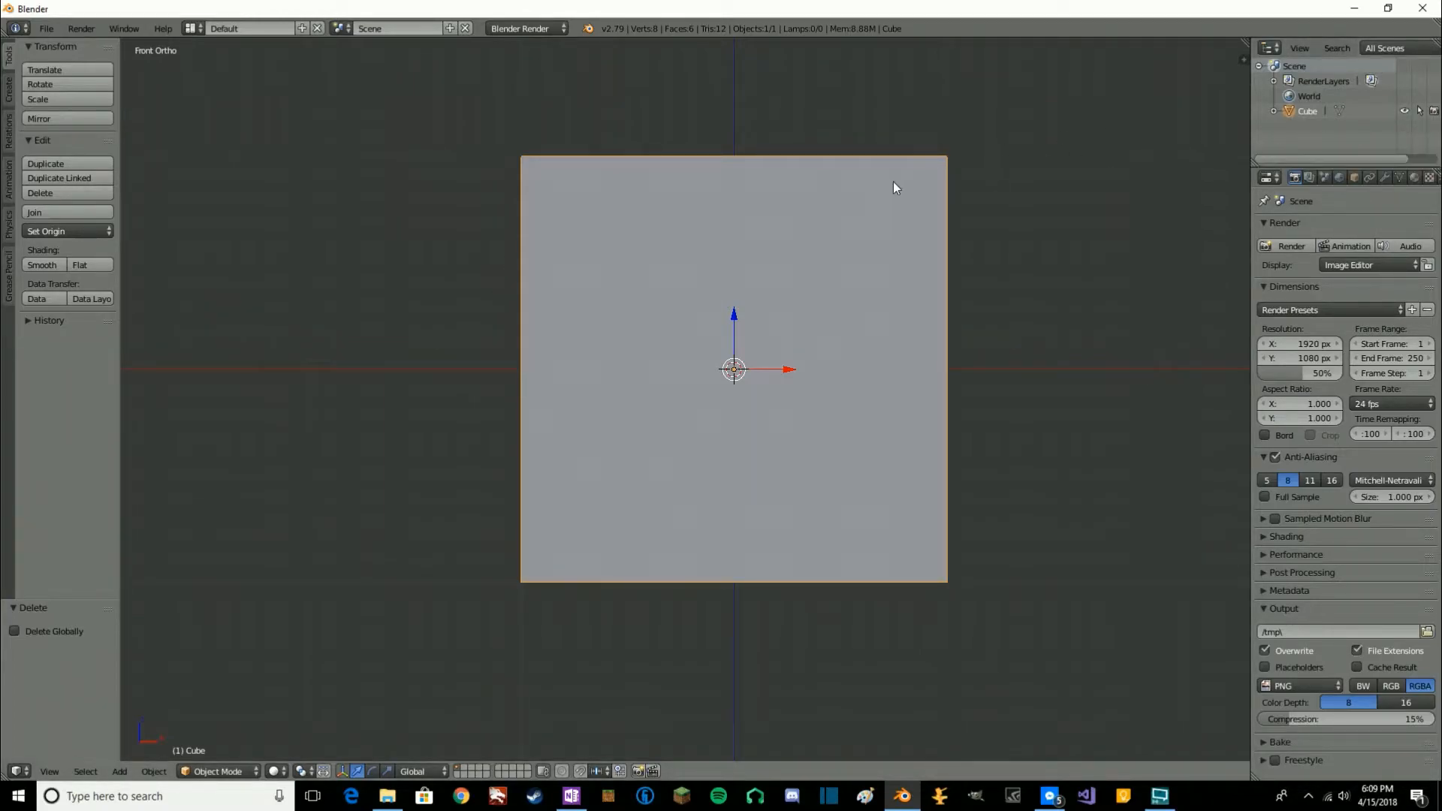
click(1405, 111)
shift+middle_drag(940, 312, 898, 334)
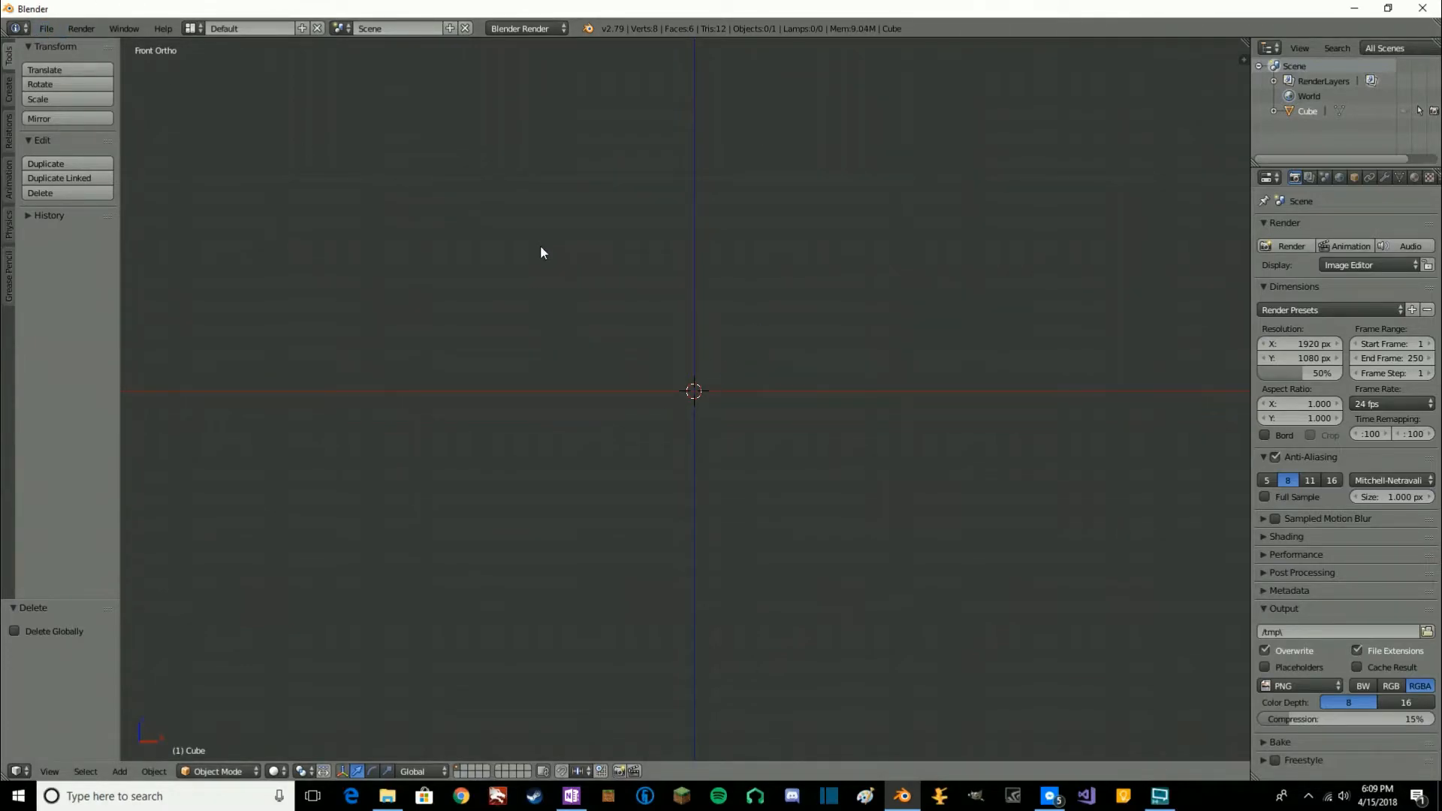
shift+middle_drag(566, 207, 566, 211)
shift+middle_drag(621, 289, 610, 371)
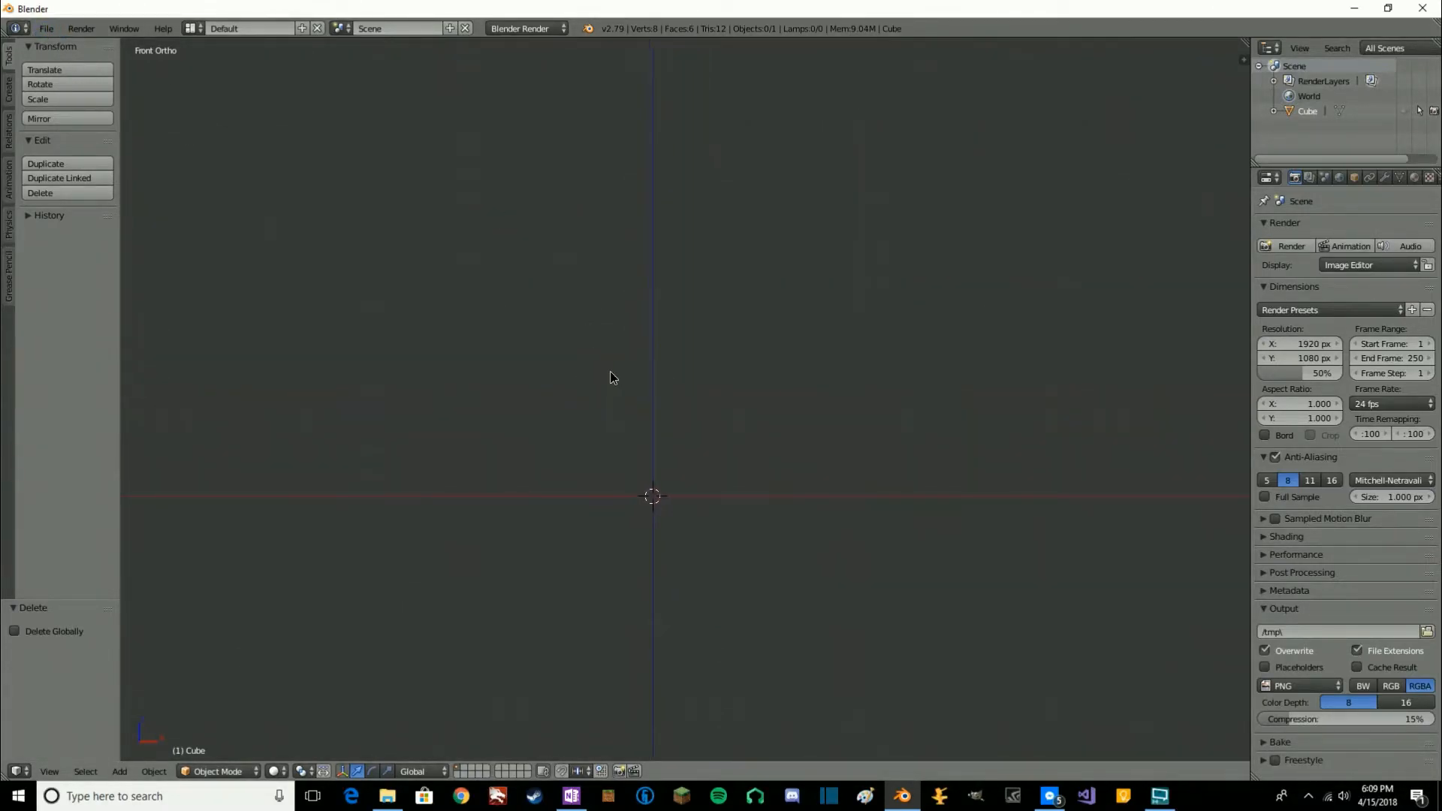
click(46, 31)
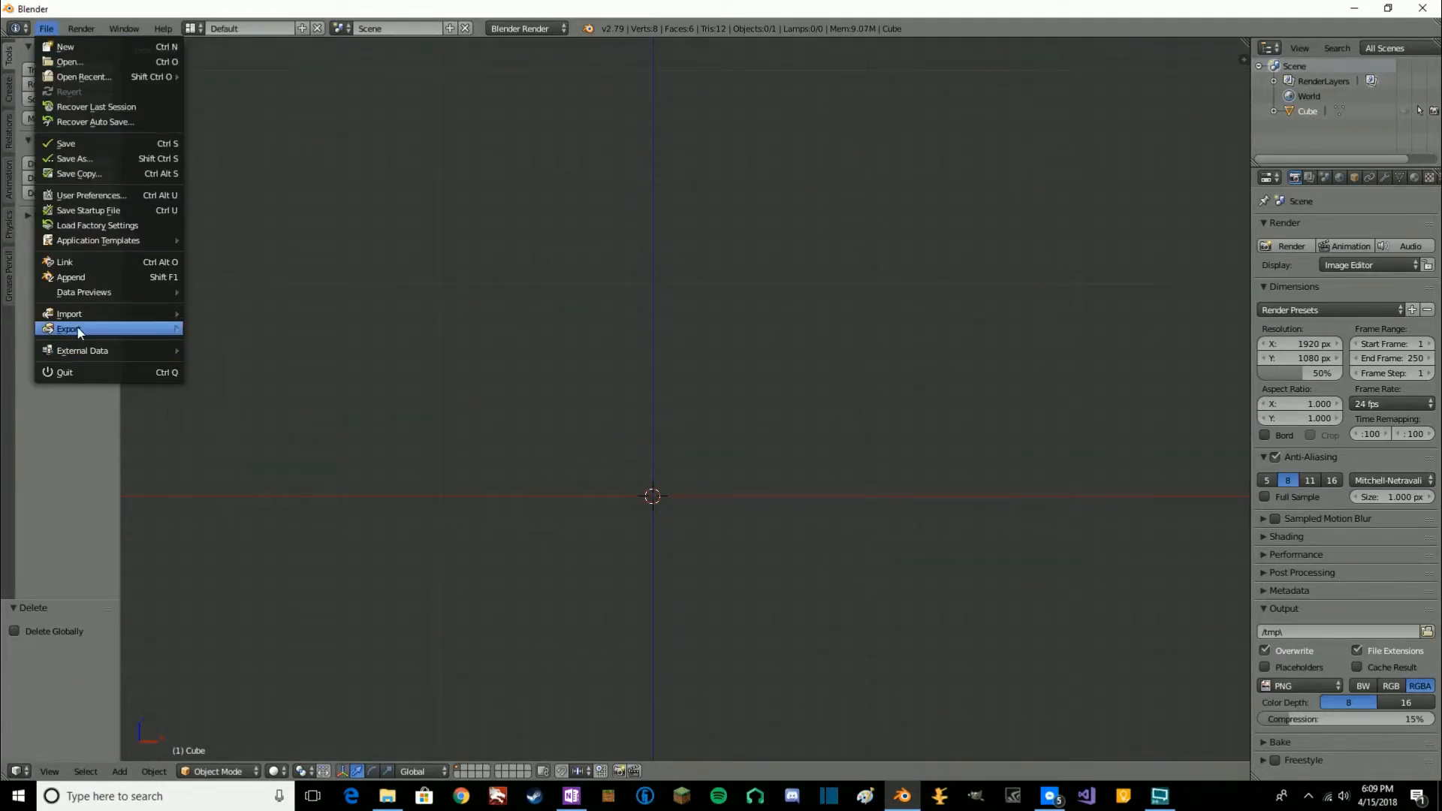
mouse_move(78, 328)
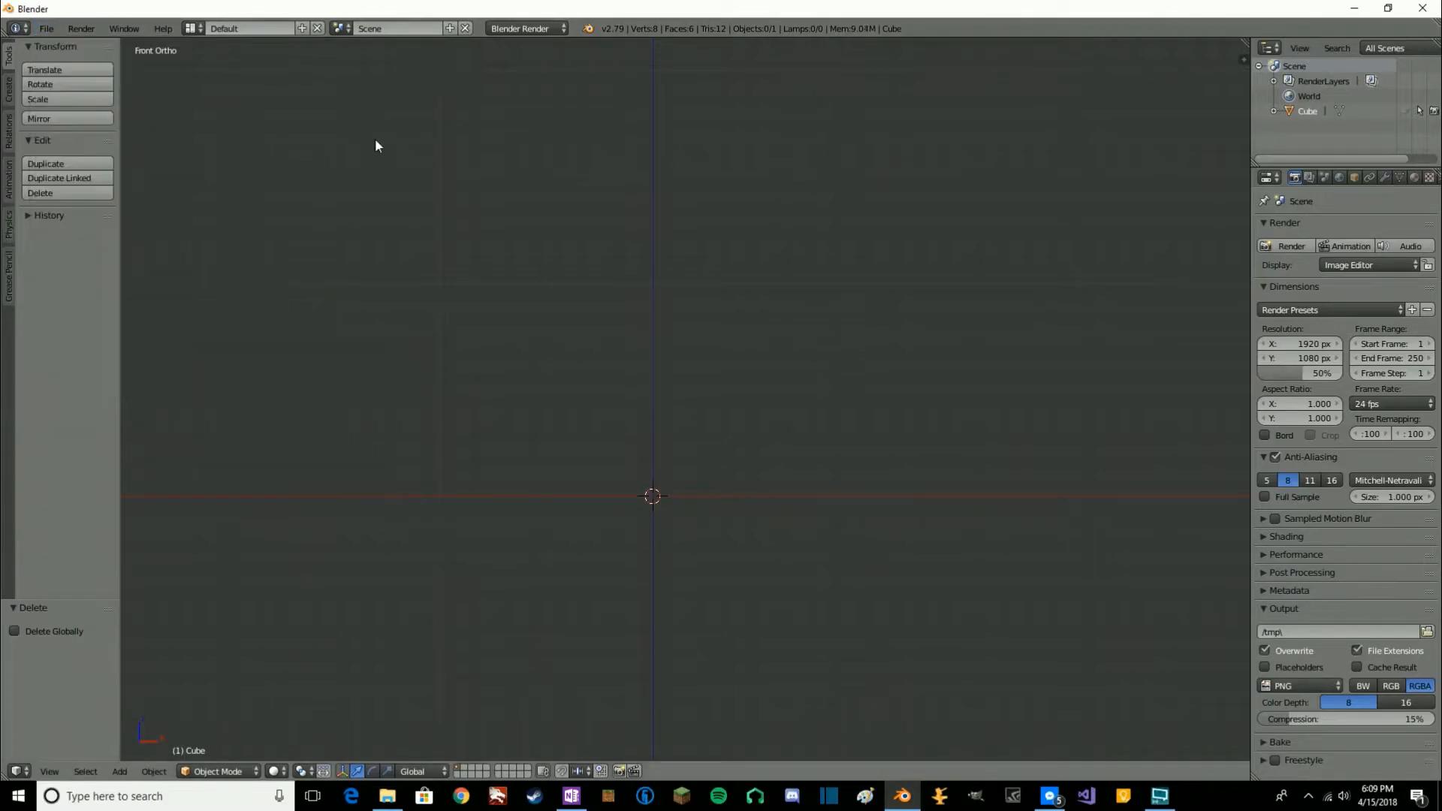
Start an FBX import and browse to C:\Users\Public\Daybreak Game Company\Installed Games\PlanetSide 2 Test\PlayerStudio\Samples.
click(46, 29)
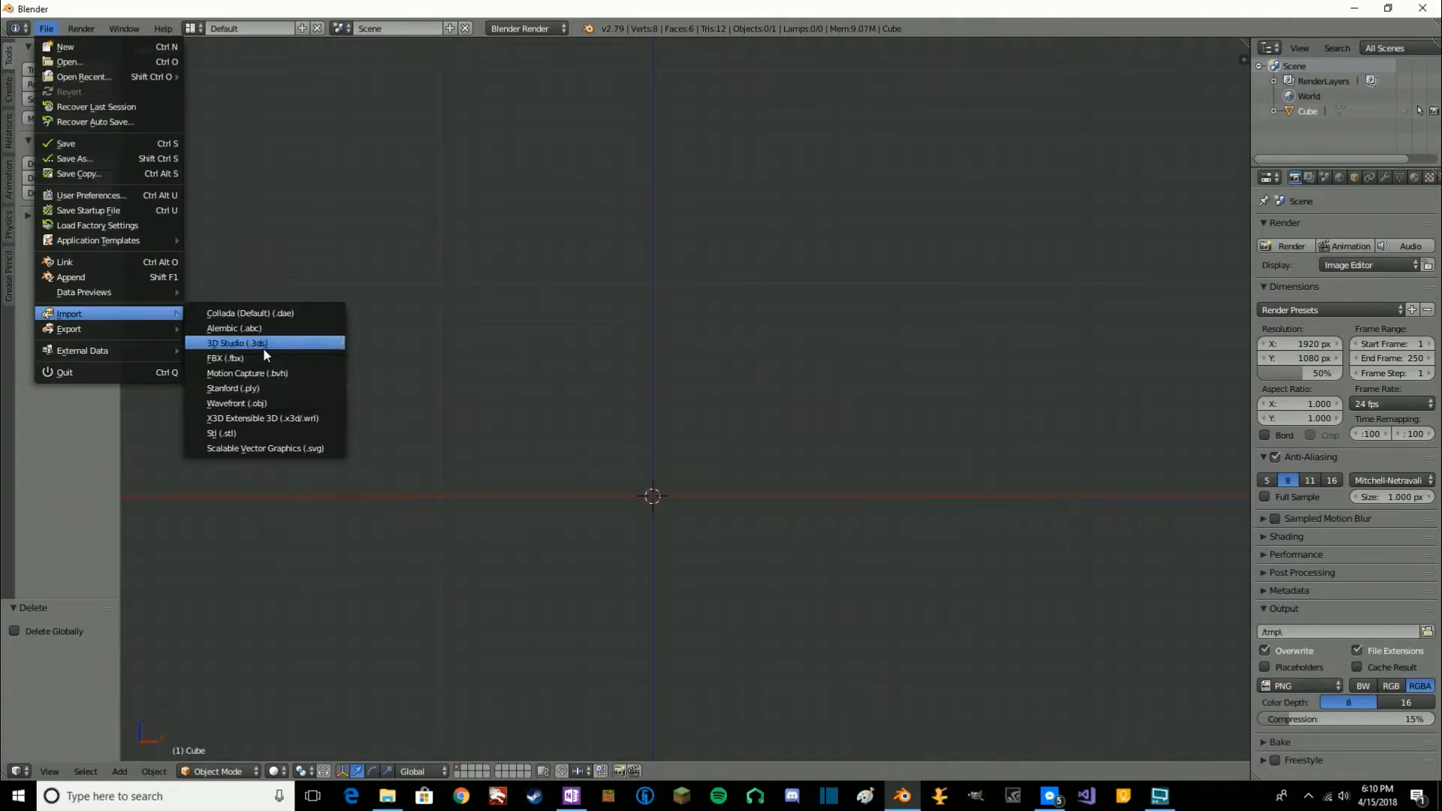
click(240, 361)
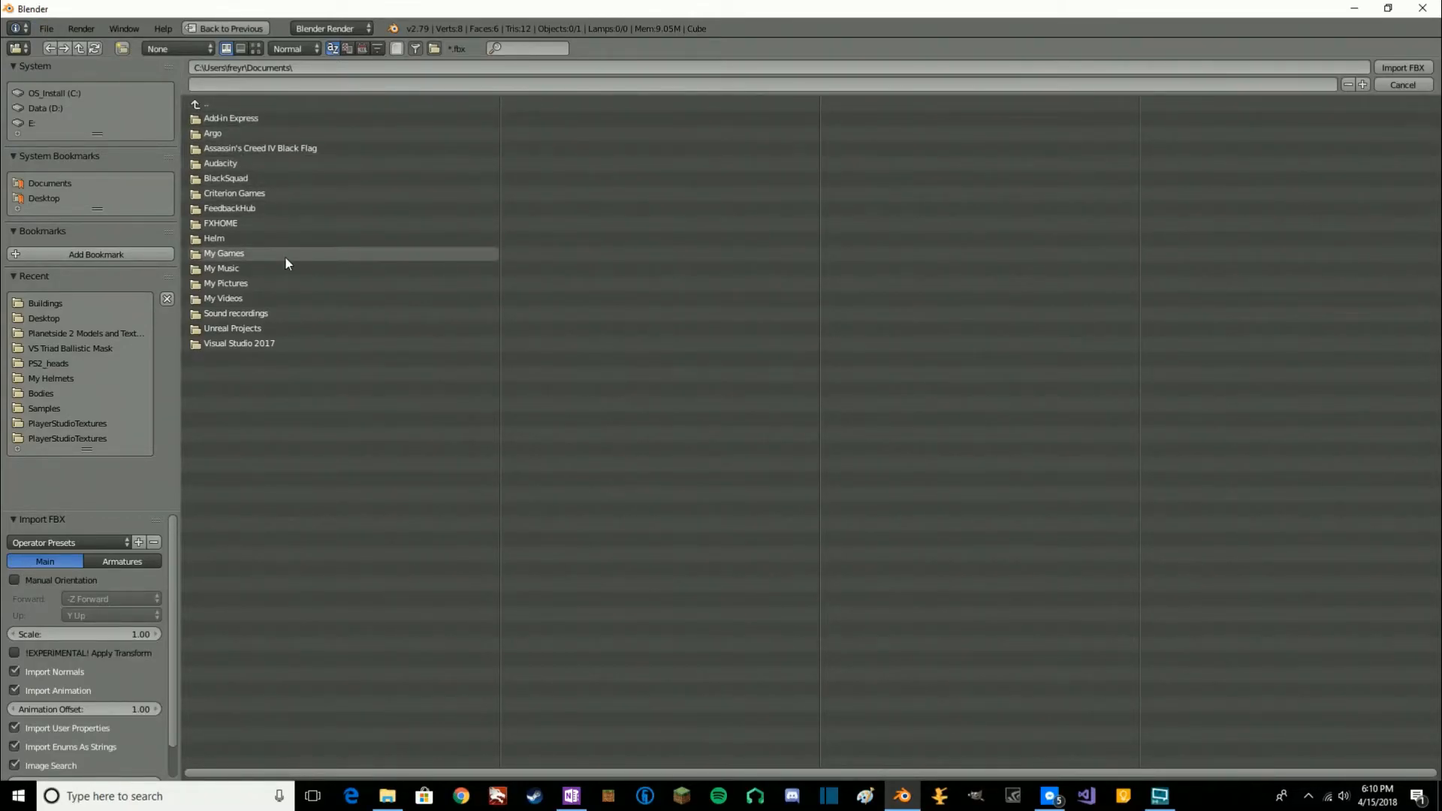
click(51, 96)
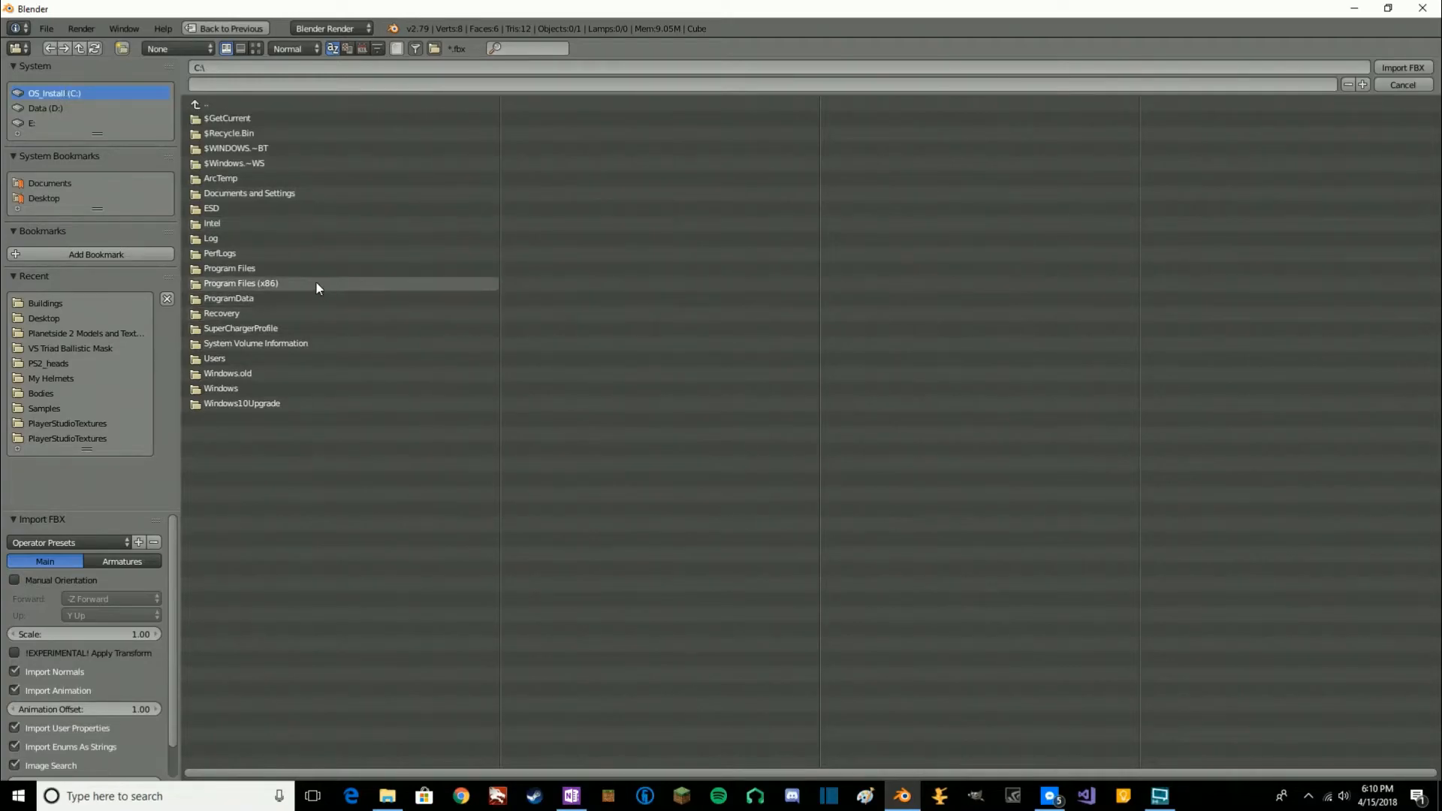
click(253, 358)
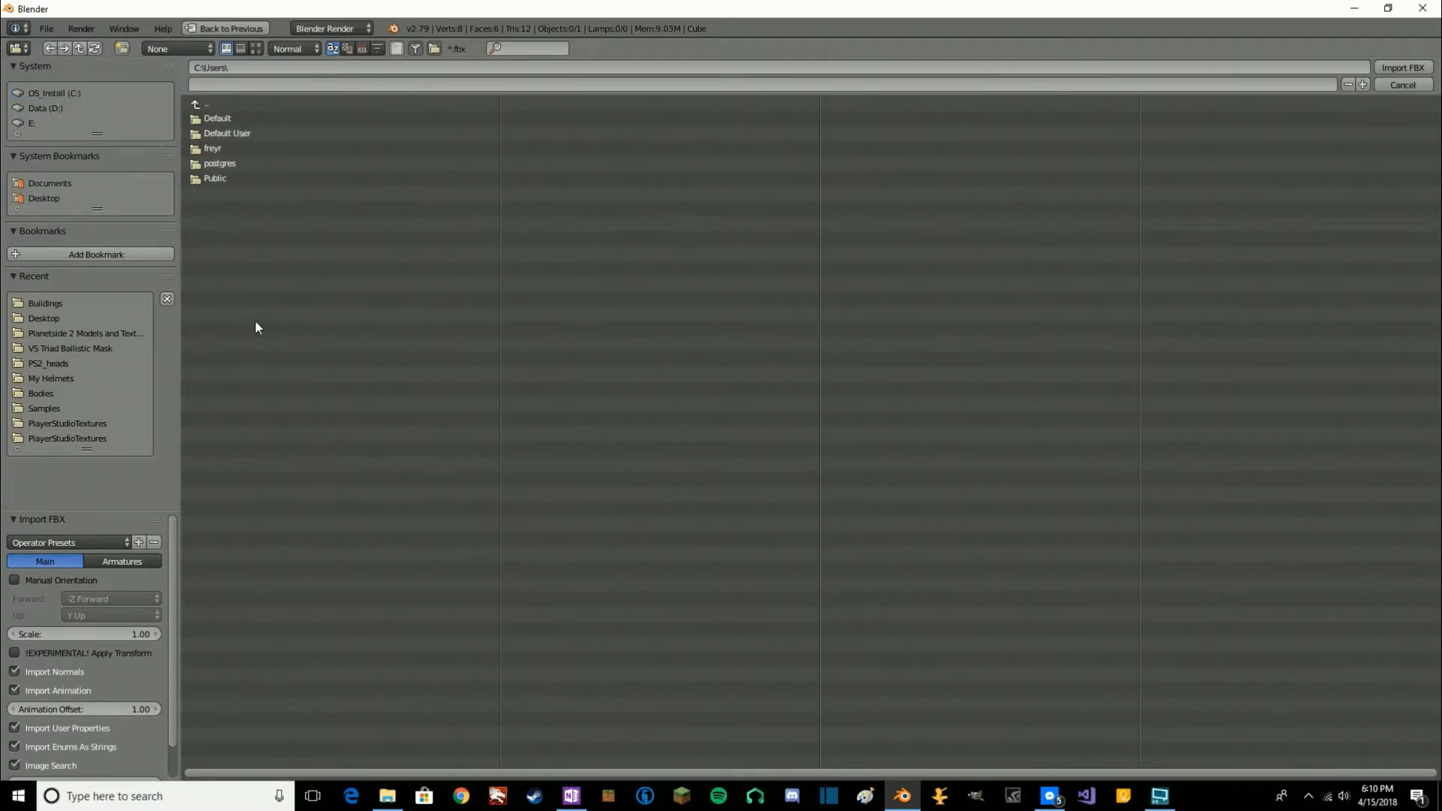
click(254, 178)
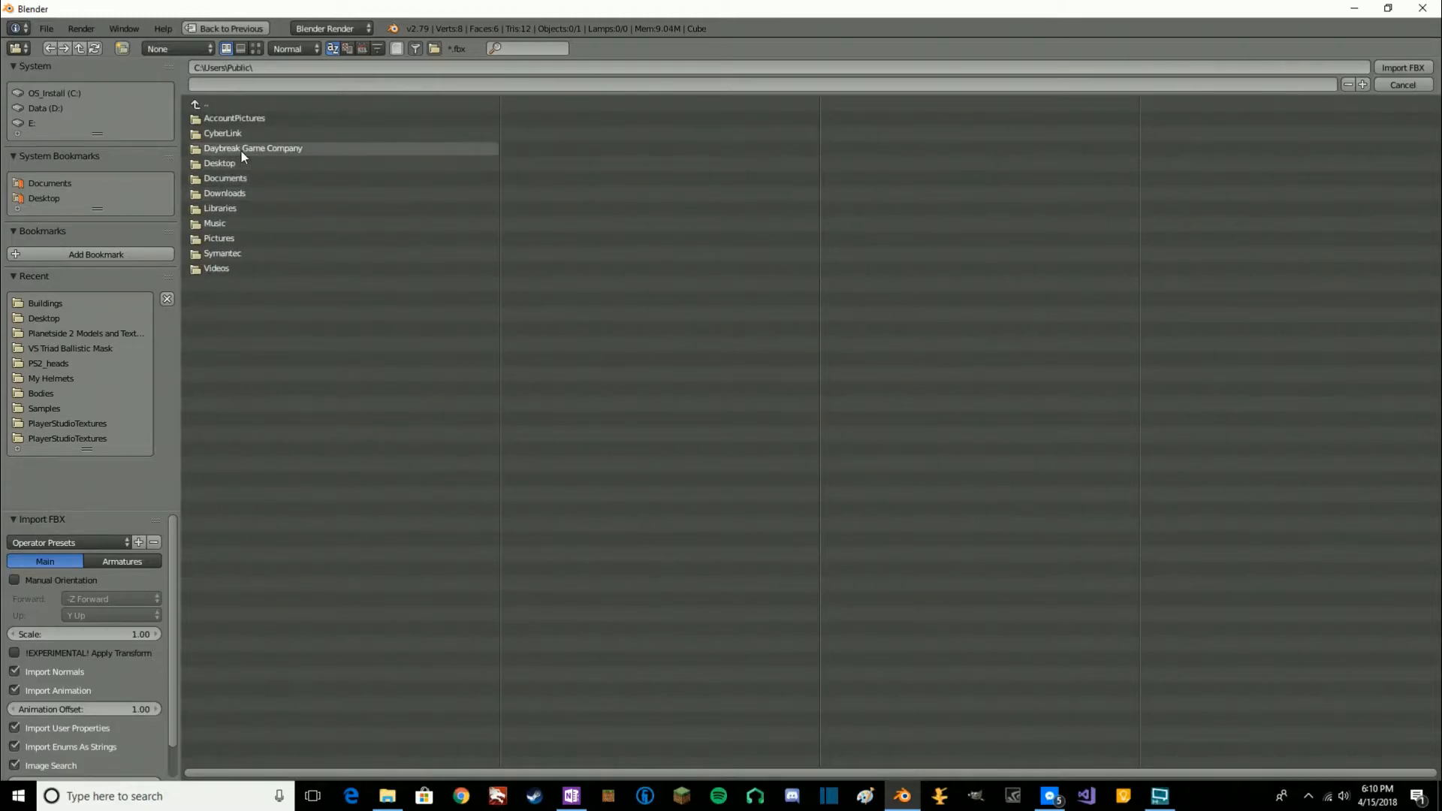
click(241, 150)
click(219, 123)
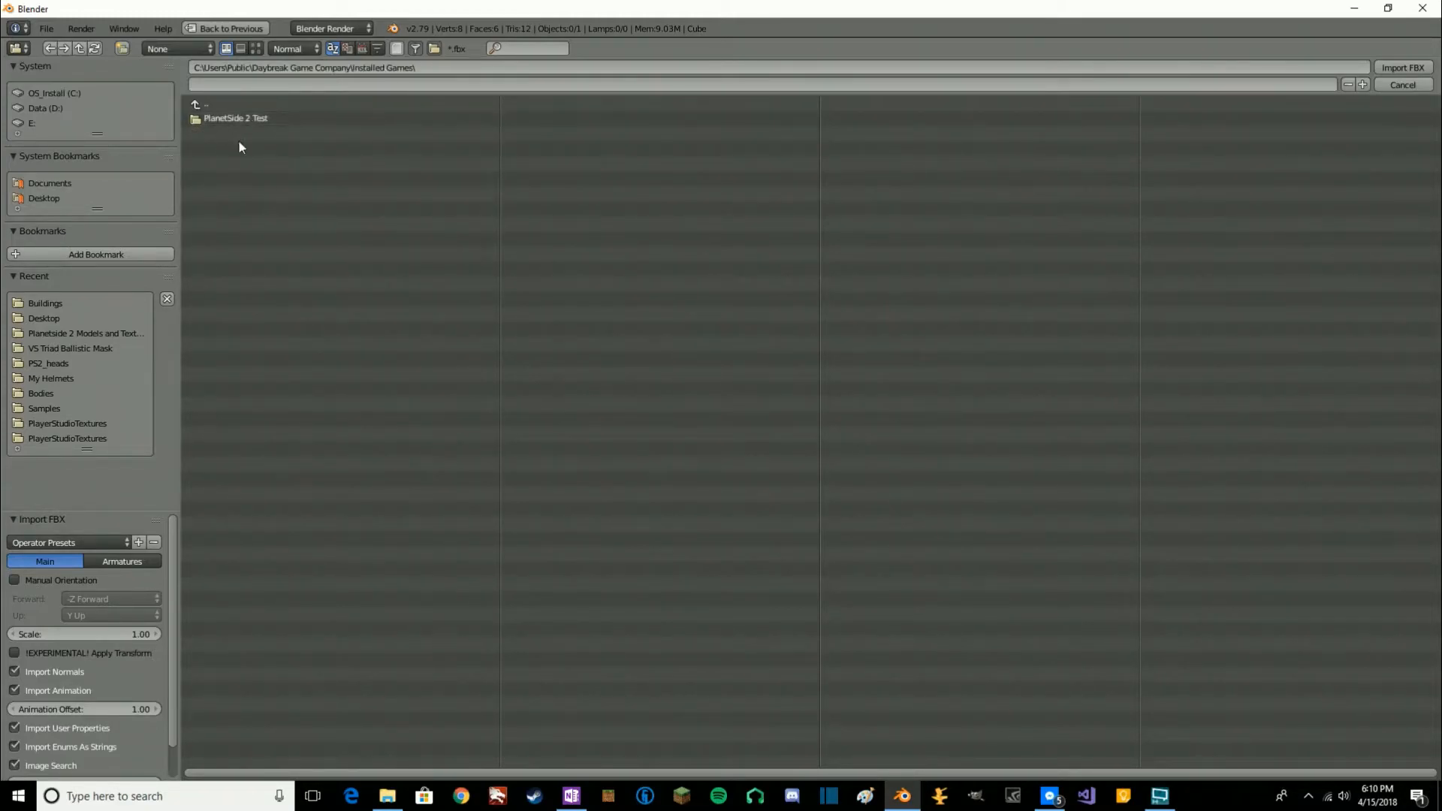
click(227, 120)
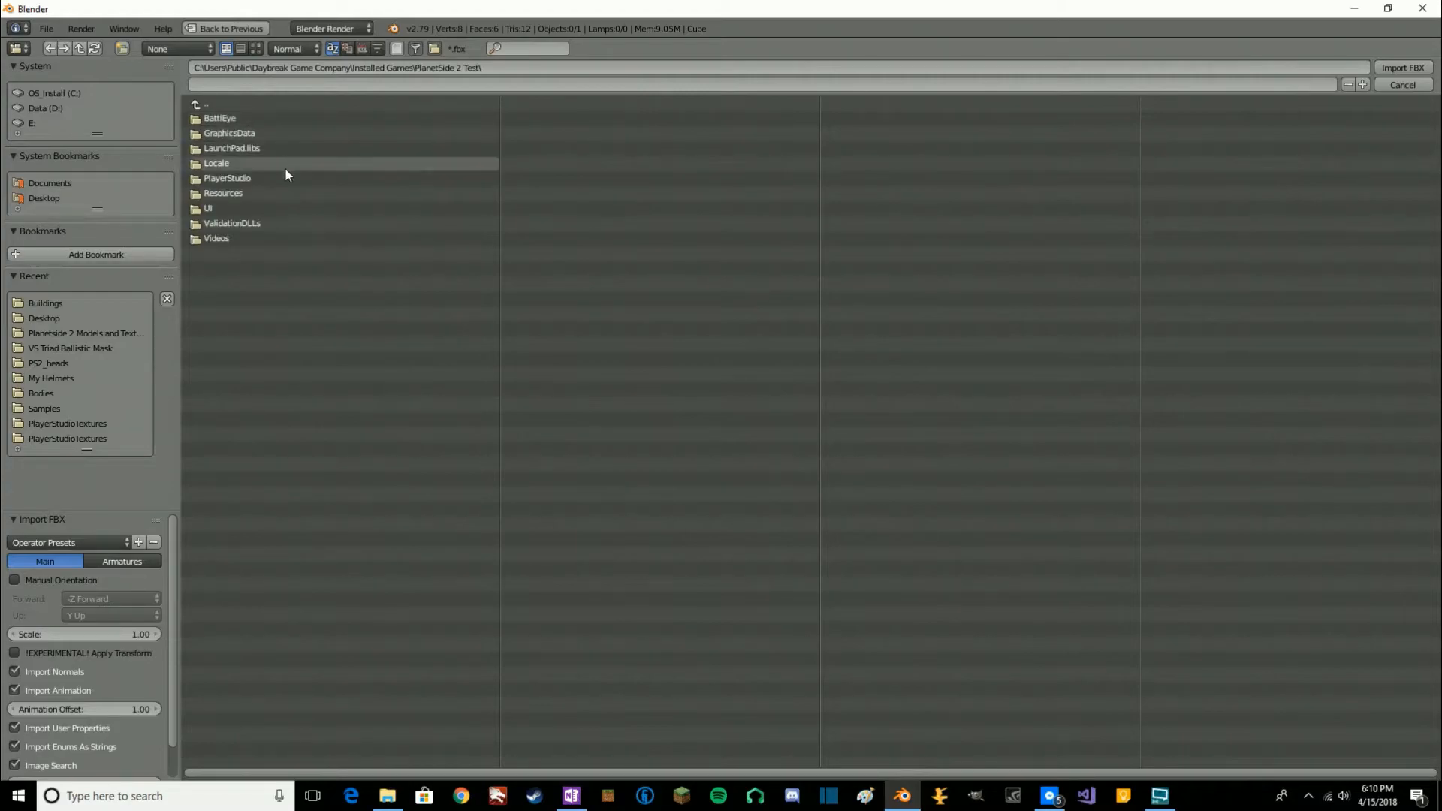
click(250, 178)
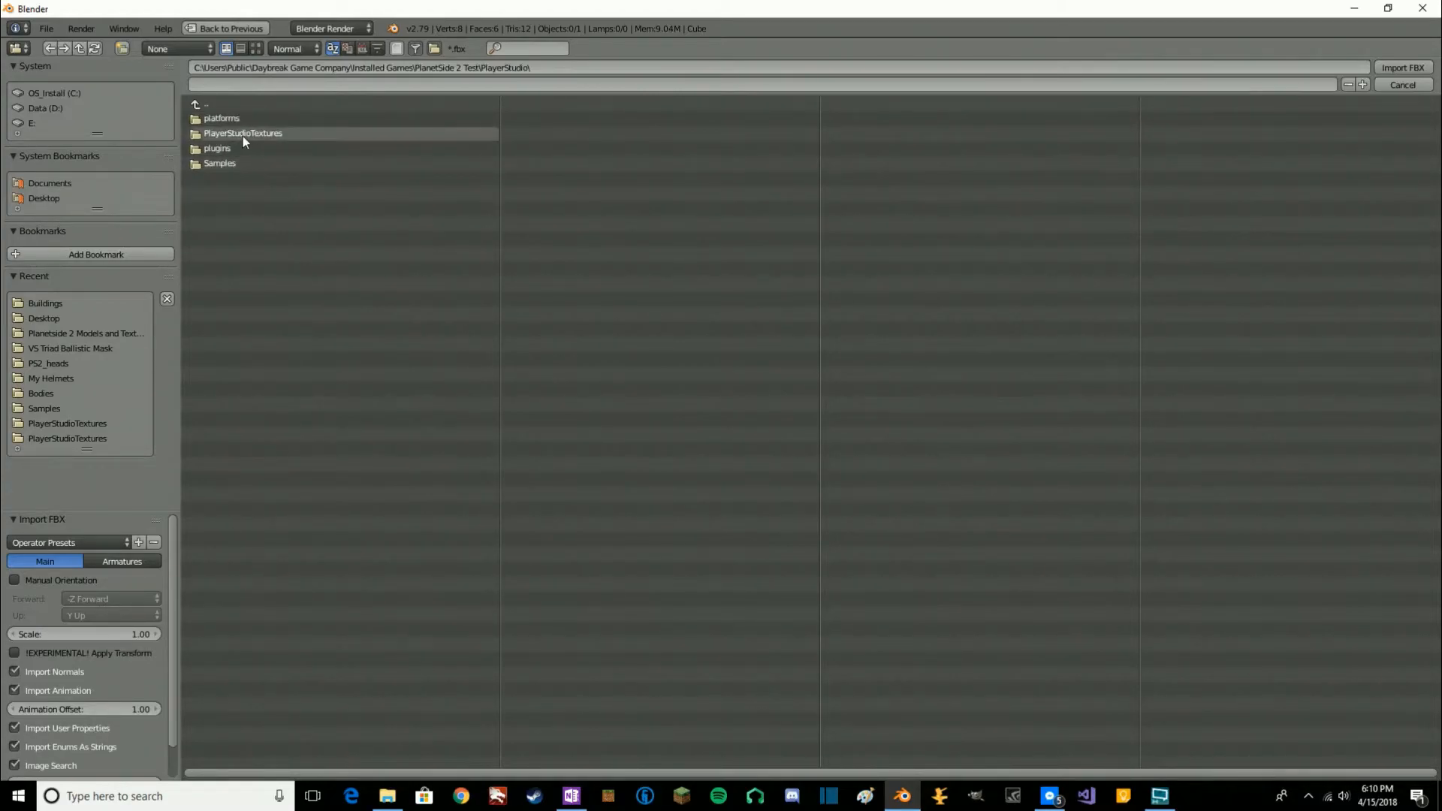
click(233, 164)
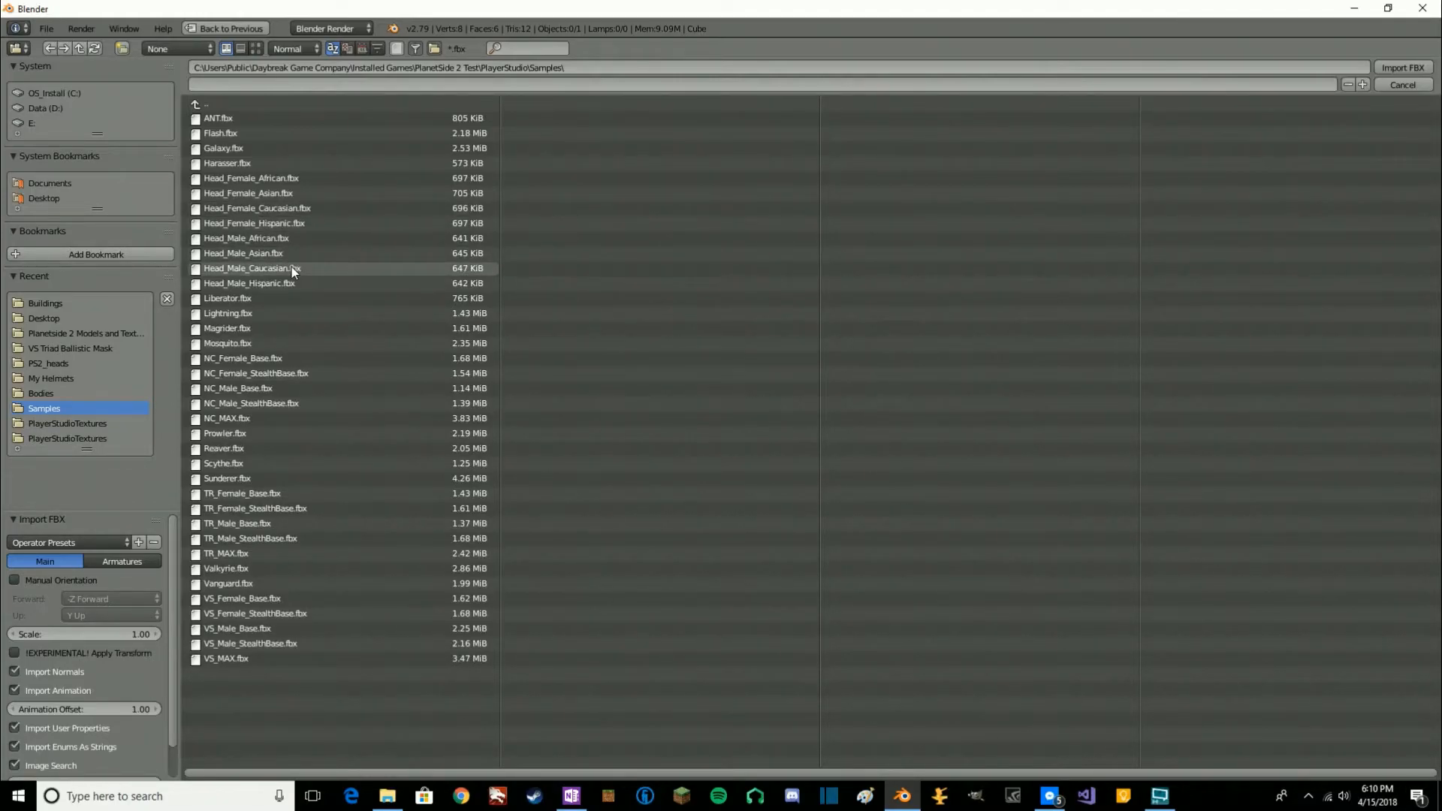
Import Head_Male_Caucasian.fbx and look over the imported head and skeleton, ending in the front orthographic view.
click(249, 269)
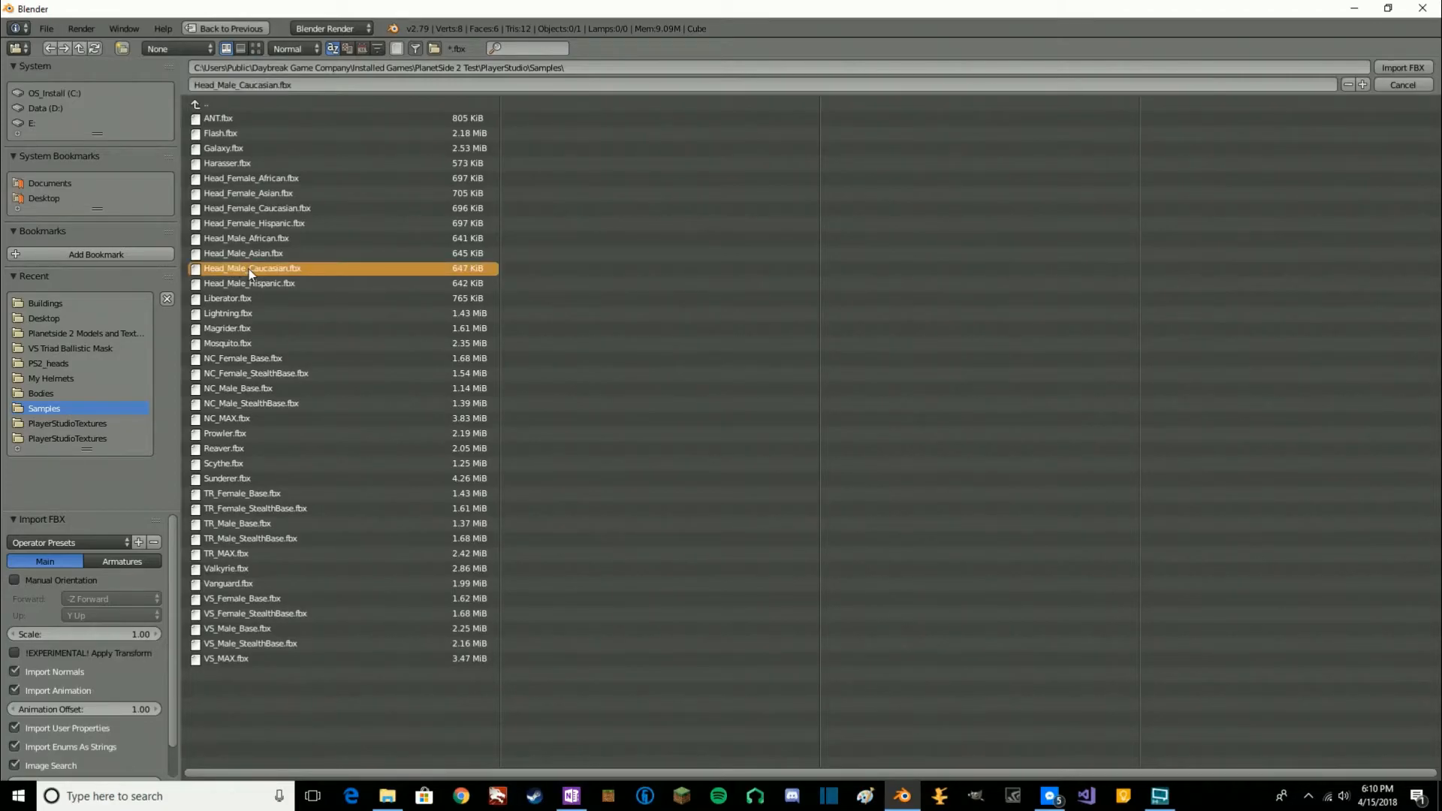
click(1393, 69)
middle_drag(783, 357, 853, 386)
middle_drag(939, 399, 725, 331)
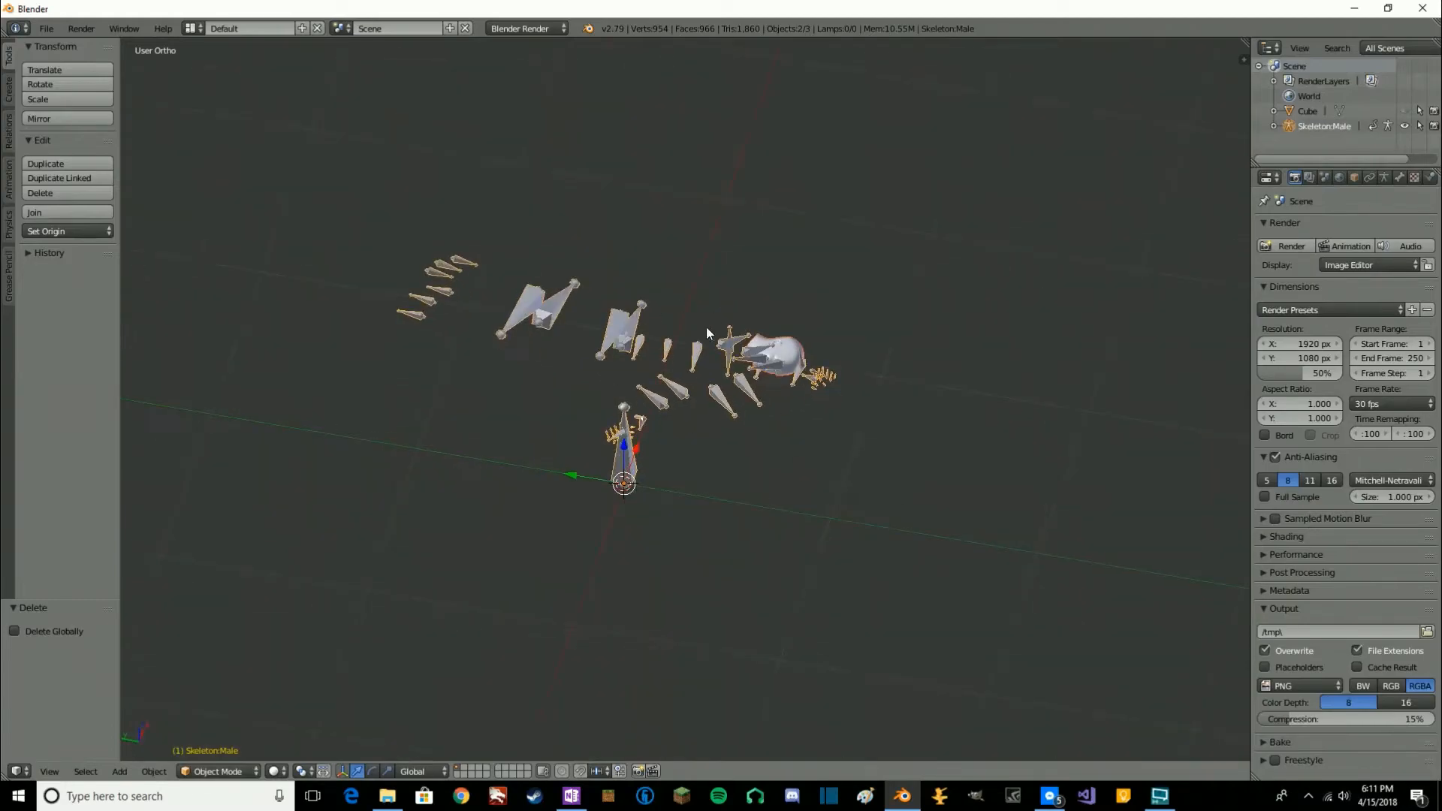
middle_drag(683, 424, 645, 261)
middle_drag(654, 442, 634, 400)
key(KP_1)
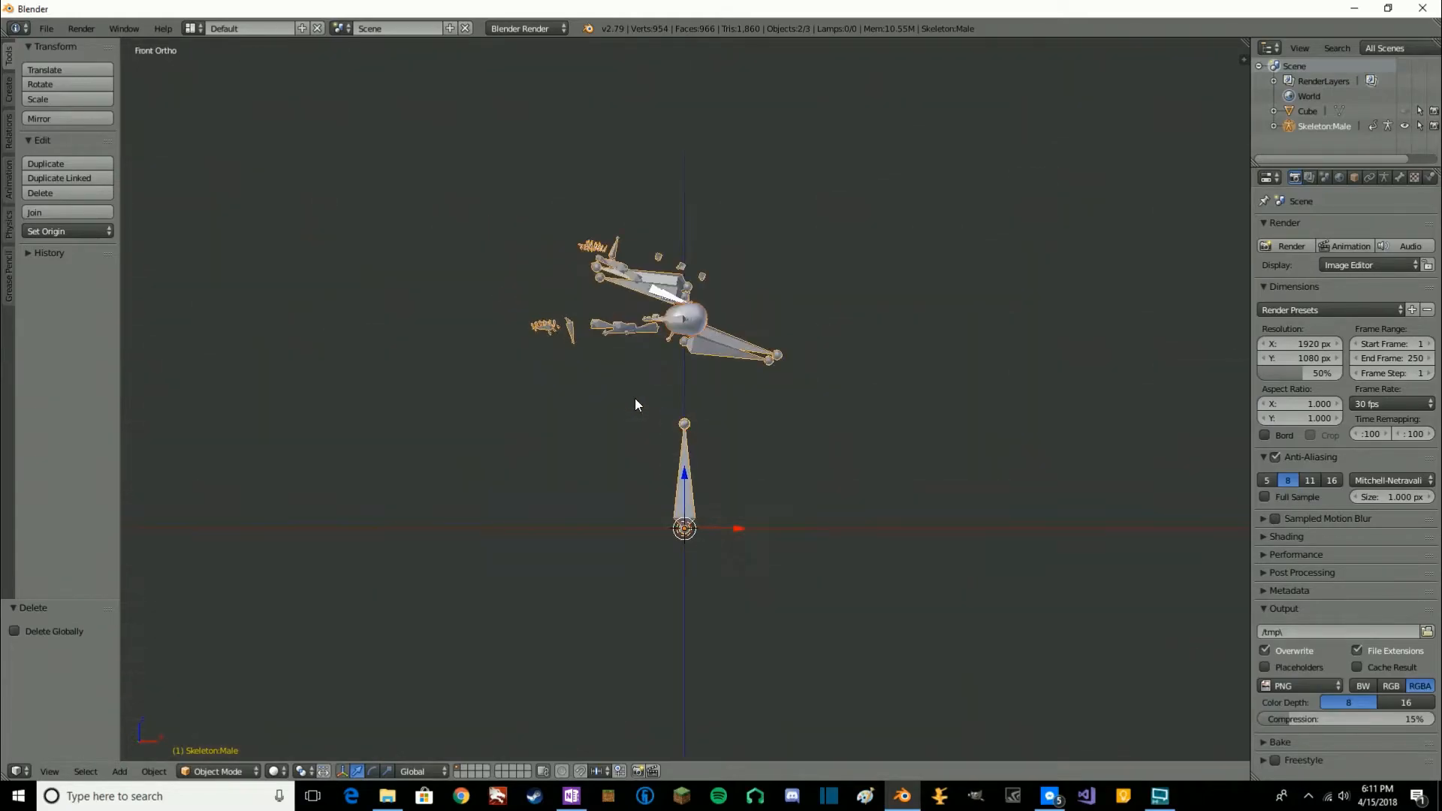
shift+middle_drag(754, 349, 731, 376)
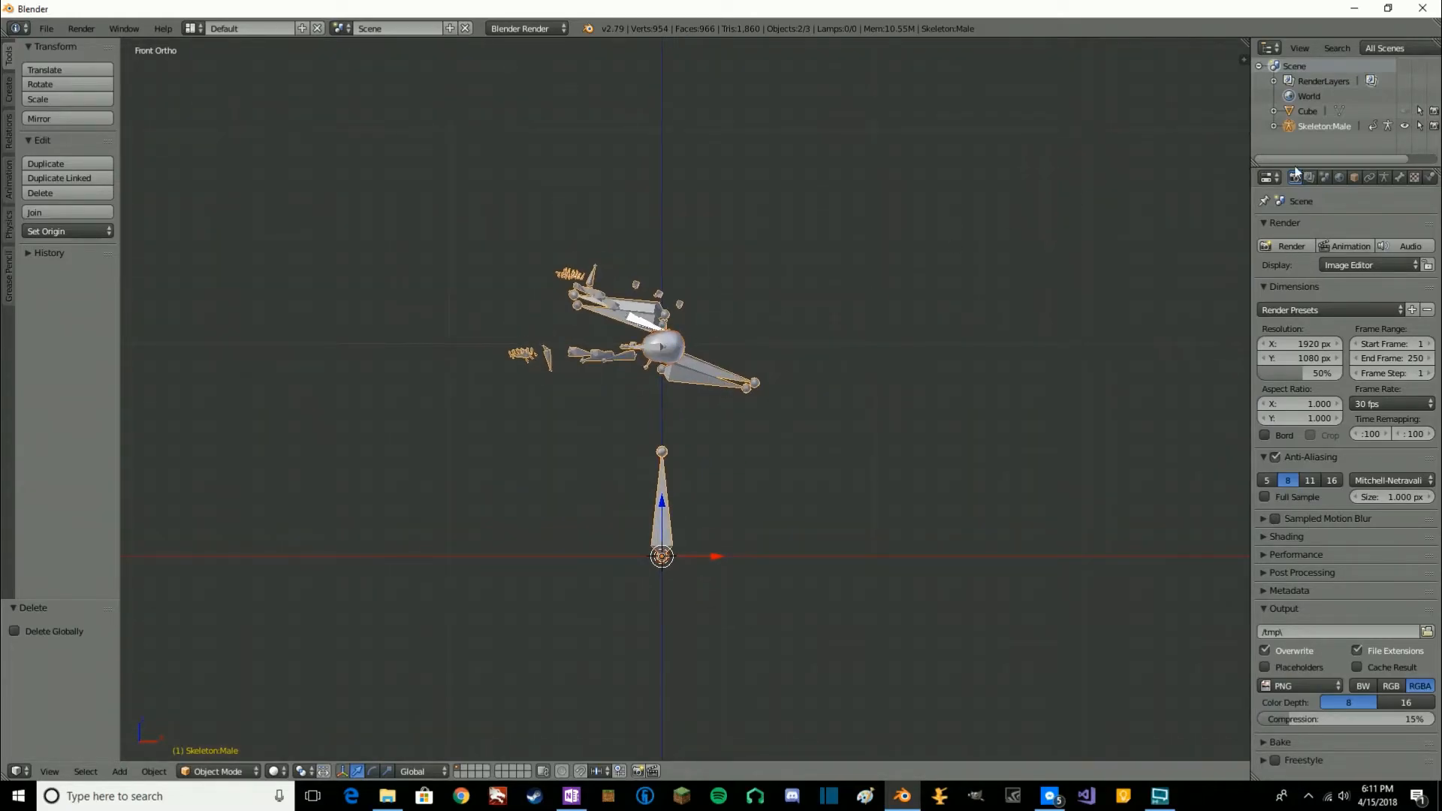
Widen the Outliner and Properties editors and set the male skeleton to Rest Position.
drag(1249, 209, 1022, 214)
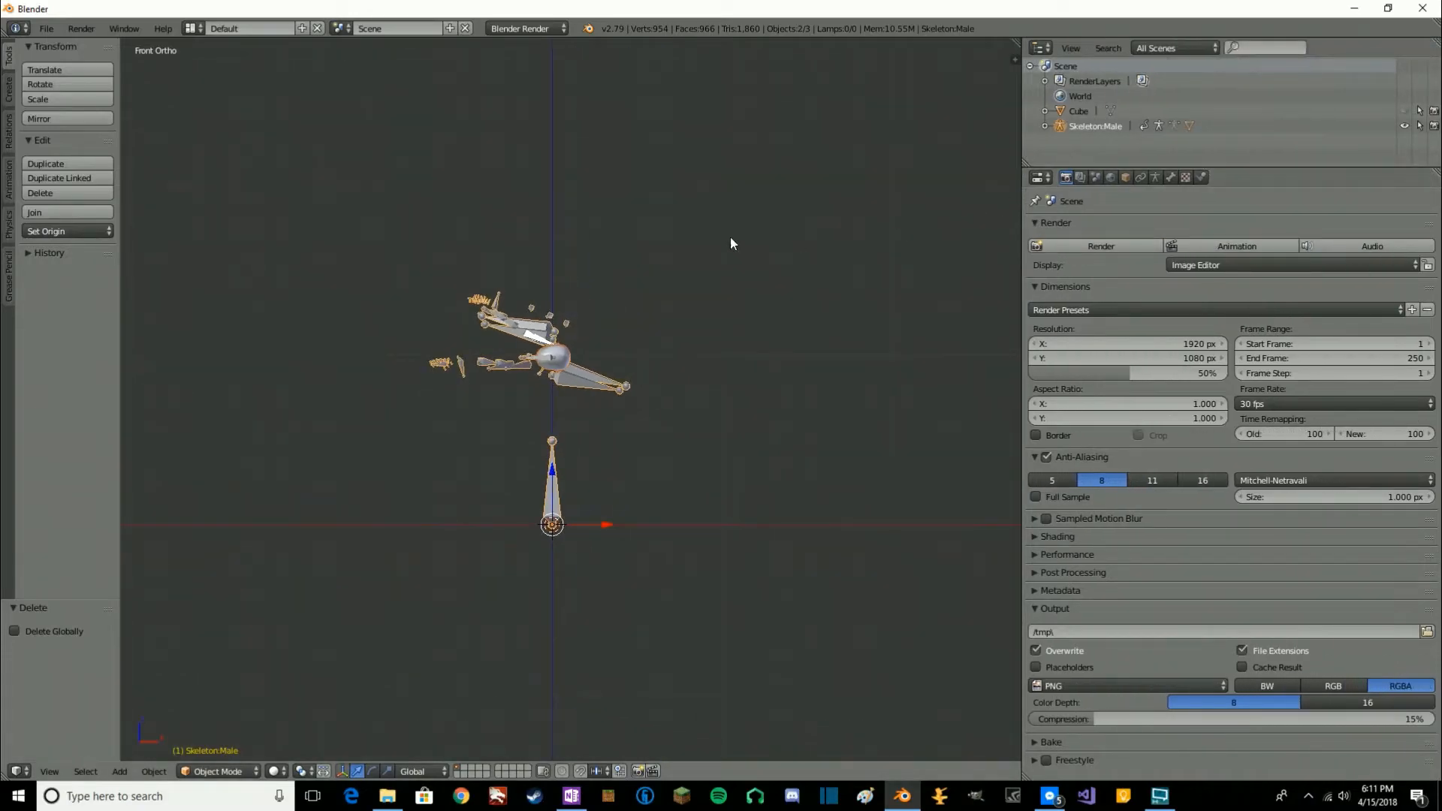
click(1155, 178)
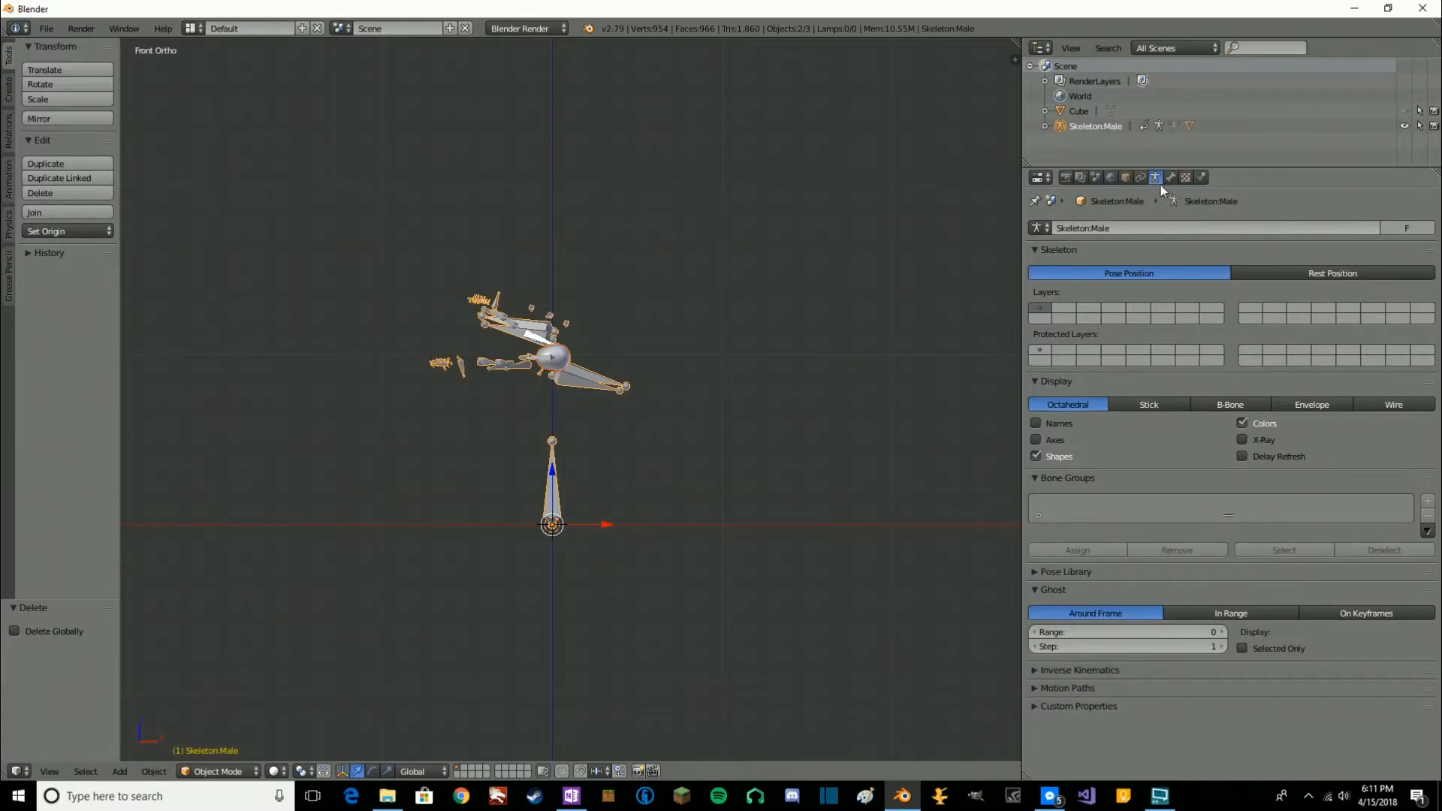
click(1313, 275)
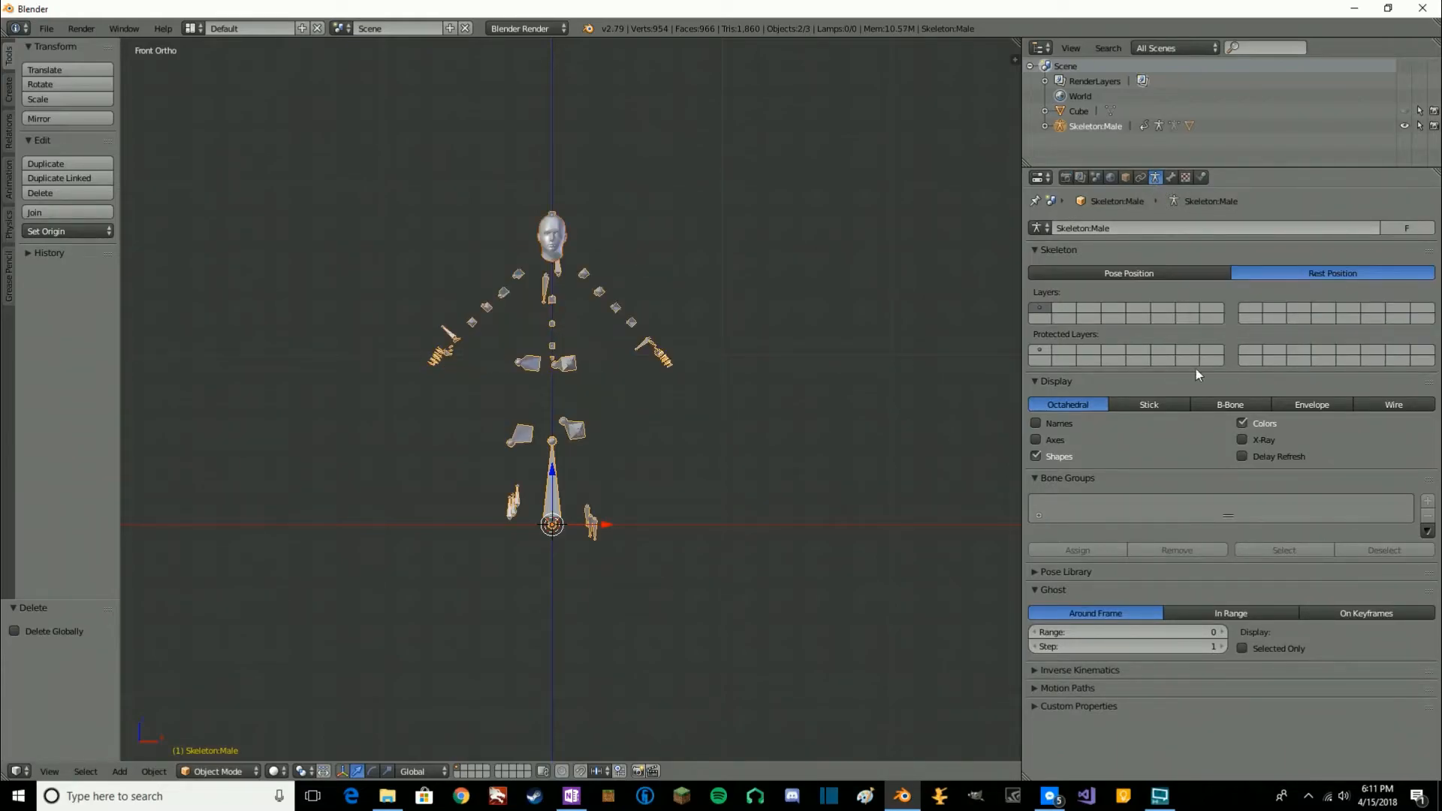
Examine the skeleton and head in rest position from an angle and from the front.
middle_drag(682, 309, 732, 425)
scroll(732, 425, up, 4)
shift+middle_drag(733, 512, 726, 552)
middle_drag(715, 527, 708, 507)
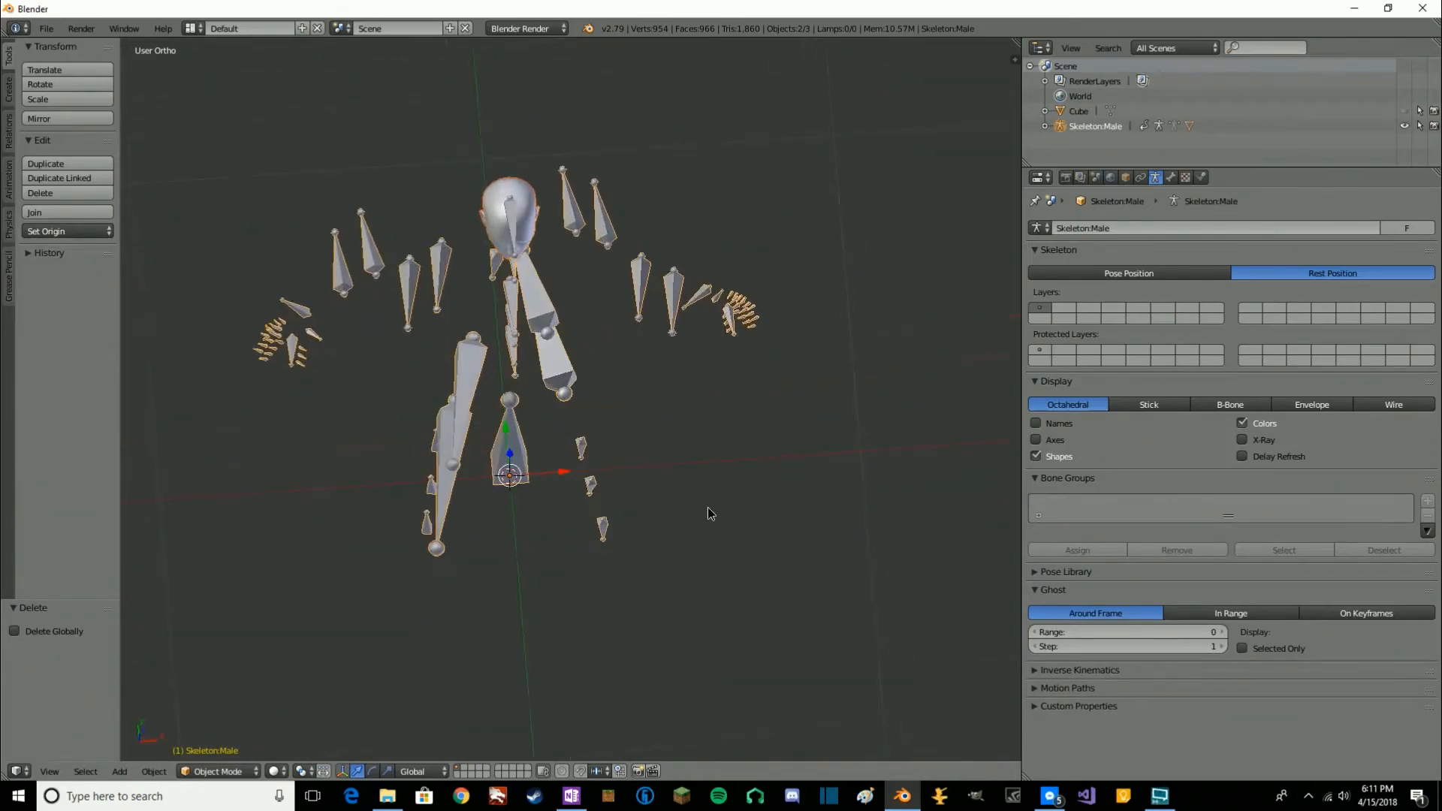
key(KP_1)
shift+middle_drag(744, 398, 710, 425)
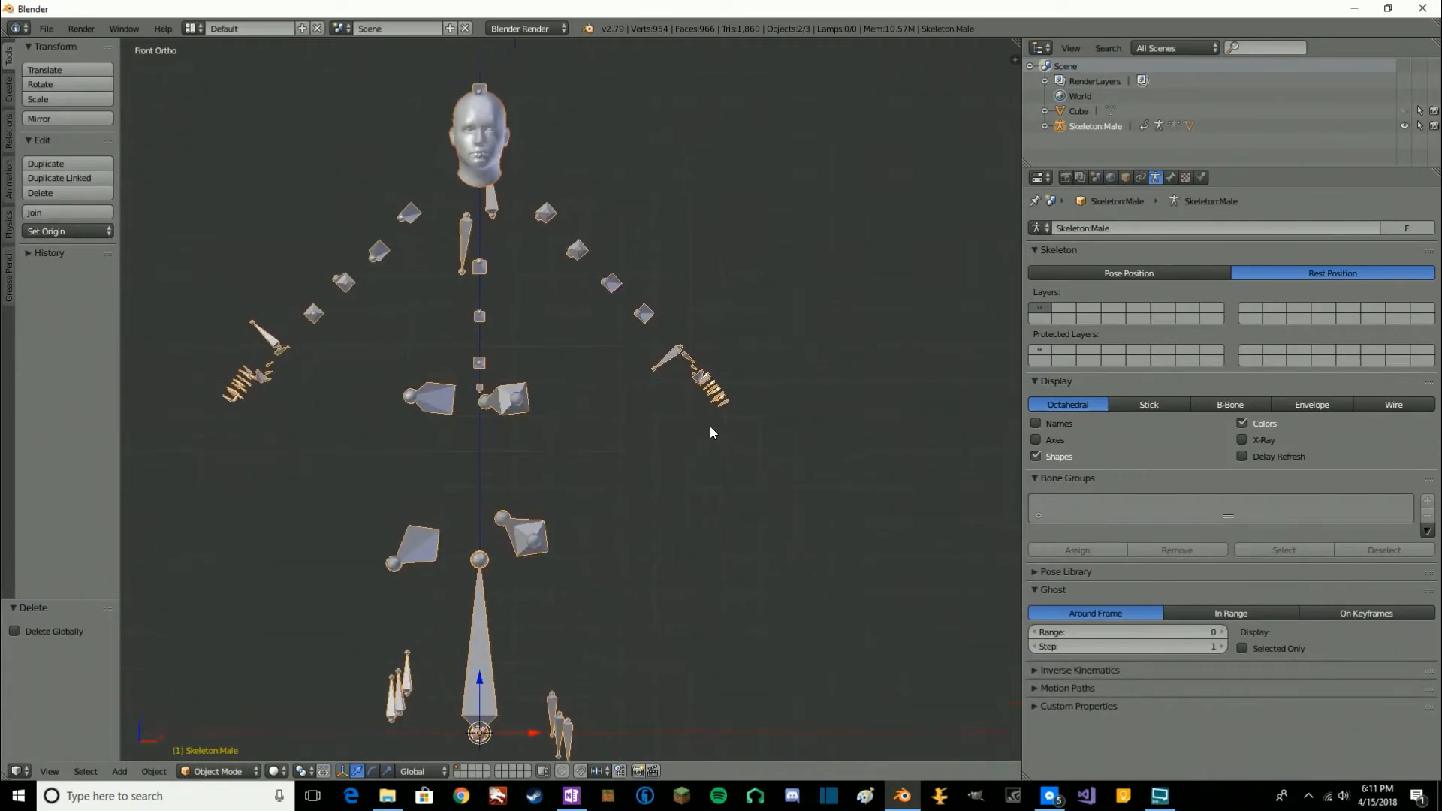
shift+middle_drag(479, 128, 503, 147)
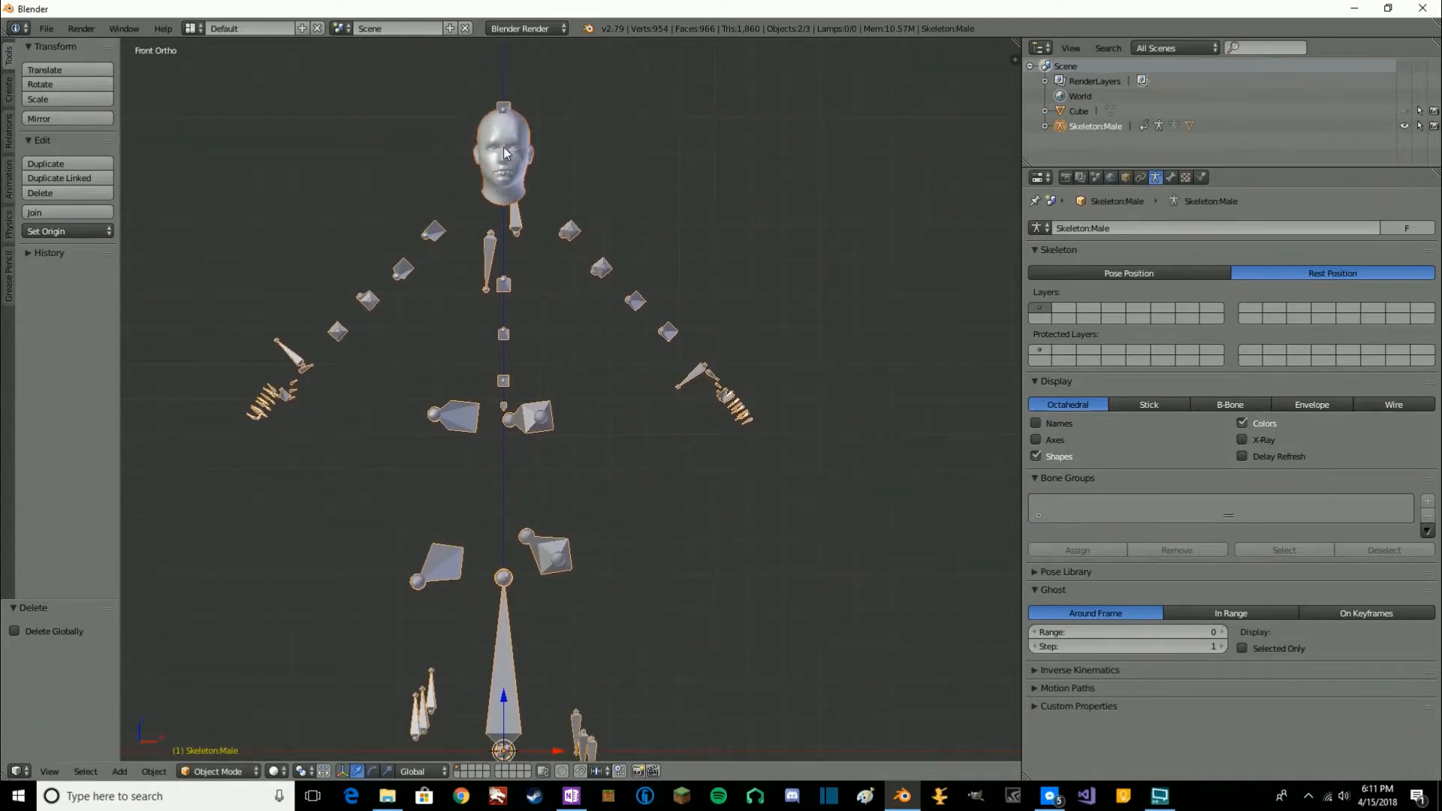
Hide the male skeleton in the viewport and narrow the side editors to enlarge the view of the head.
click(1404, 125)
shift+middle_drag(646, 226, 687, 480)
scroll(676, 526, up, 4)
shift+middle_drag(668, 553, 714, 290)
scroll(722, 400, up, 5)
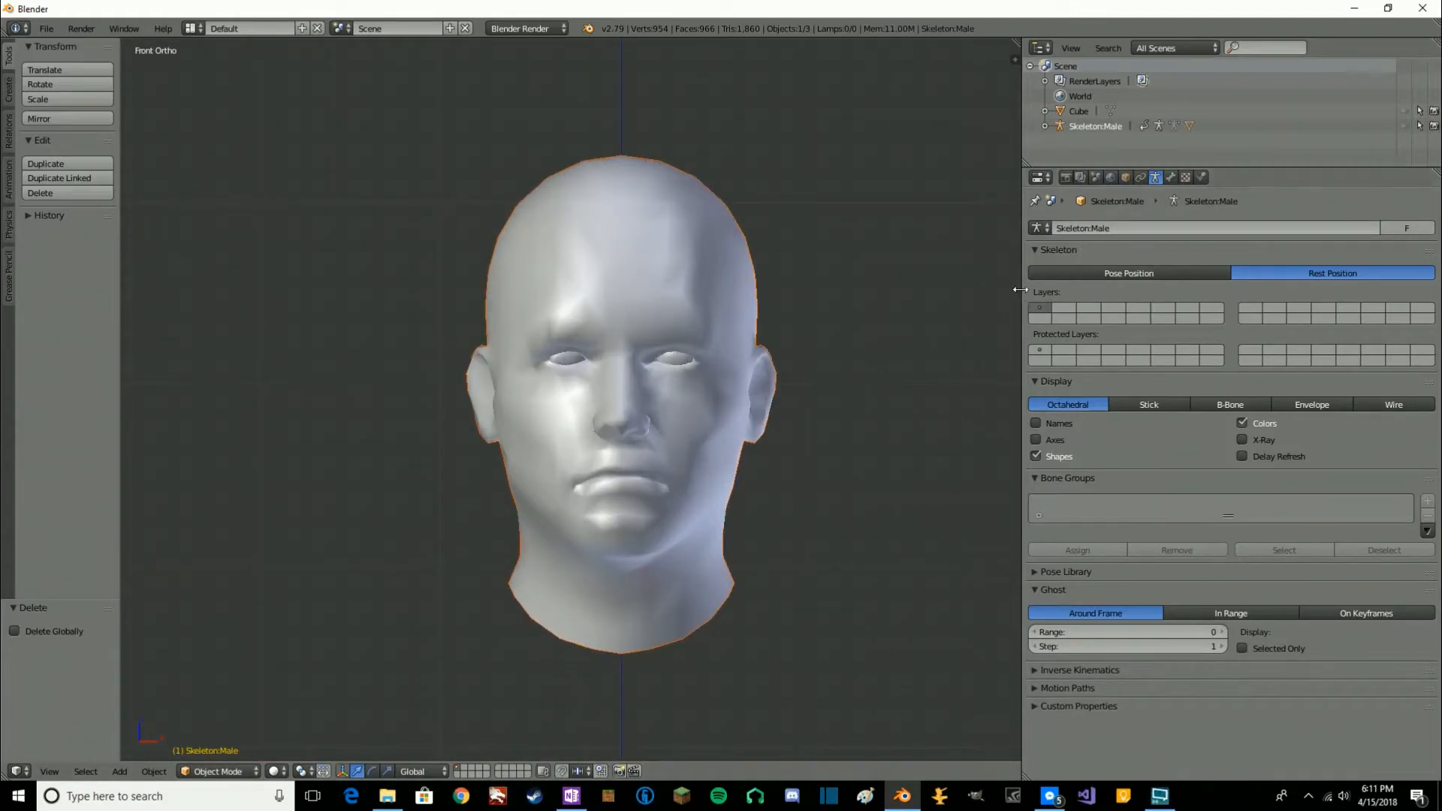
drag(1022, 290, 1427, 338)
Examine the head model from several angles, including the right and front orthographic views.
scroll(899, 440, down, 3)
middle_drag(899, 440, 772, 464)
shift+middle_drag(1049, 396, 756, 509)
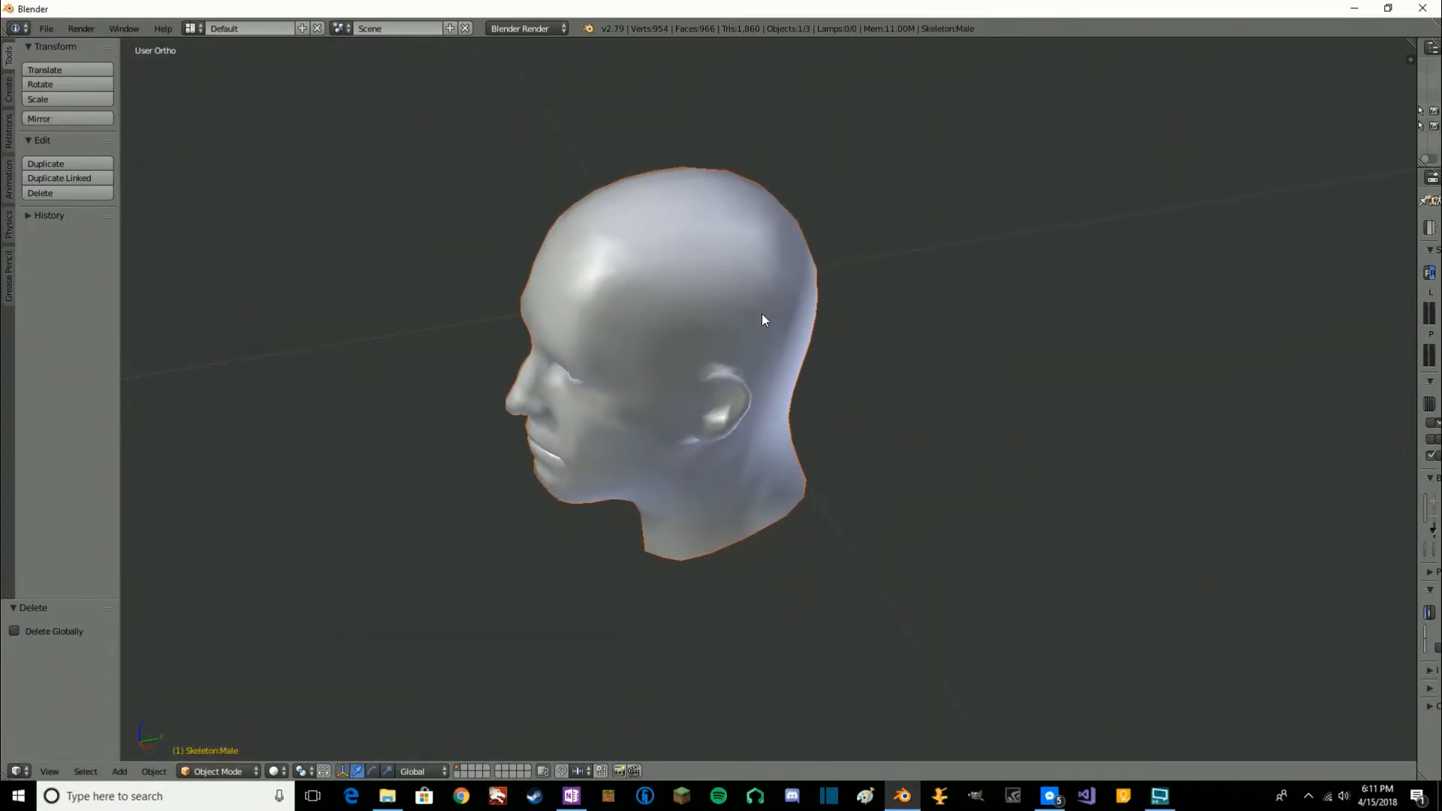
middle_drag(763, 305, 691, 404)
scroll(690, 399, up, 2)
shift+middle_drag(750, 472, 900, 421)
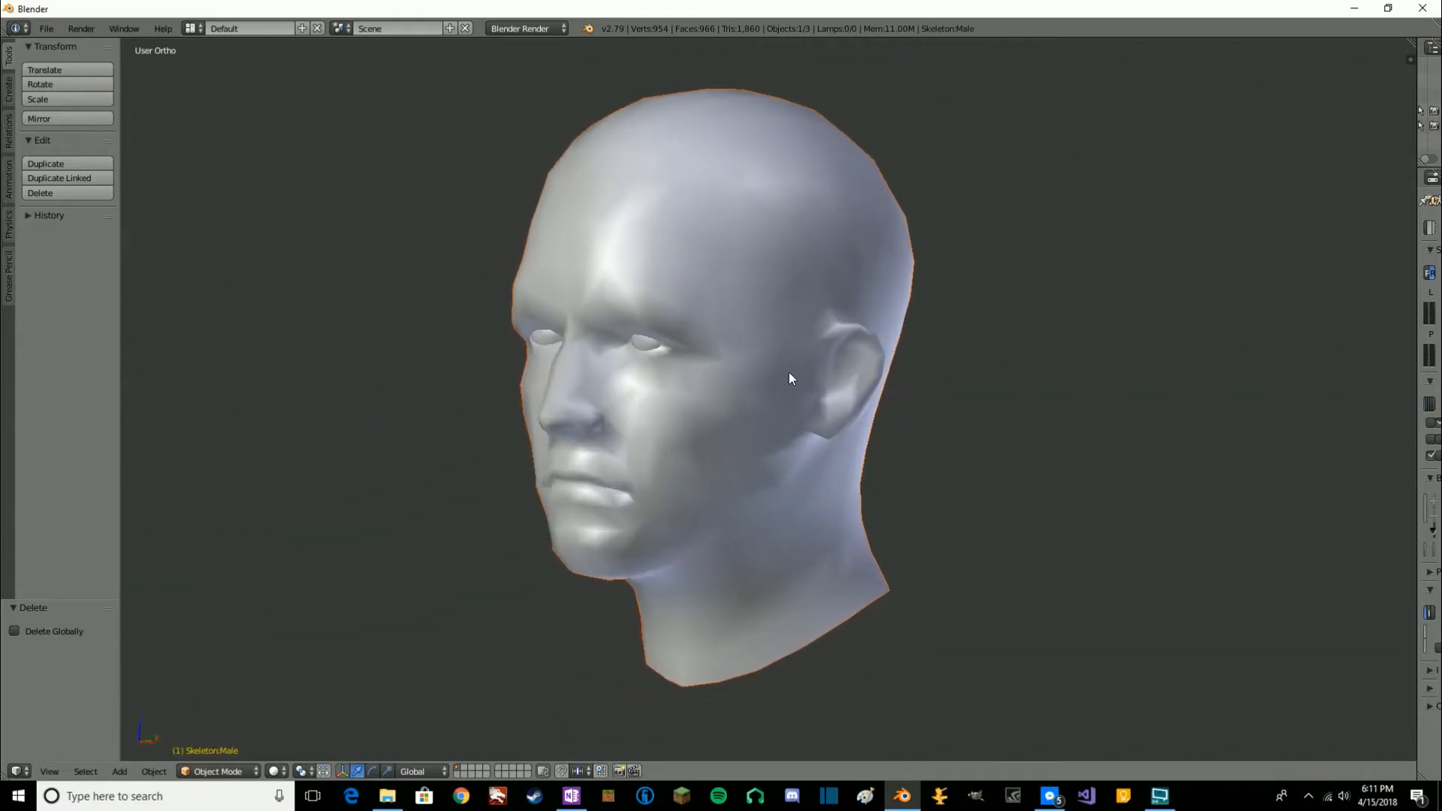
middle_drag(868, 368, 700, 382)
middle_drag(879, 209, 619, 328)
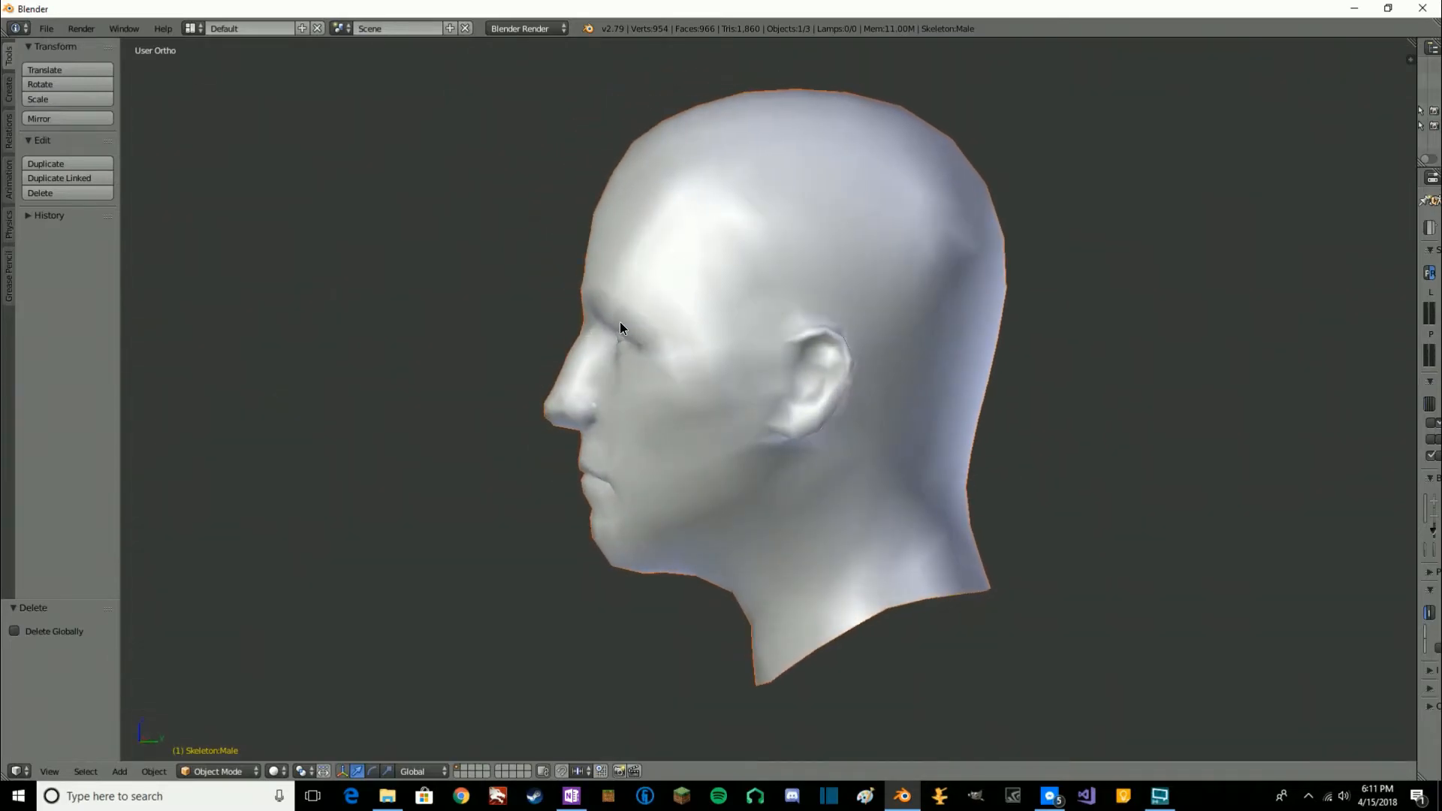
key(KP_3)
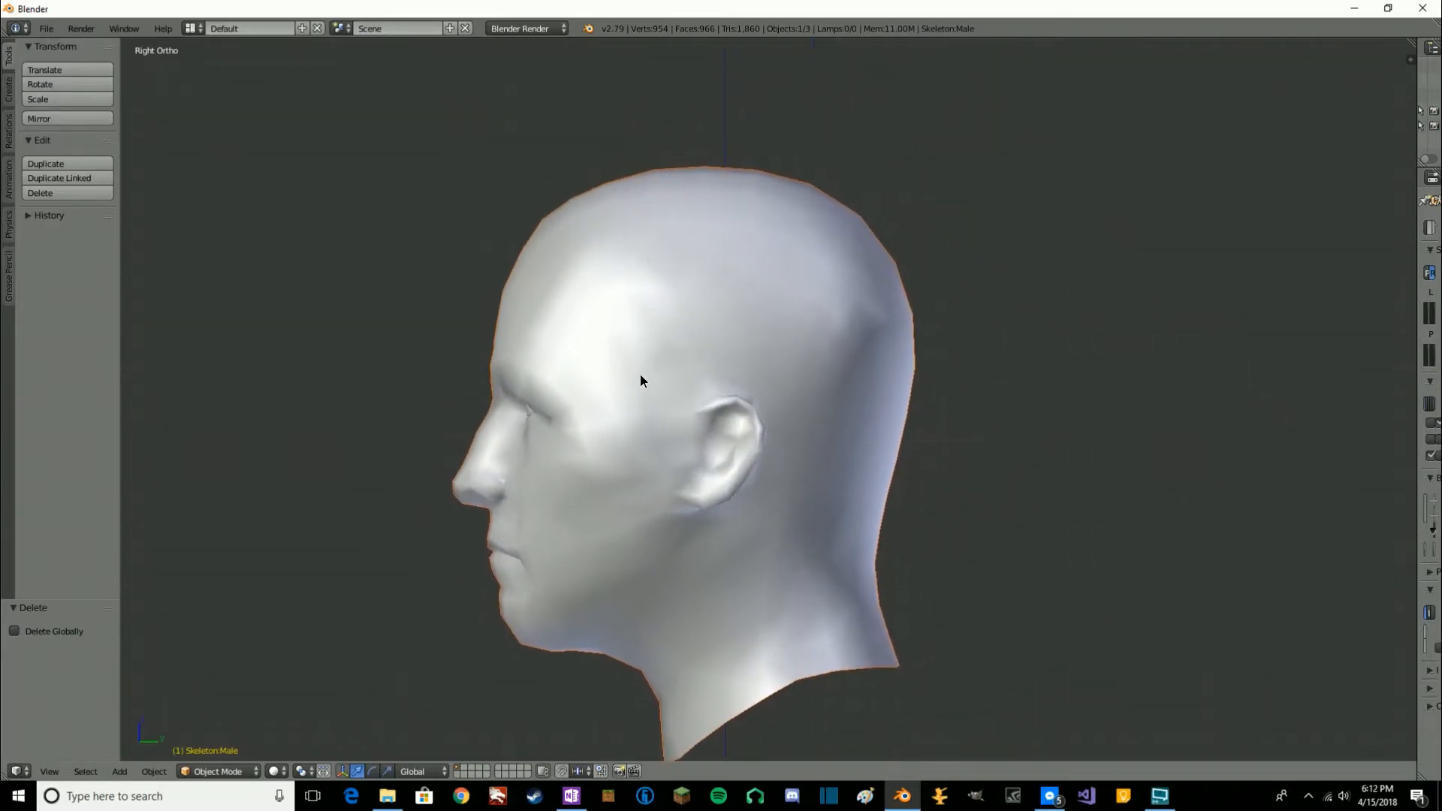
shift+middle_drag(521, 376, 551, 296)
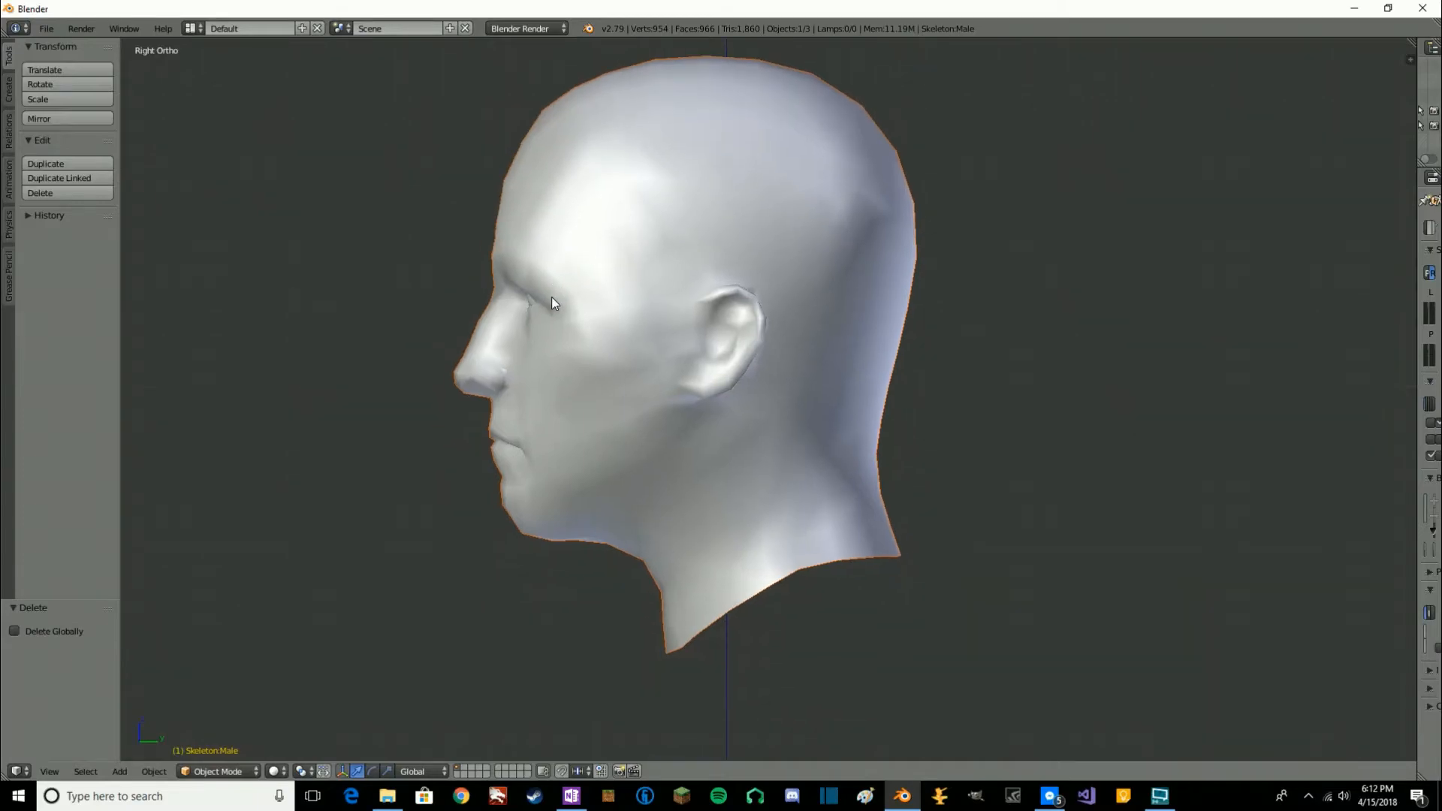
key(KP_1)
Deselect everything, then widen the Outliner again and turn the cube's viewport visibility back on.
key(a)
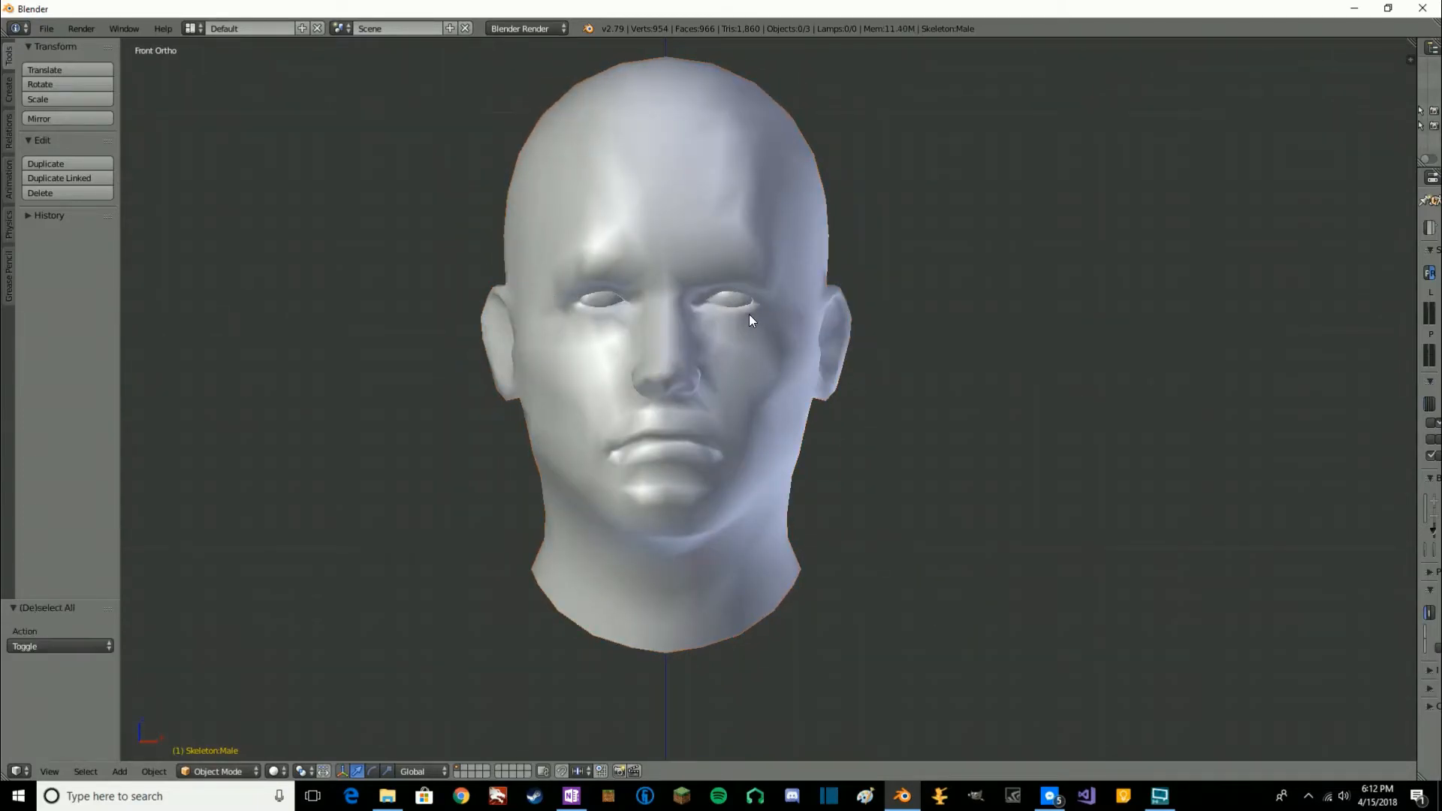
scroll(934, 430, down, 4)
scroll(956, 450, up, 1)
scroll(1081, 372, down, 4)
shift+middle_drag(1005, 505, 1074, 347)
drag(1417, 214, 1082, 215)
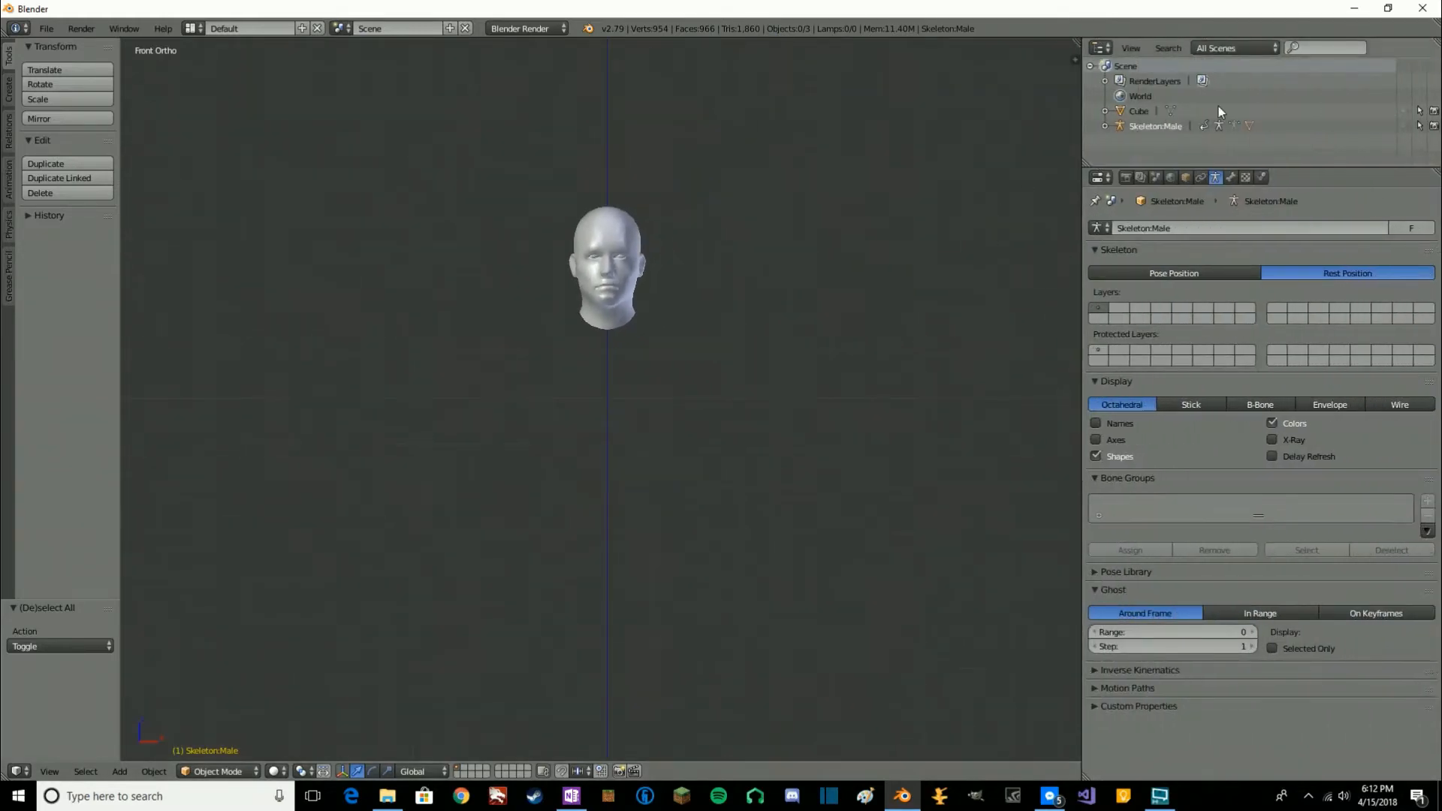
click(1404, 111)
Display the tools for adding primitives and compare the cube with the head from an angle and from the front.
scroll(655, 583, down, 5)
shift+middle_drag(655, 582, 697, 281)
scroll(696, 282, down, 1)
shift+middle_drag(777, 329, 781, 398)
scroll(784, 387, up, 2)
scroll(790, 390, down, 1)
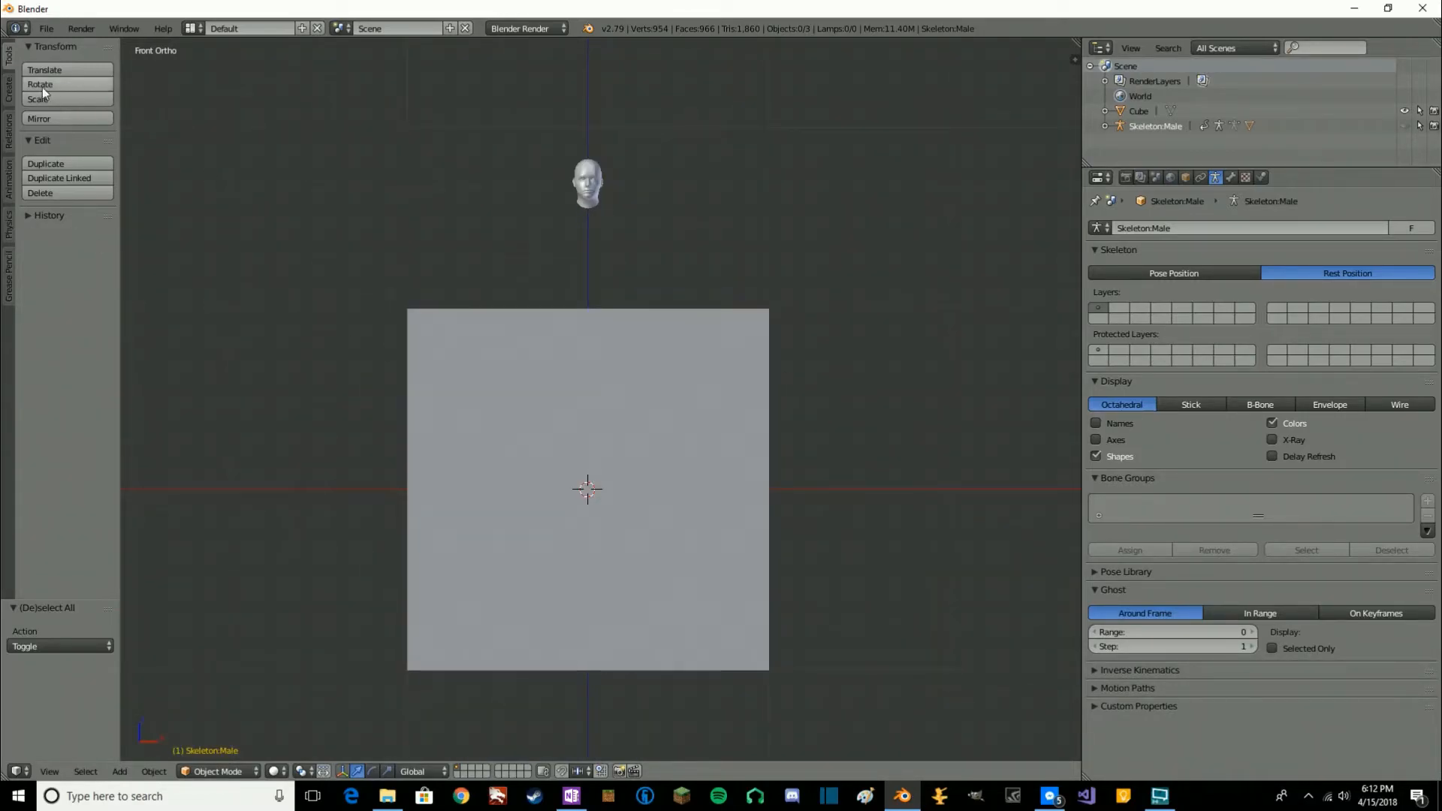
click(8, 90)
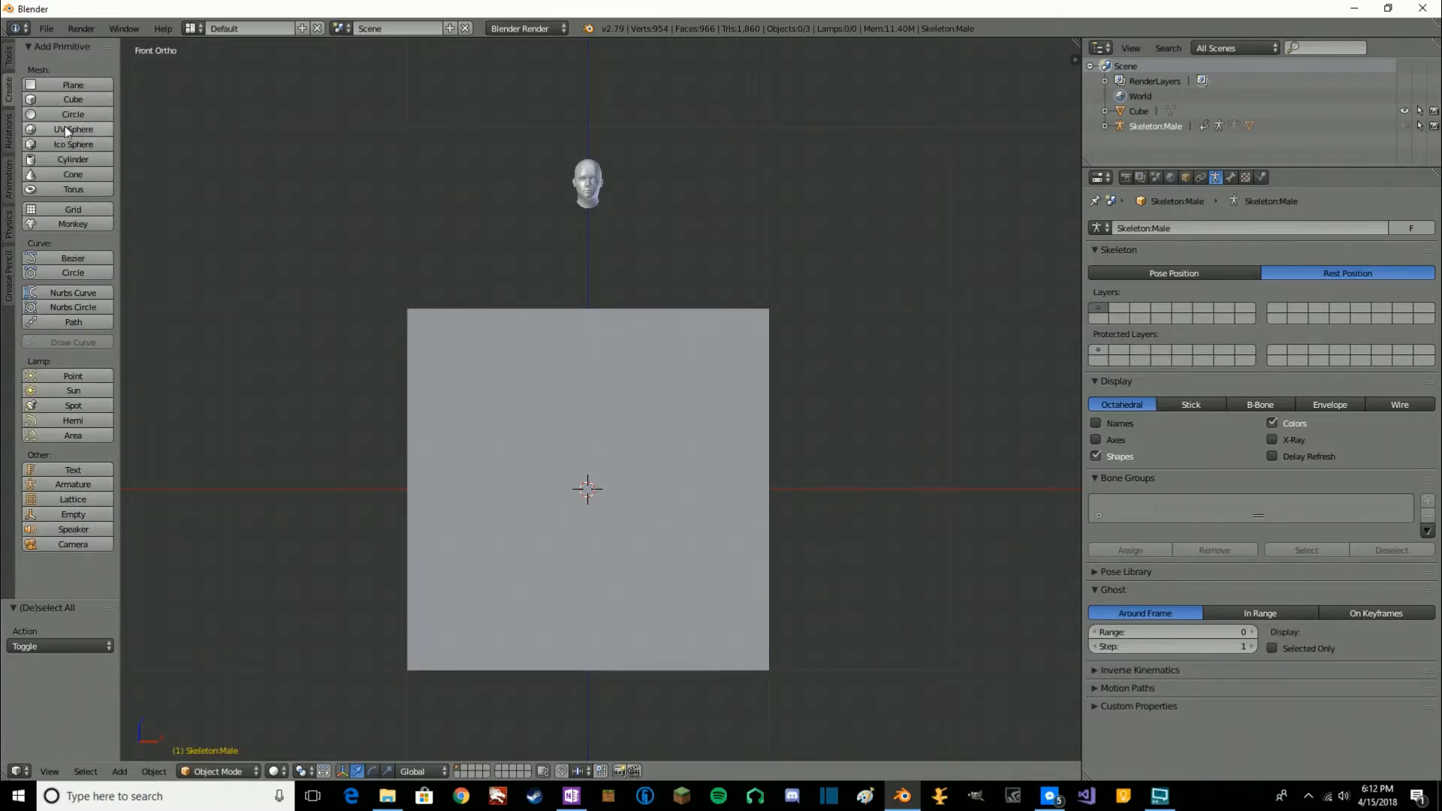
shift+middle_drag(594, 412, 724, 354)
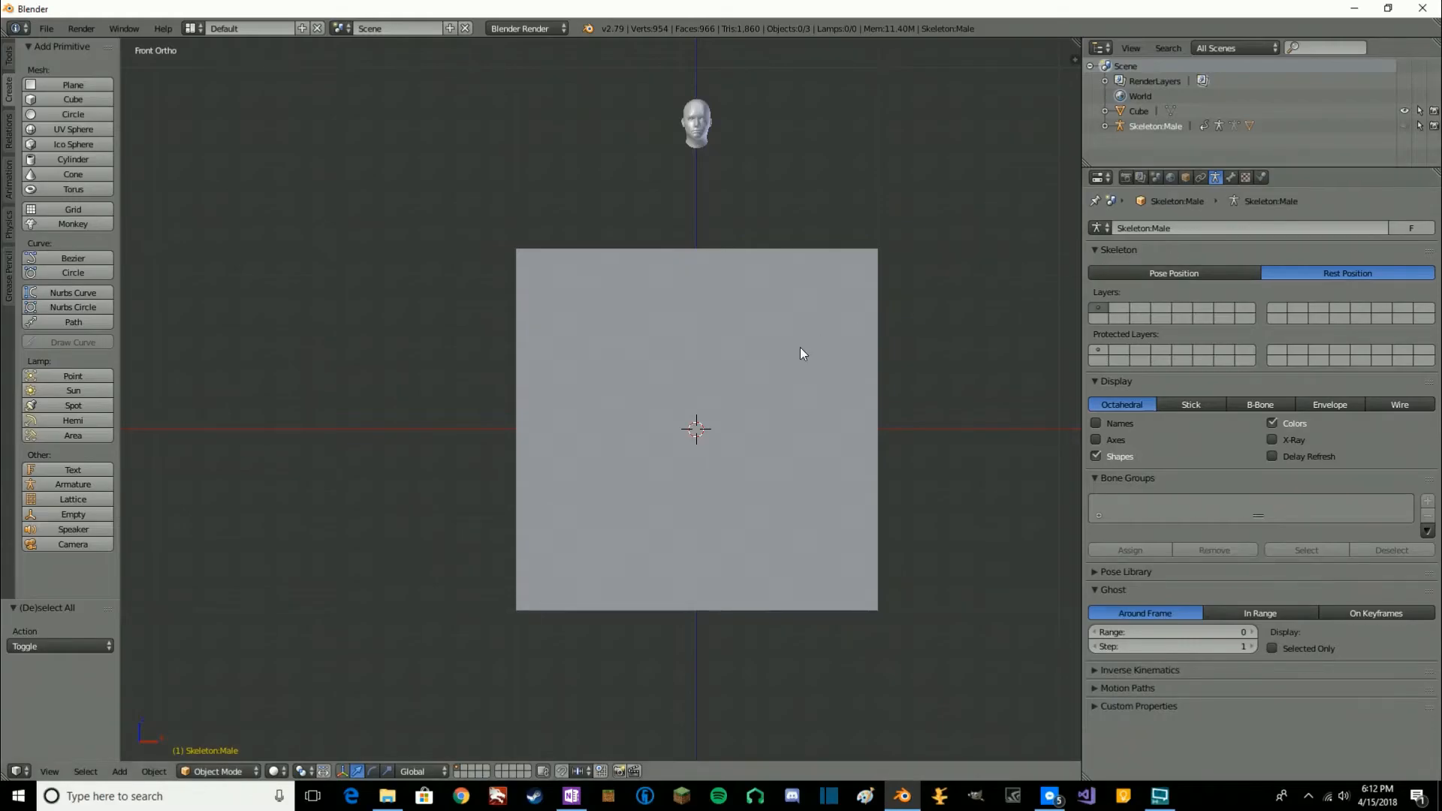
middle_drag(881, 344, 738, 425)
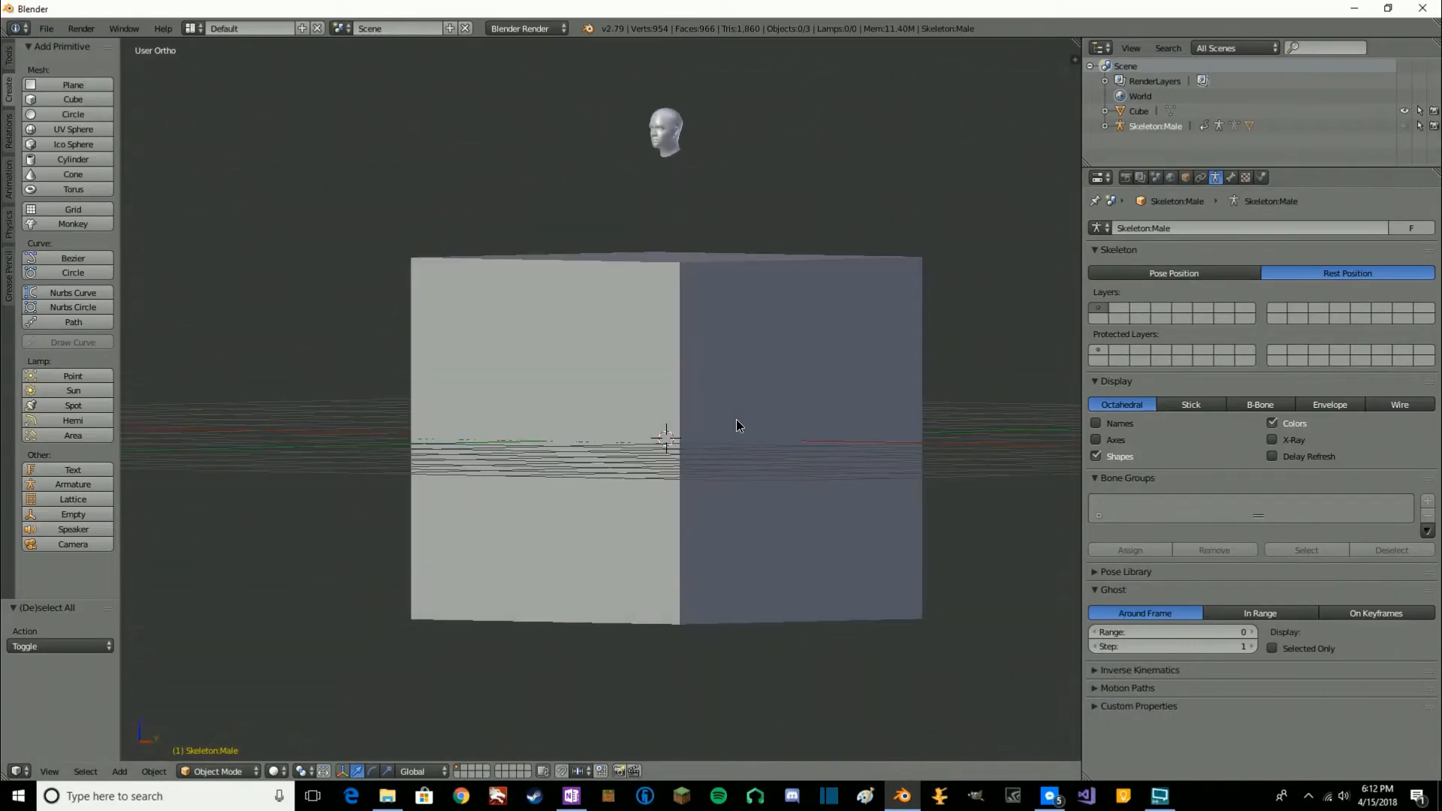
key(KP_1)
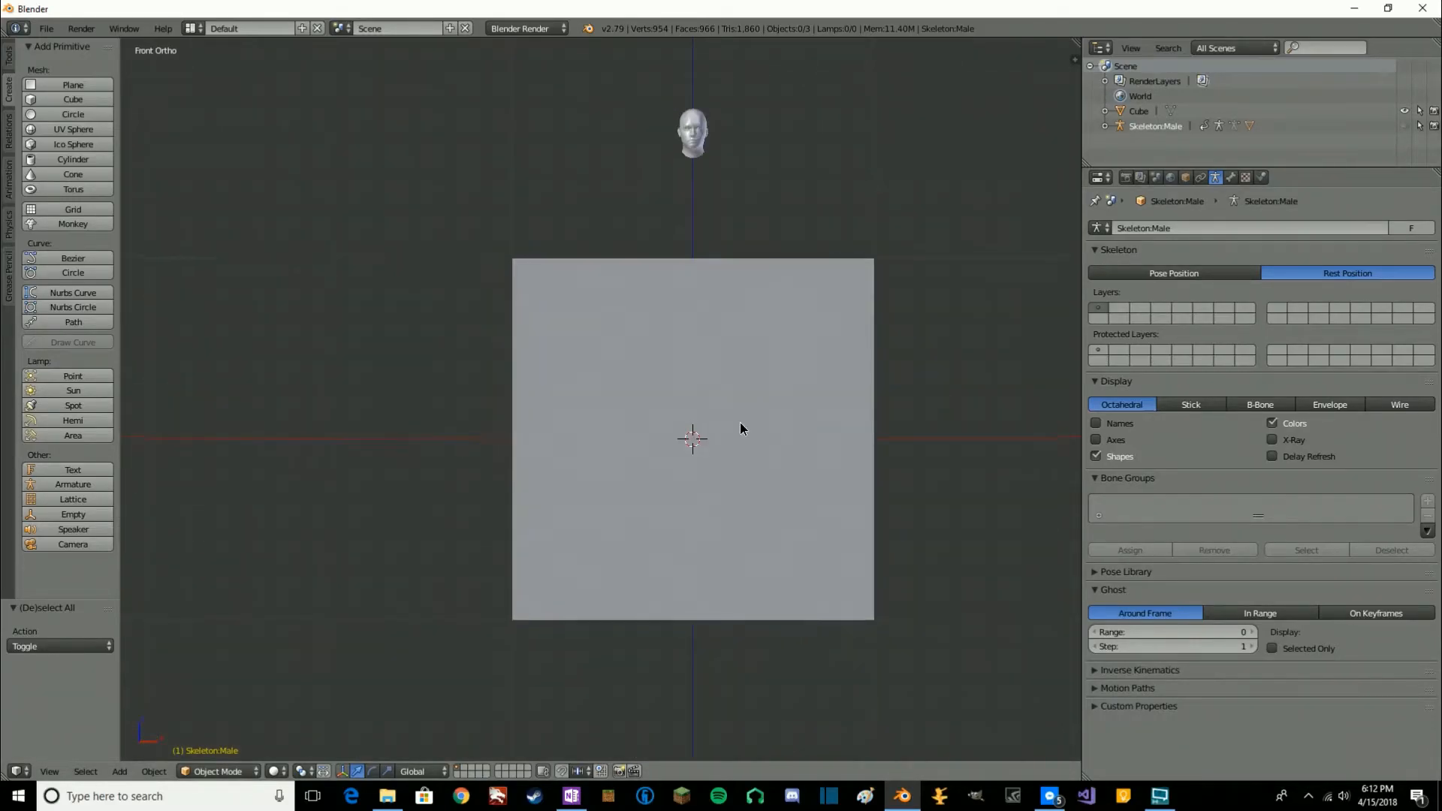
Select the cube and add a Subdivision Surface modifier to it.
key(KP_Decimal)
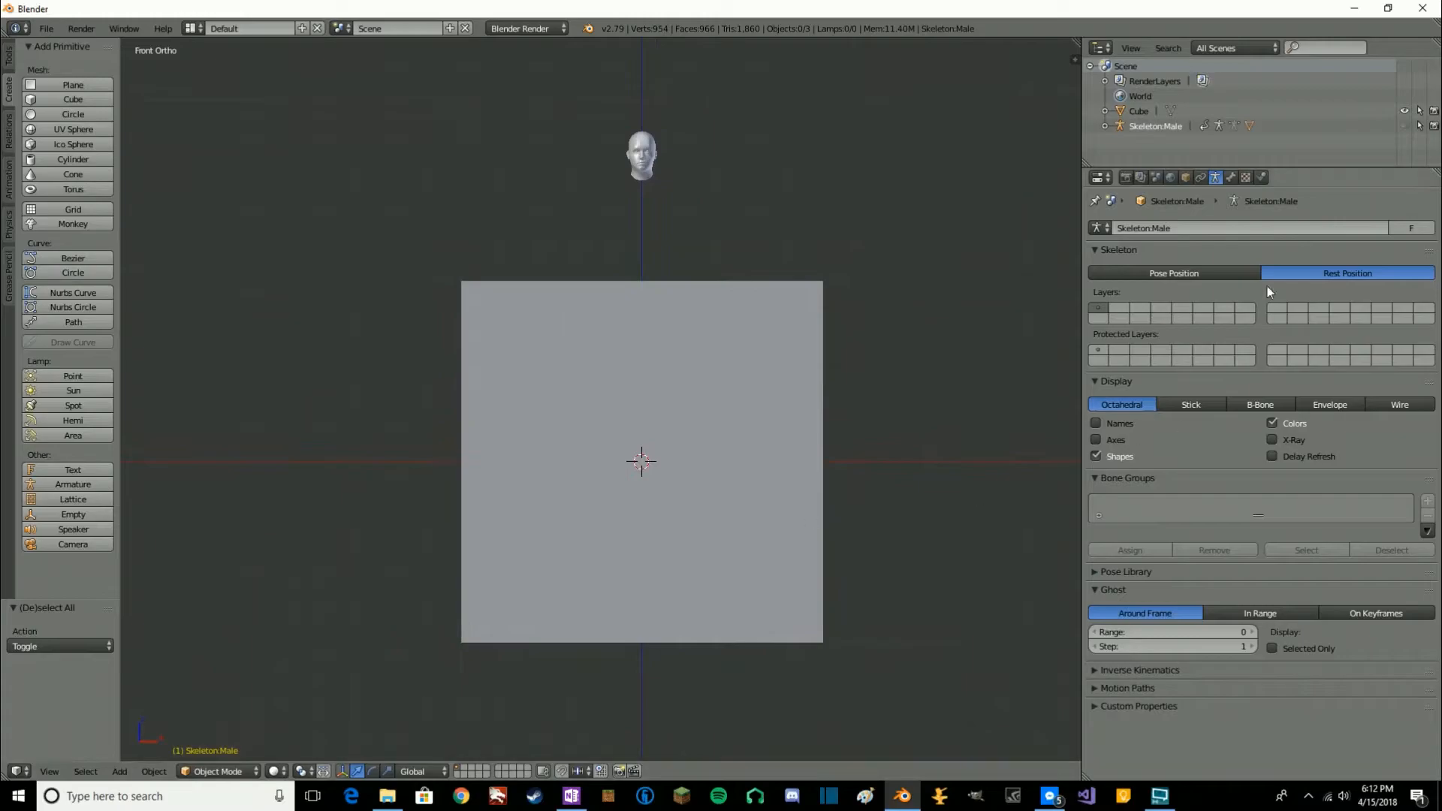
click(1201, 179)
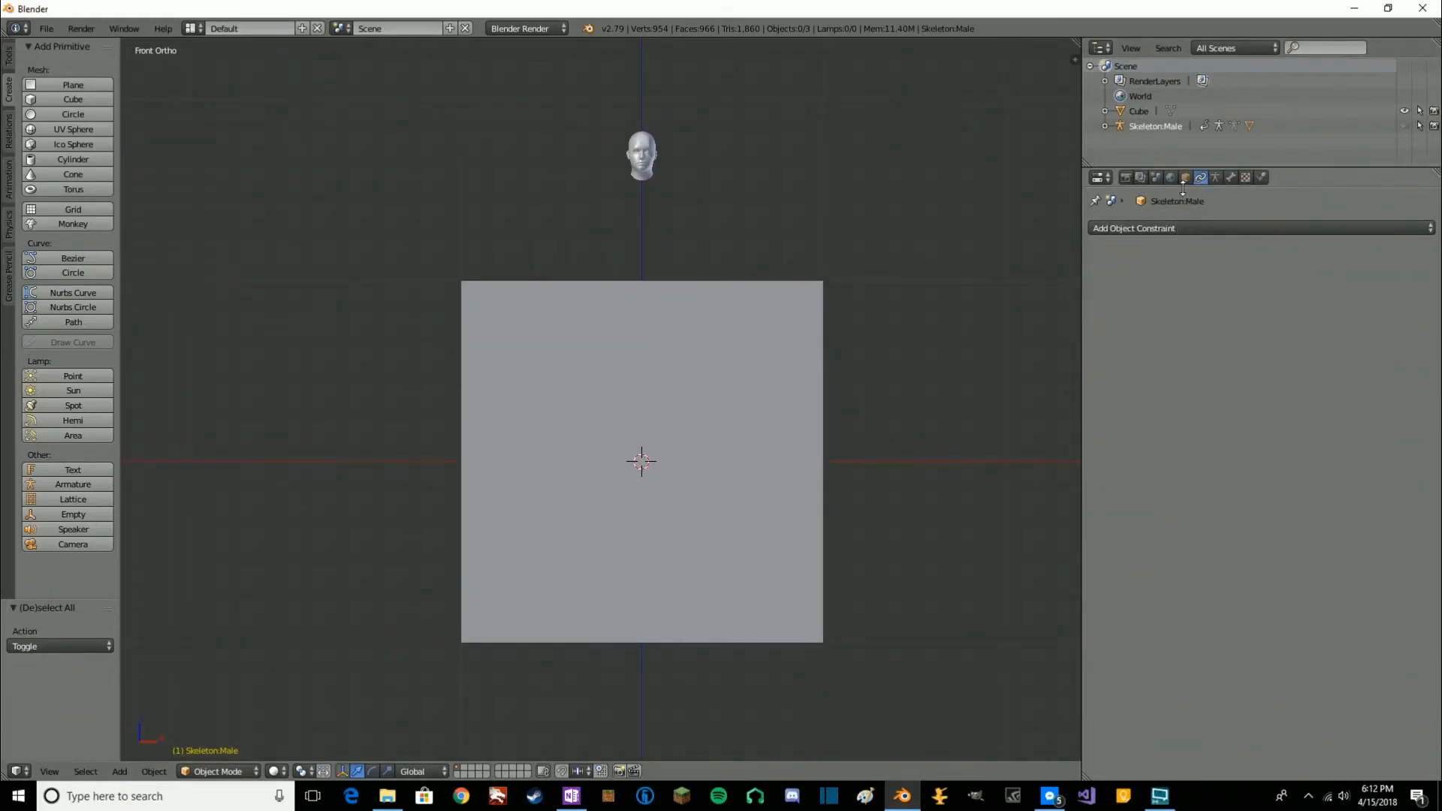
right_drag(633, 436, 653, 425)
right_click(656, 428)
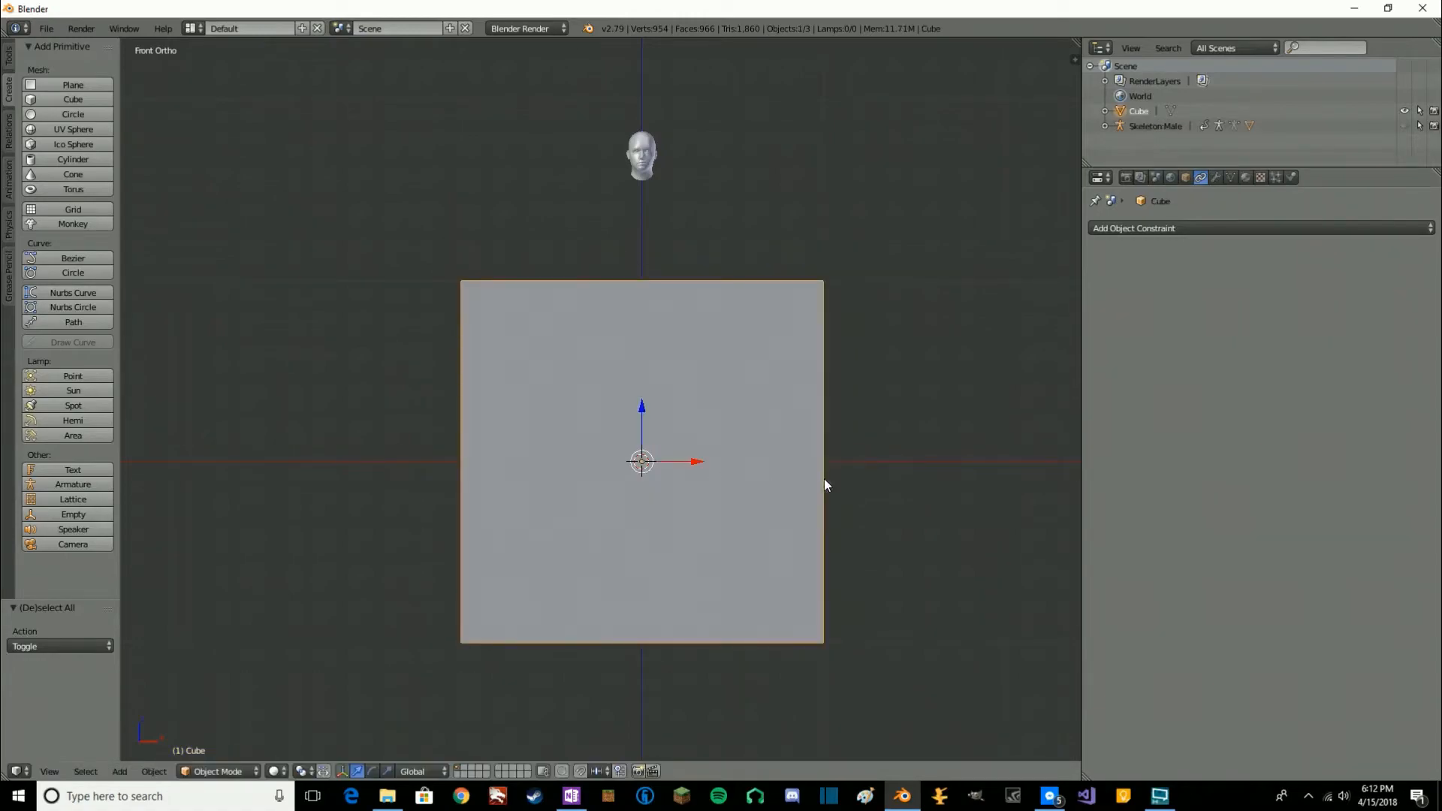
click(1217, 179)
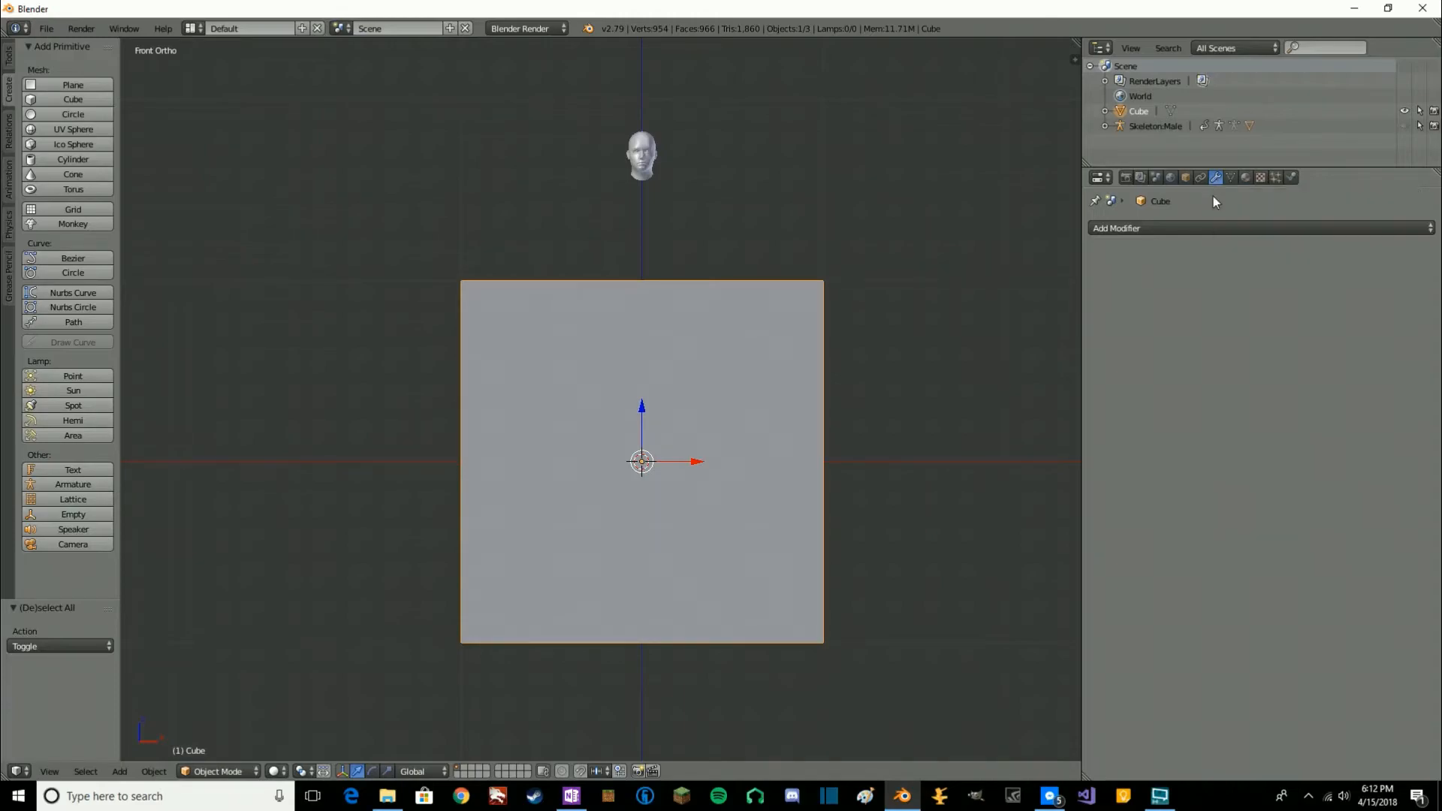
click(1131, 228)
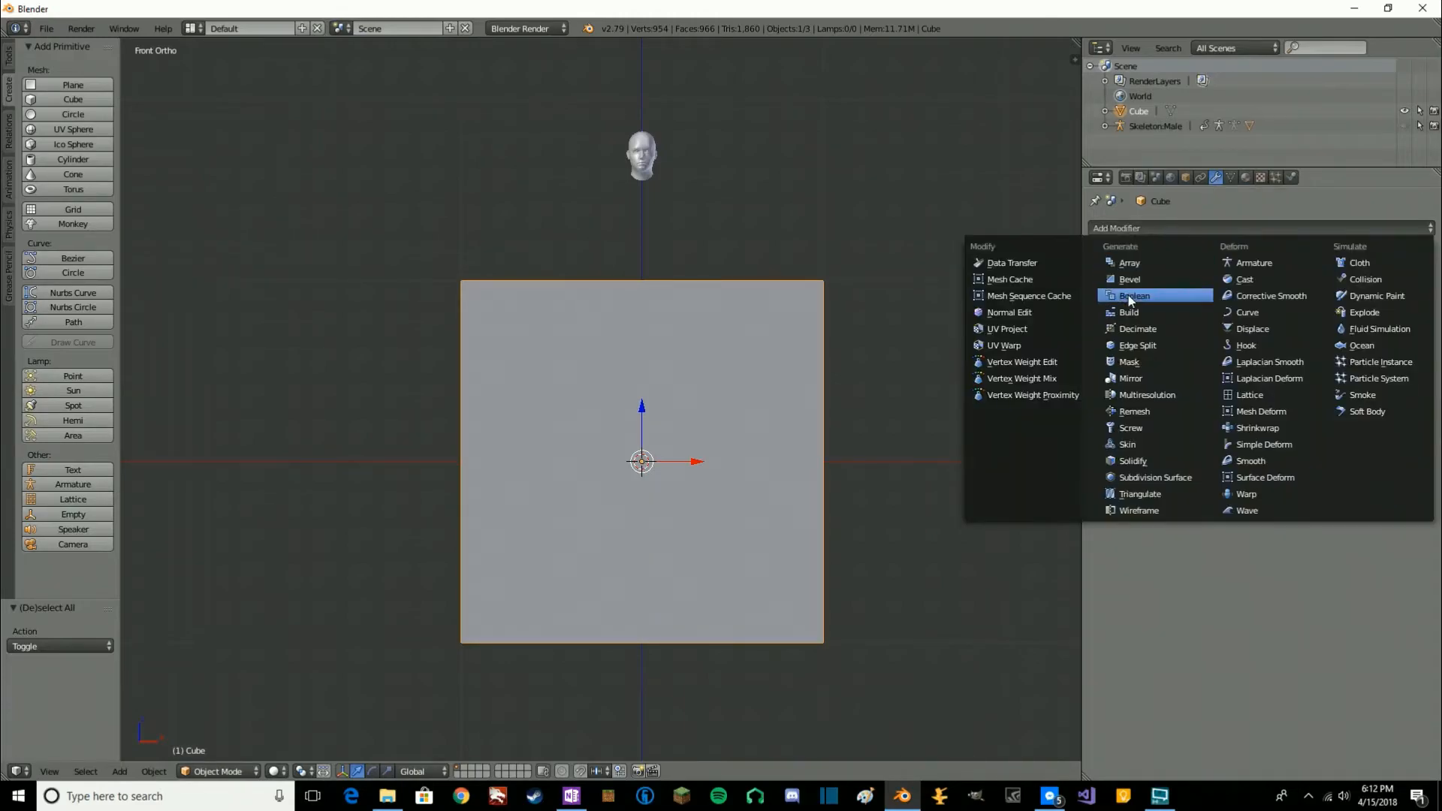
click(1155, 477)
Examine the subdivided cube from several angles and from the front, comparing its smoothed form with the original cage in Edit Mode.
middle_drag(878, 398, 690, 322)
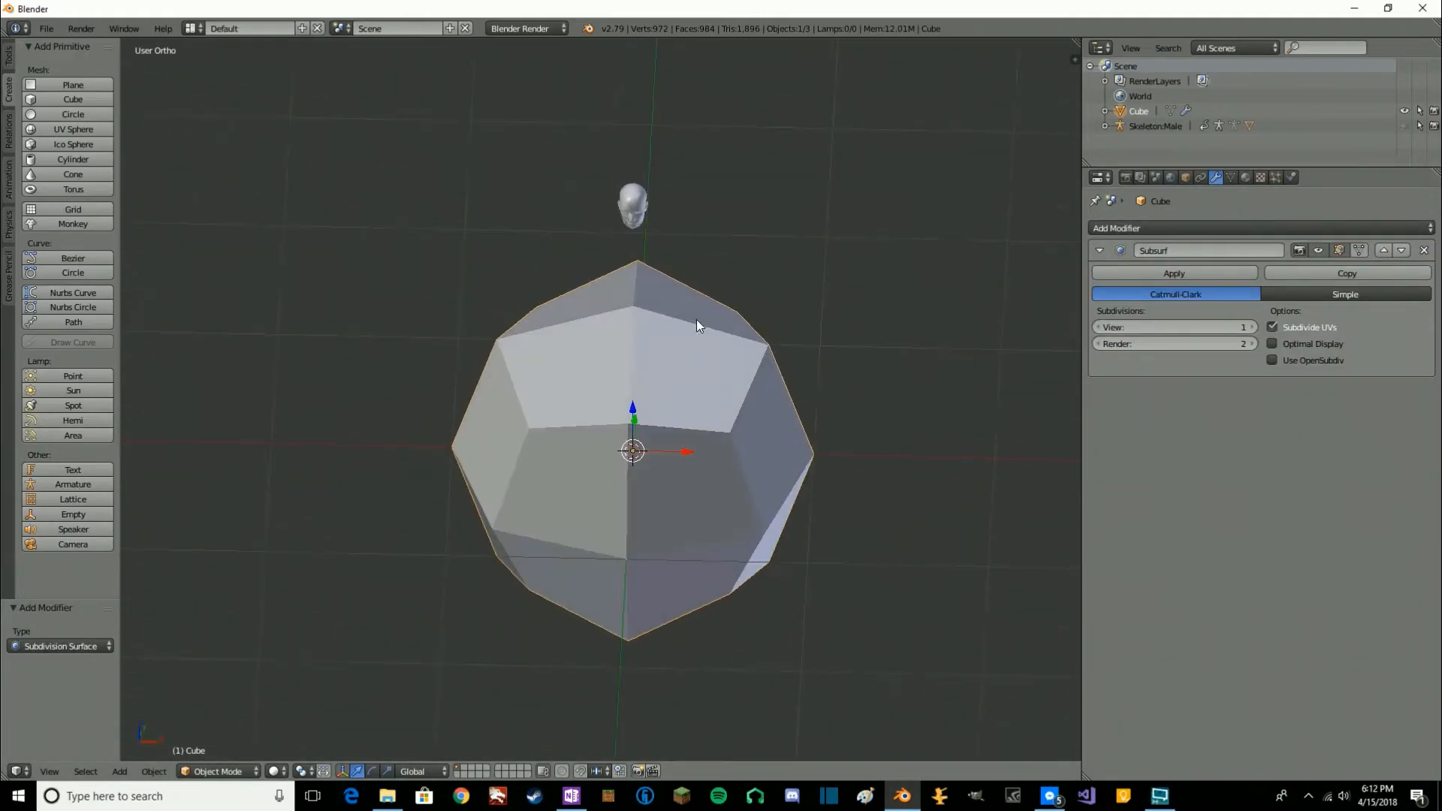
middle_drag(795, 503, 804, 395)
key(Tab)
key(Tab)
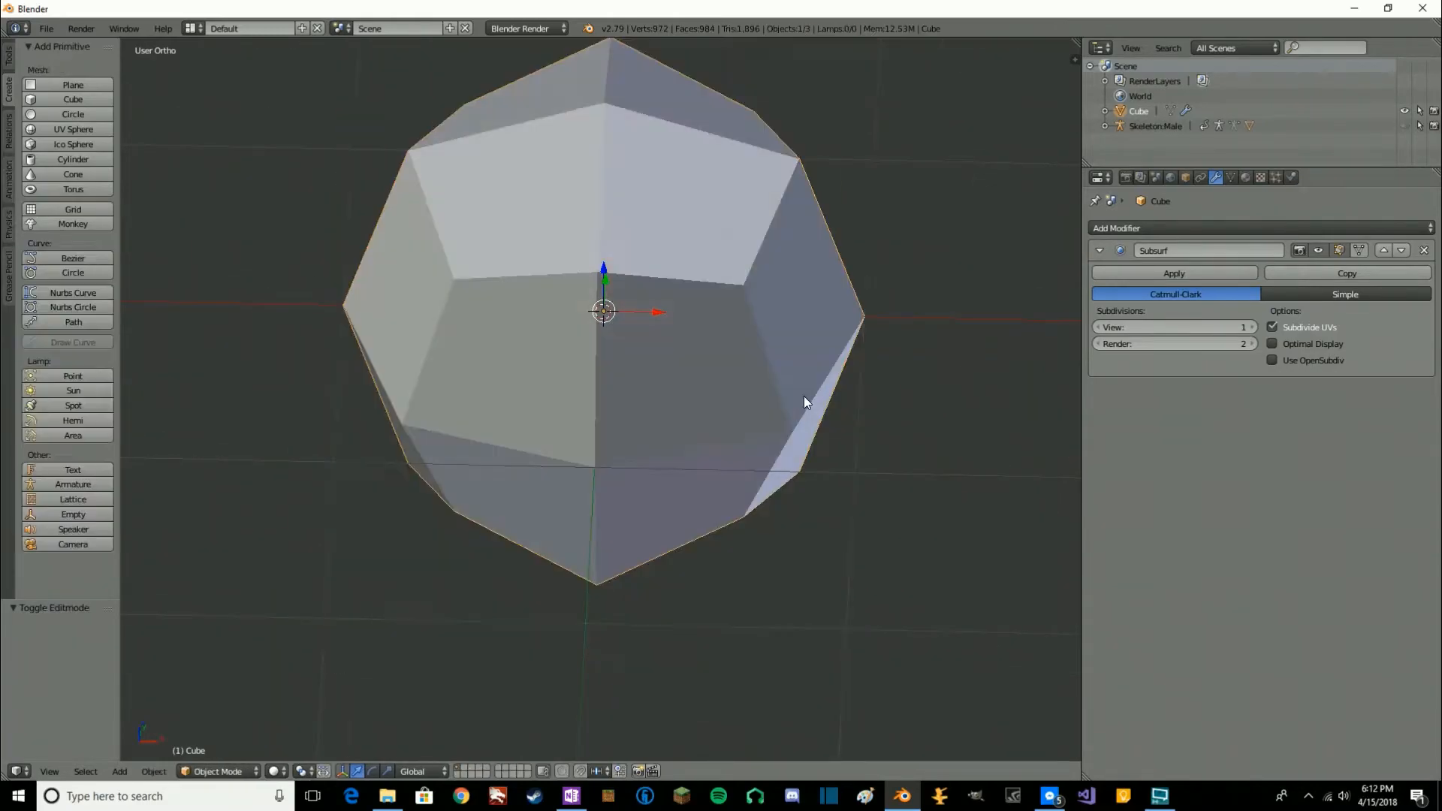
key(Tab)
middle_drag(905, 450, 800, 435)
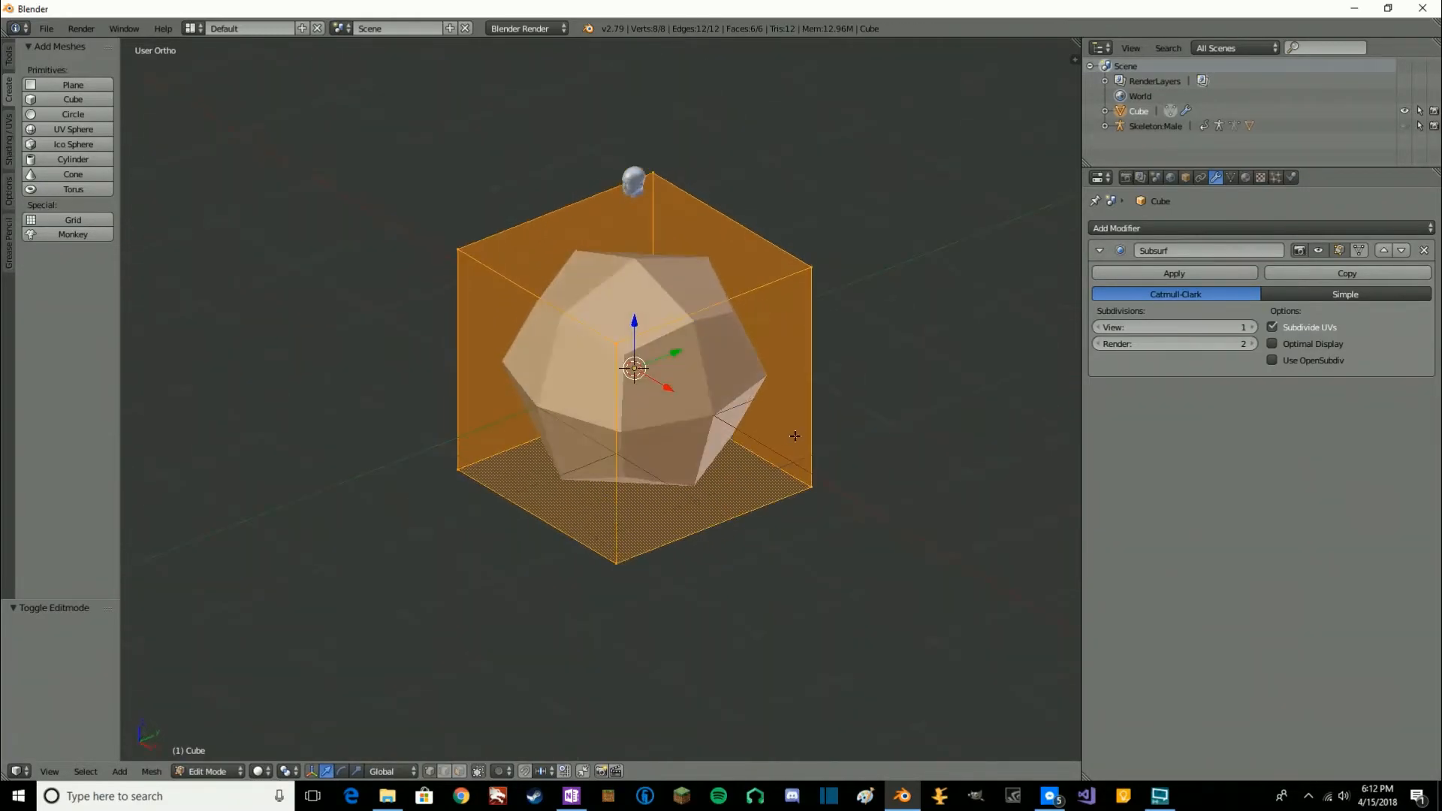
key(Tab)
middle_drag(583, 417, 710, 406)
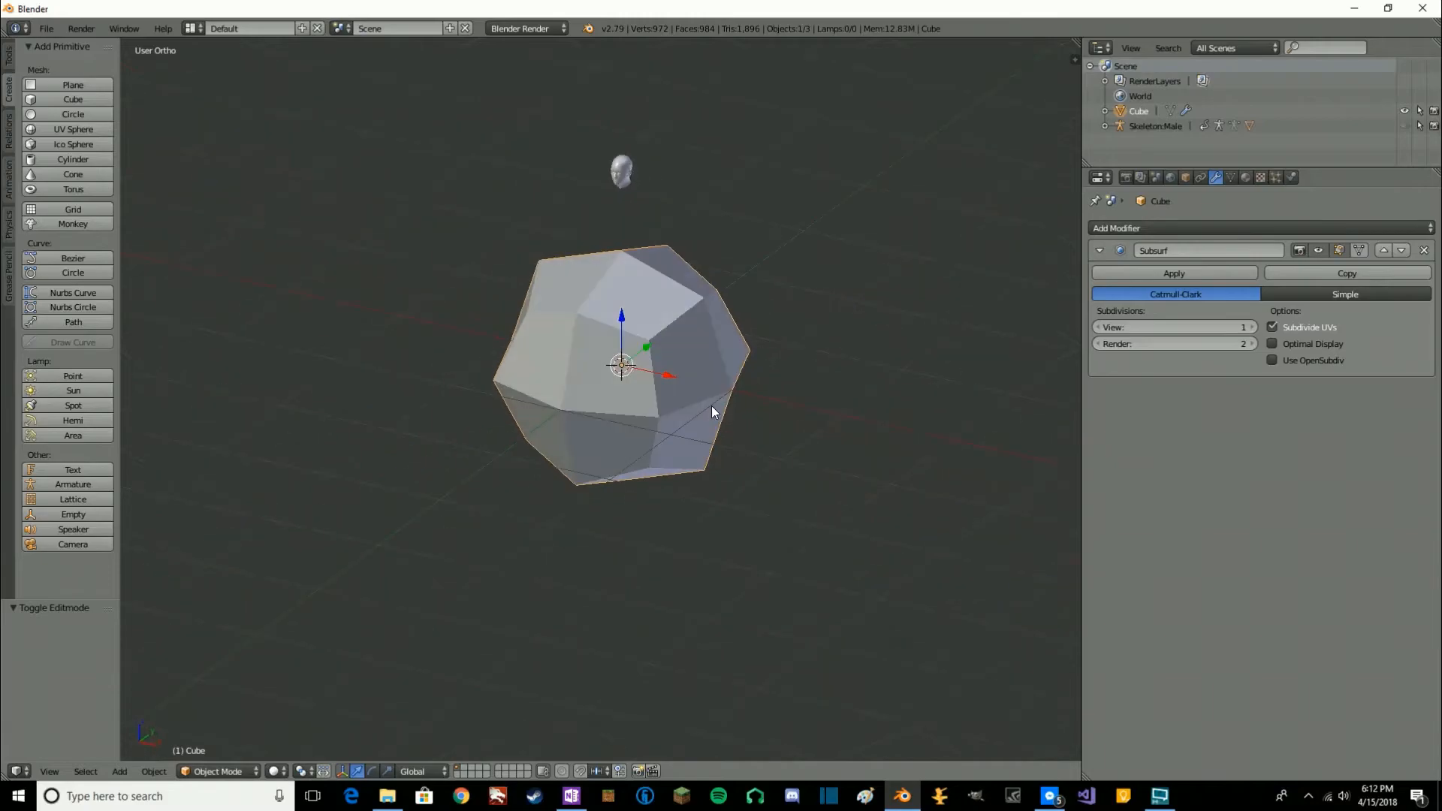
key(KP_1)
scroll(880, 304, up, 5)
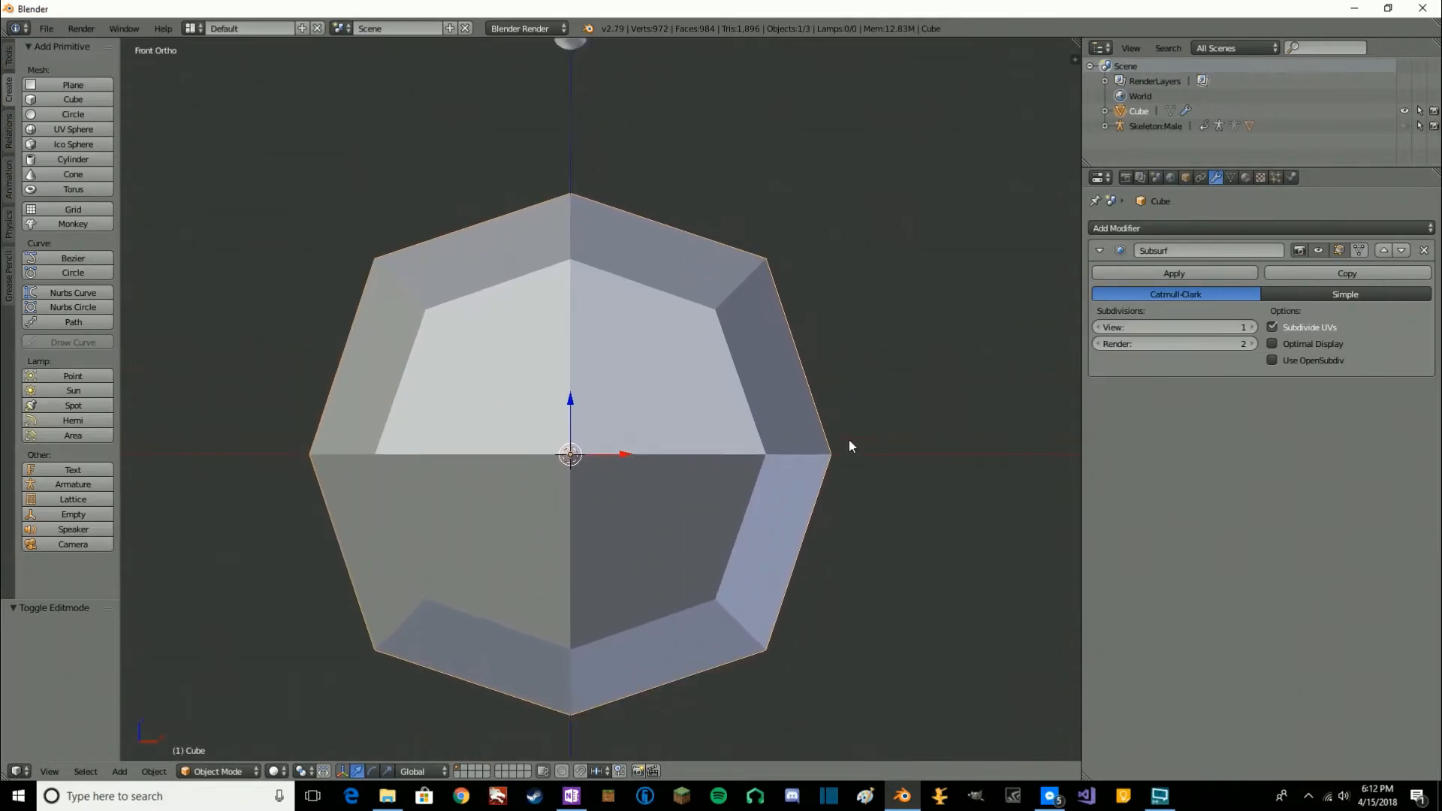
Set the modifier's View subdivisions to 3 and apply the modifier to the cube.
click(1252, 327)
click(1253, 327)
shift+middle_drag(854, 423, 847, 458)
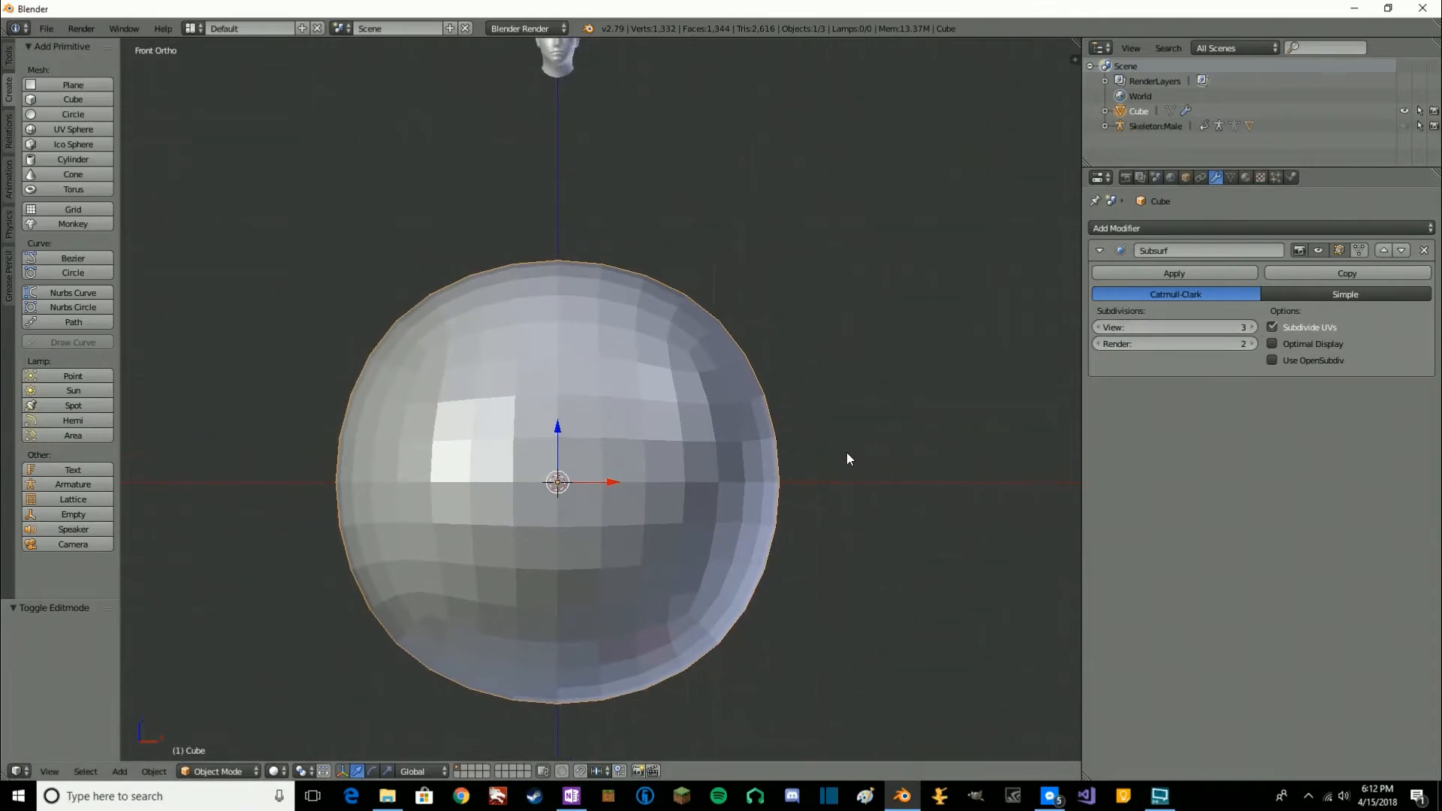
scroll(708, 388, down, 2)
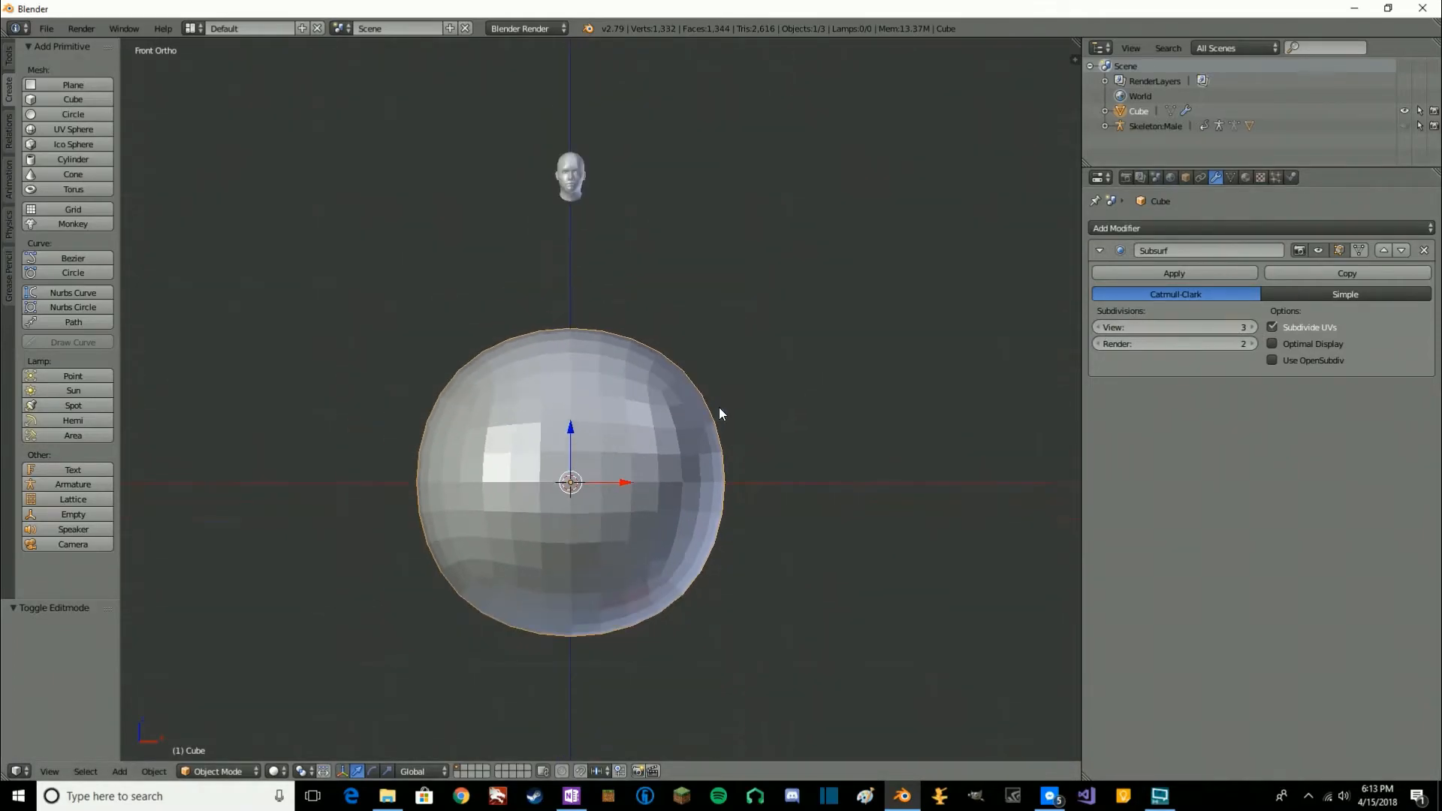
middle_drag(727, 434, 671, 460)
key(KP_1)
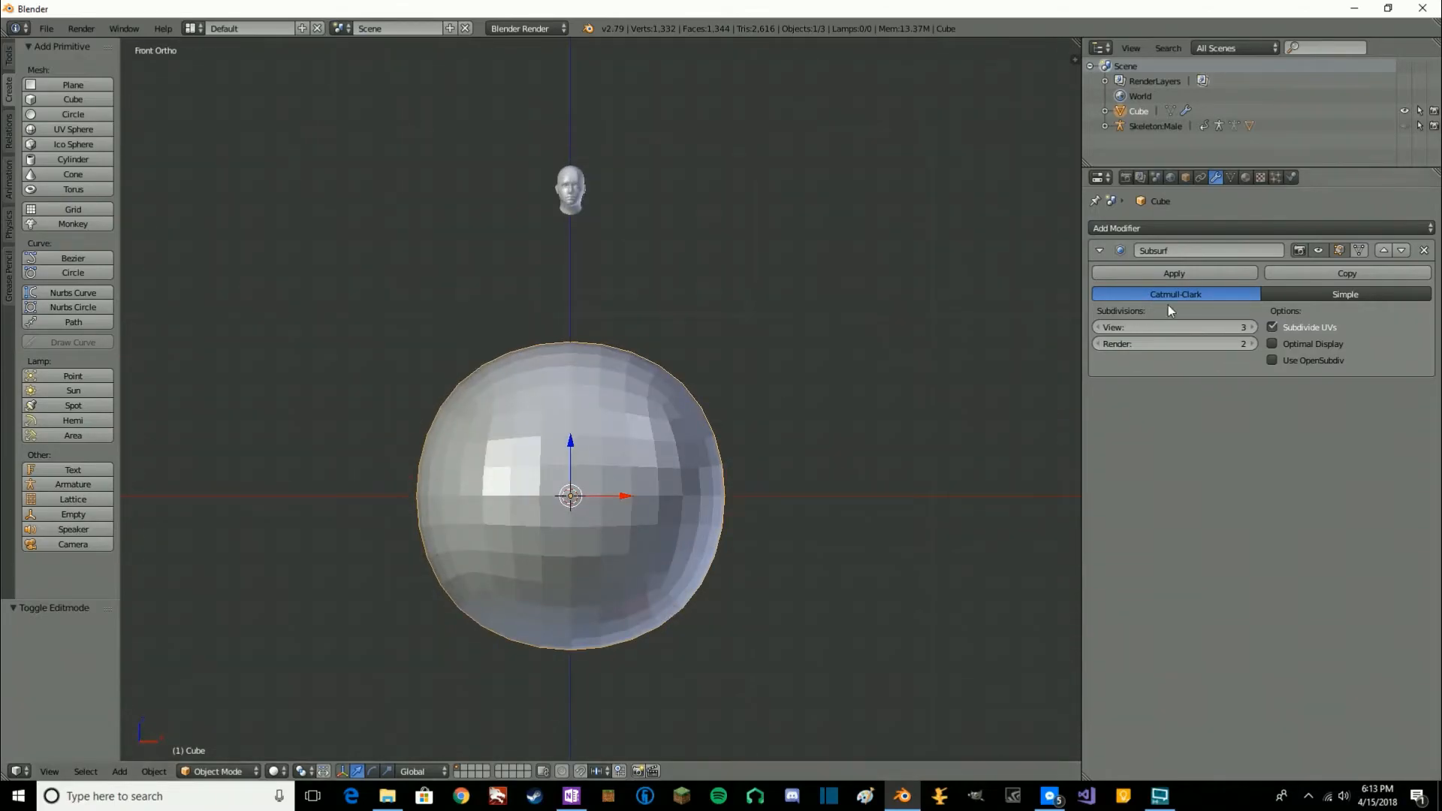
click(1174, 273)
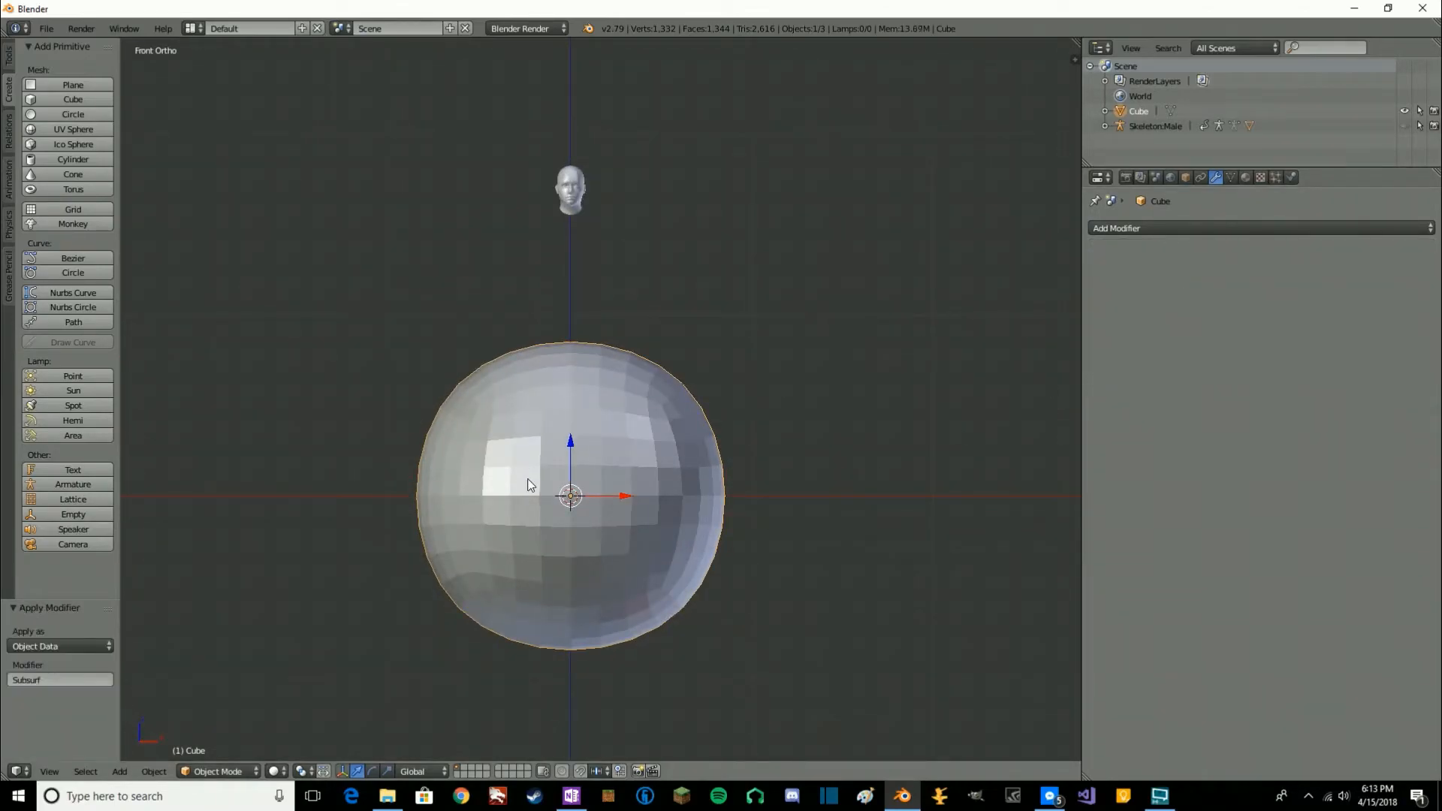
Try to raise the whole rounded cube object to the head along Z in wireframe display.
key(z)
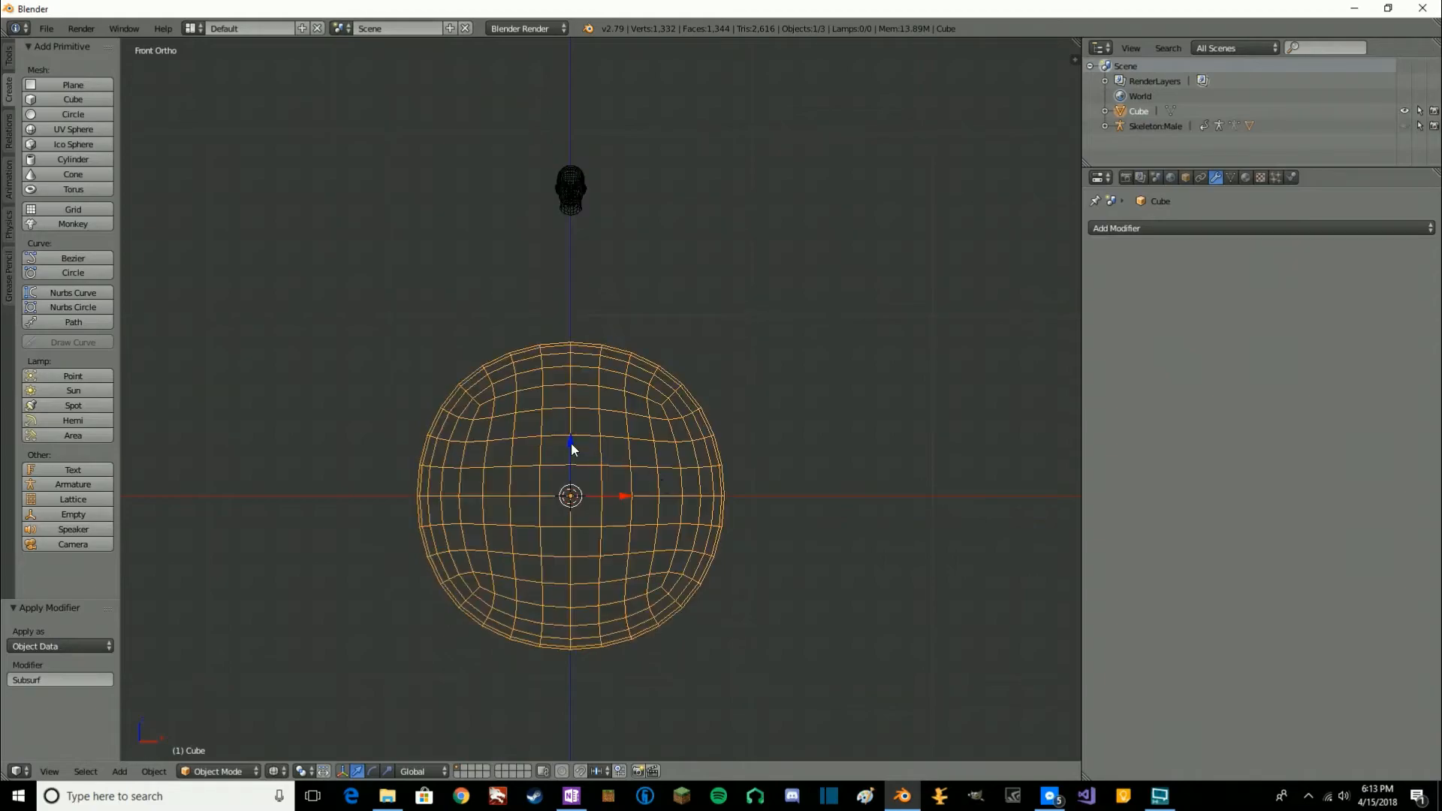
drag(566, 442, 570, 127)
key(ctrl+z)
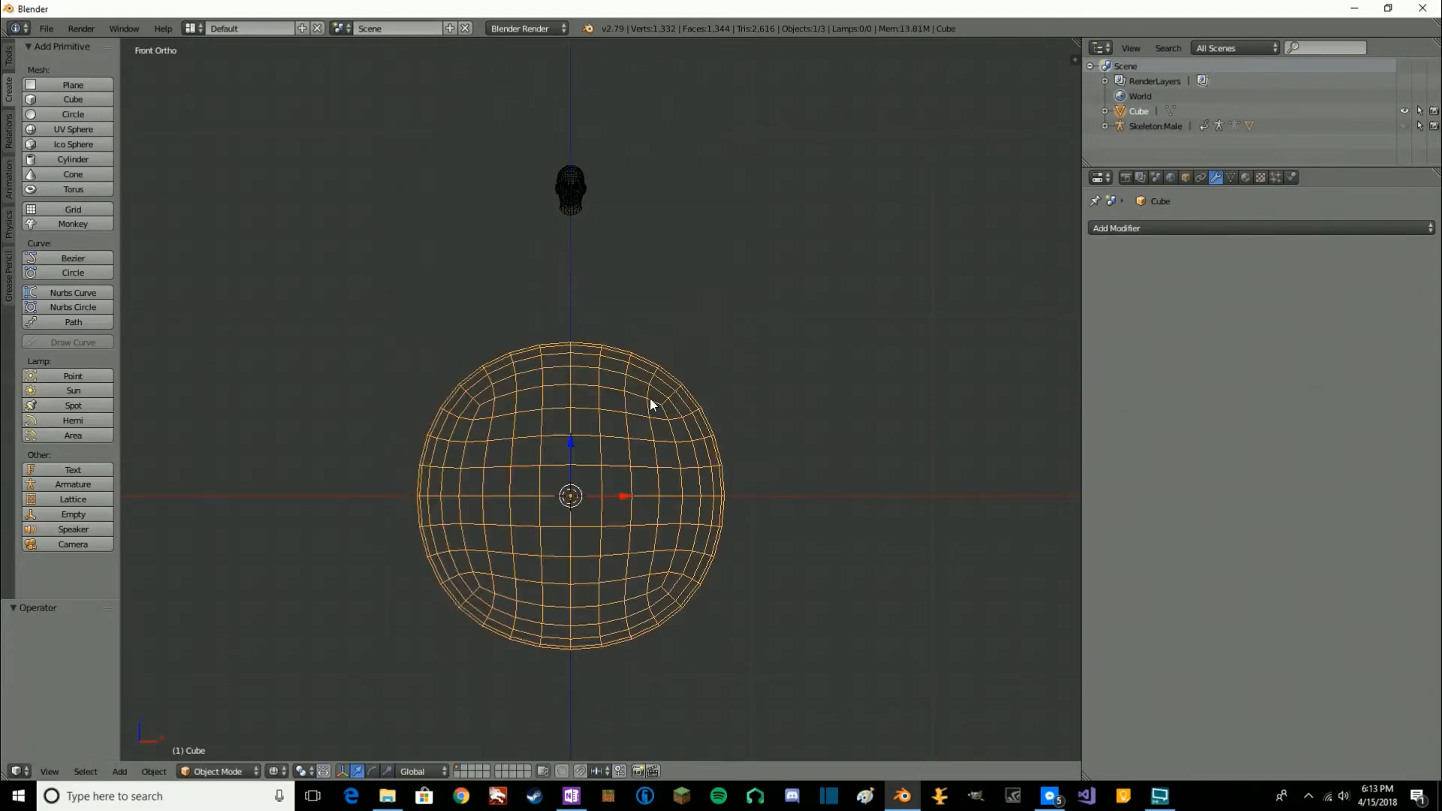
key(Tab)
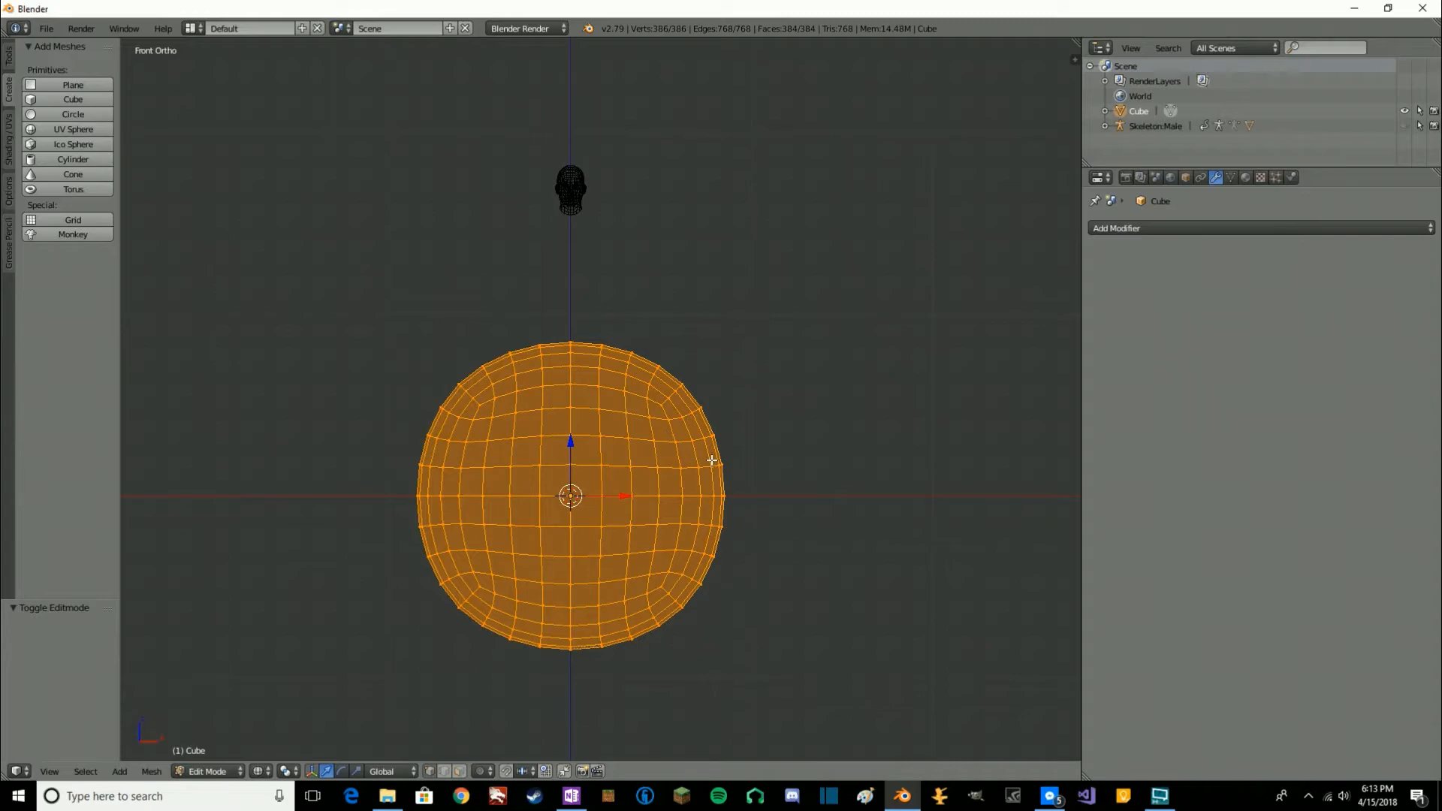
key(z)
key(Tab)
key(a)
shift+middle_drag(823, 414, 876, 321)
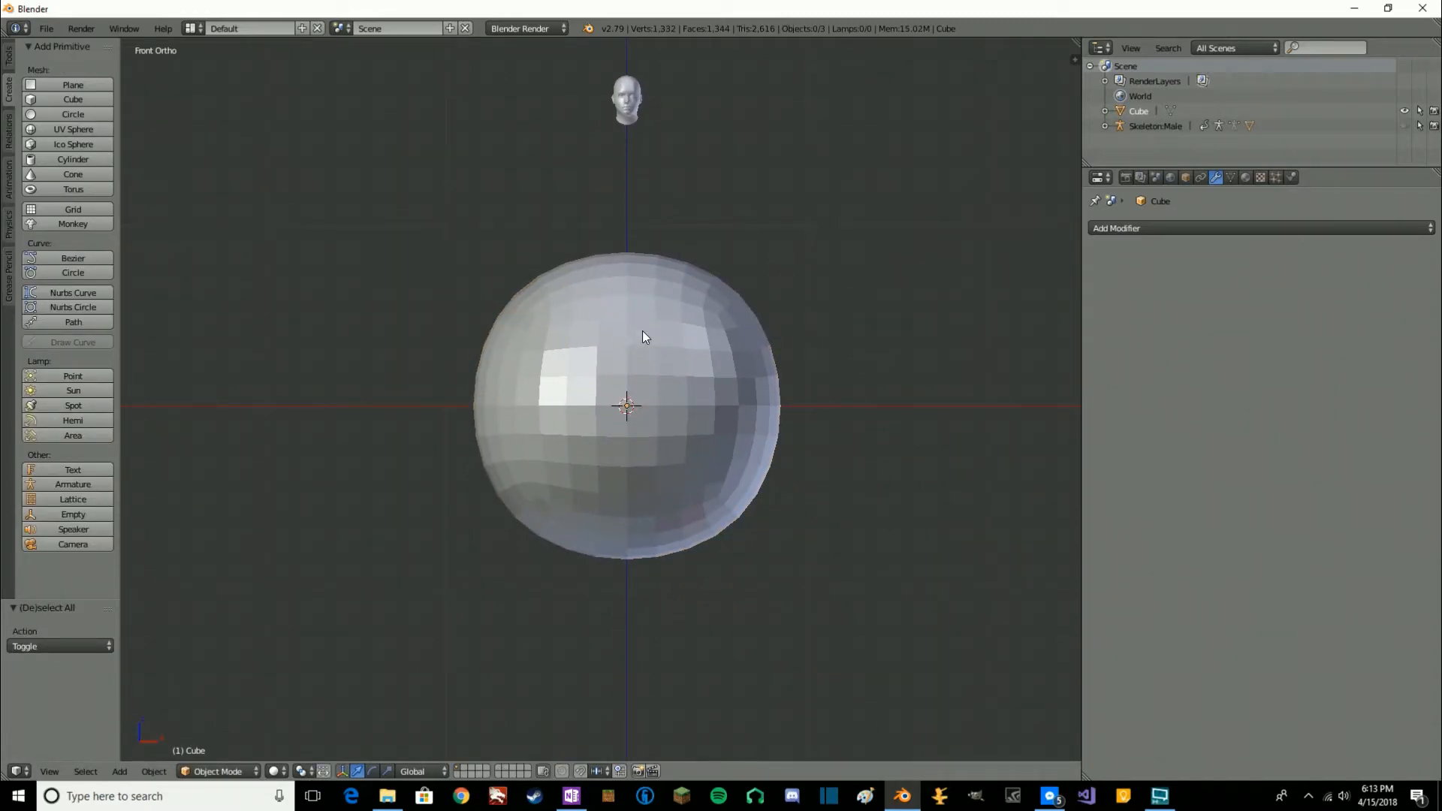
In Edit Mode with wireframe display, move the whole rounded mesh up about 1.721 along Z to the head.
key(Tab)
shift+middle_drag(834, 350, 846, 425)
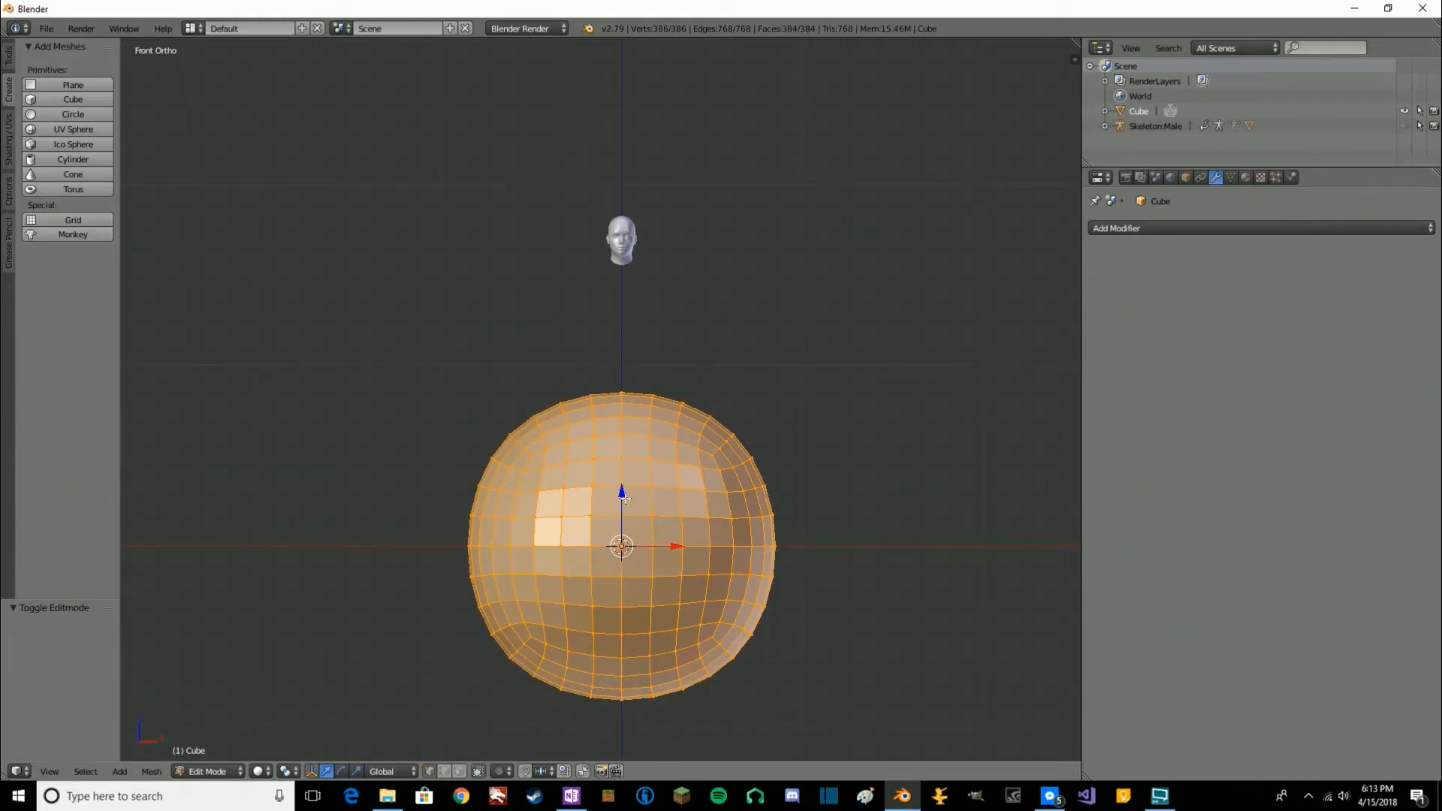
key(z)
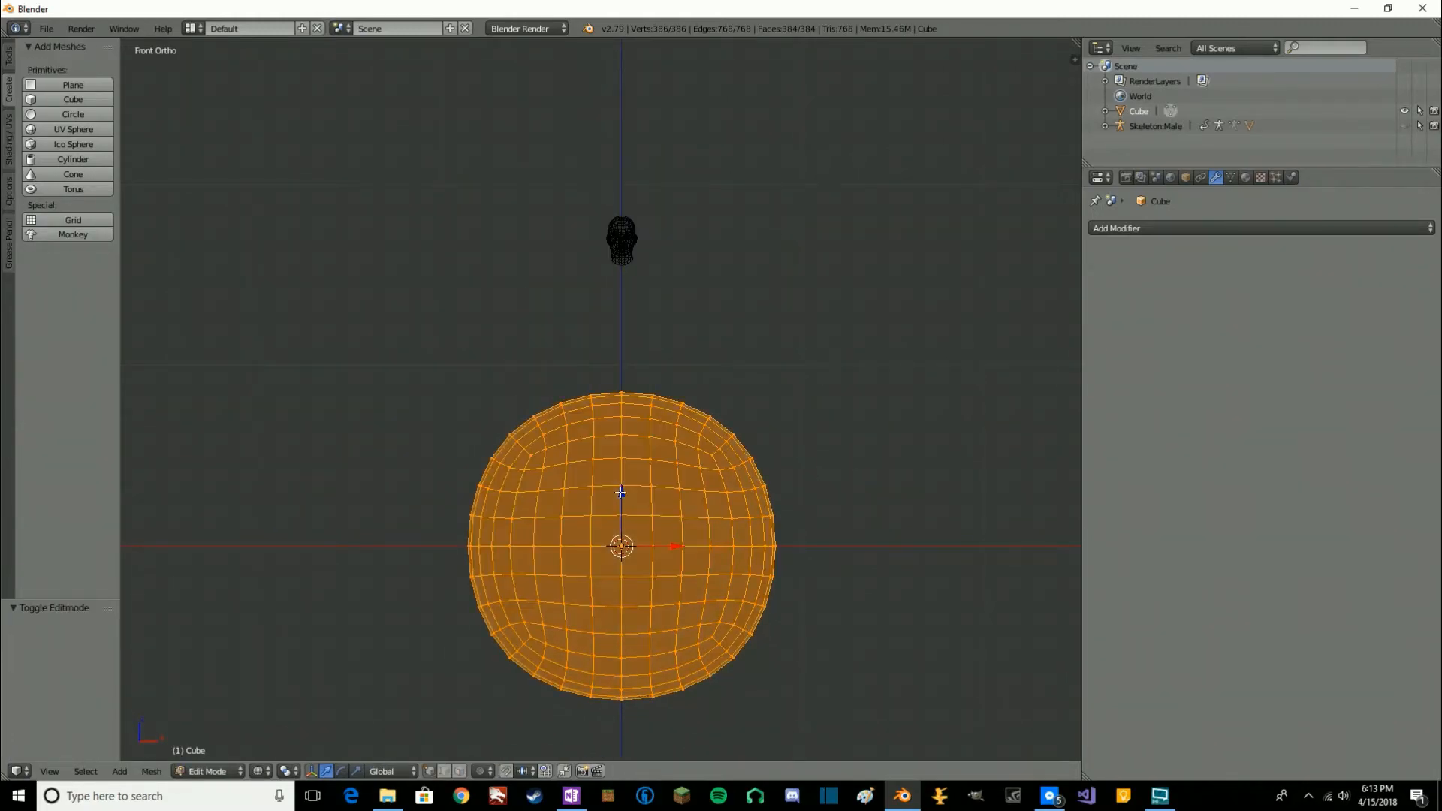
drag(621, 492, 624, 181)
Scale the rounded mesh down uniformly by about 0.117 to roughly the size of the head.
shift+middle_drag(755, 278, 758, 401)
scroll(758, 402, up, 4)
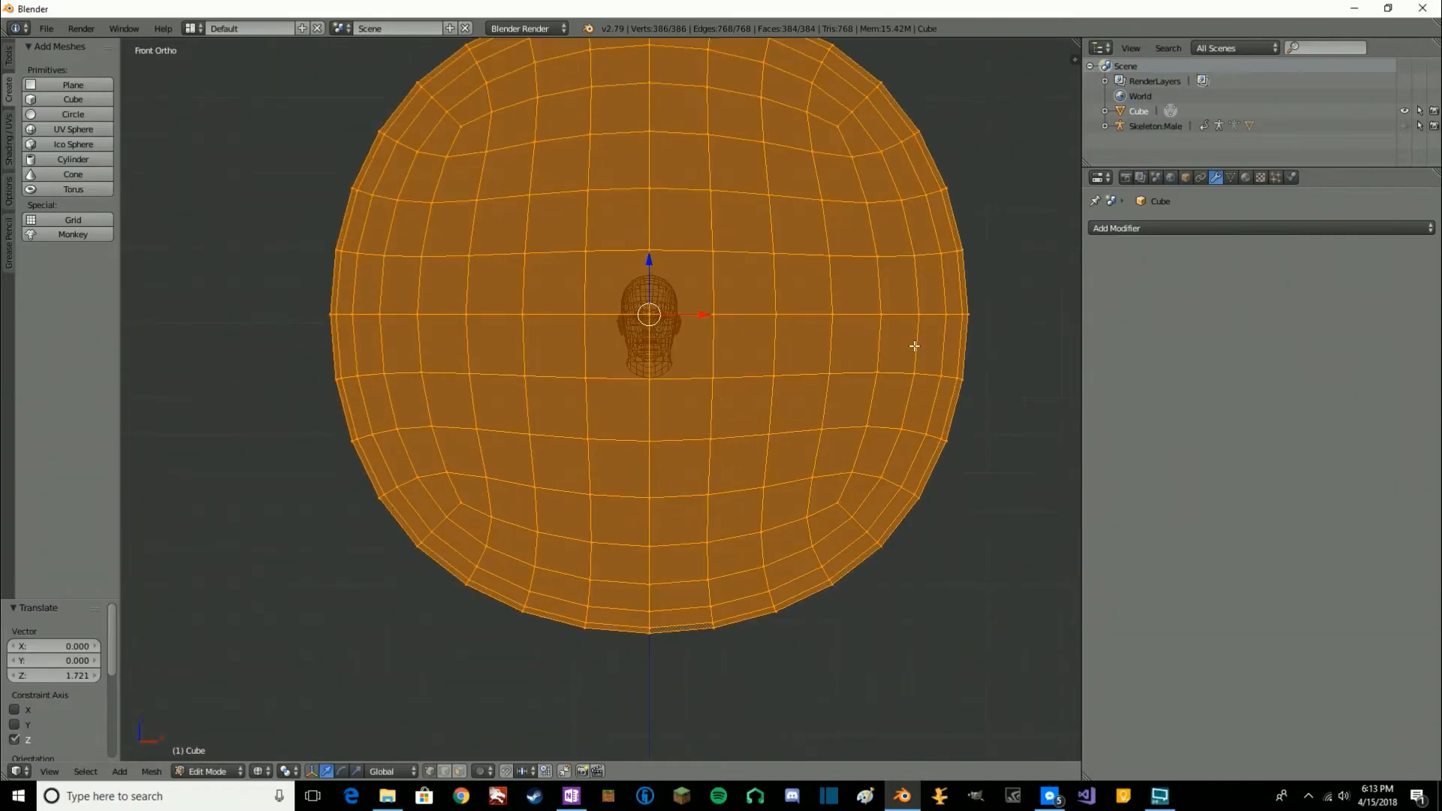
shift+middle_drag(914, 346, 854, 422)
scroll(898, 444, up, 1)
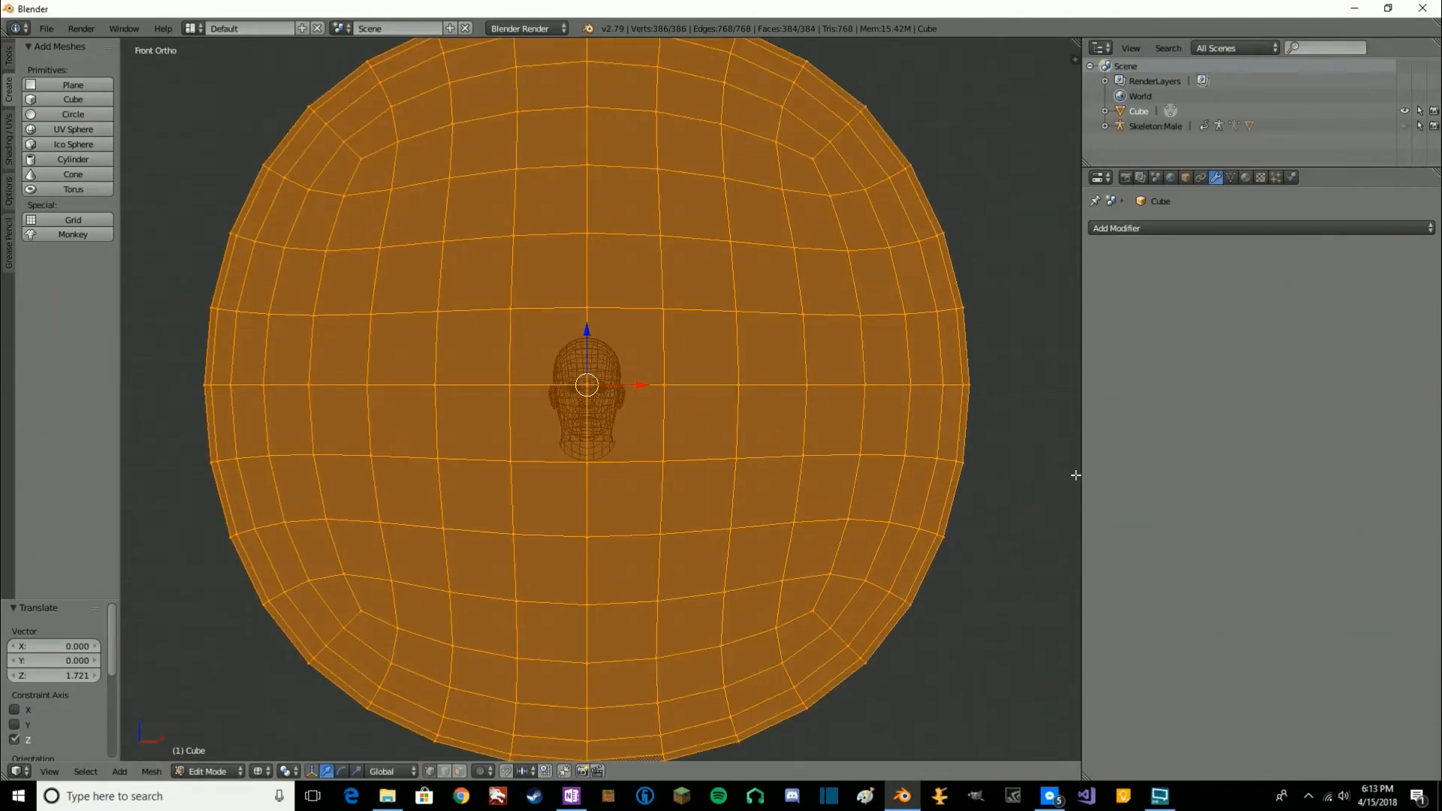
key(s)
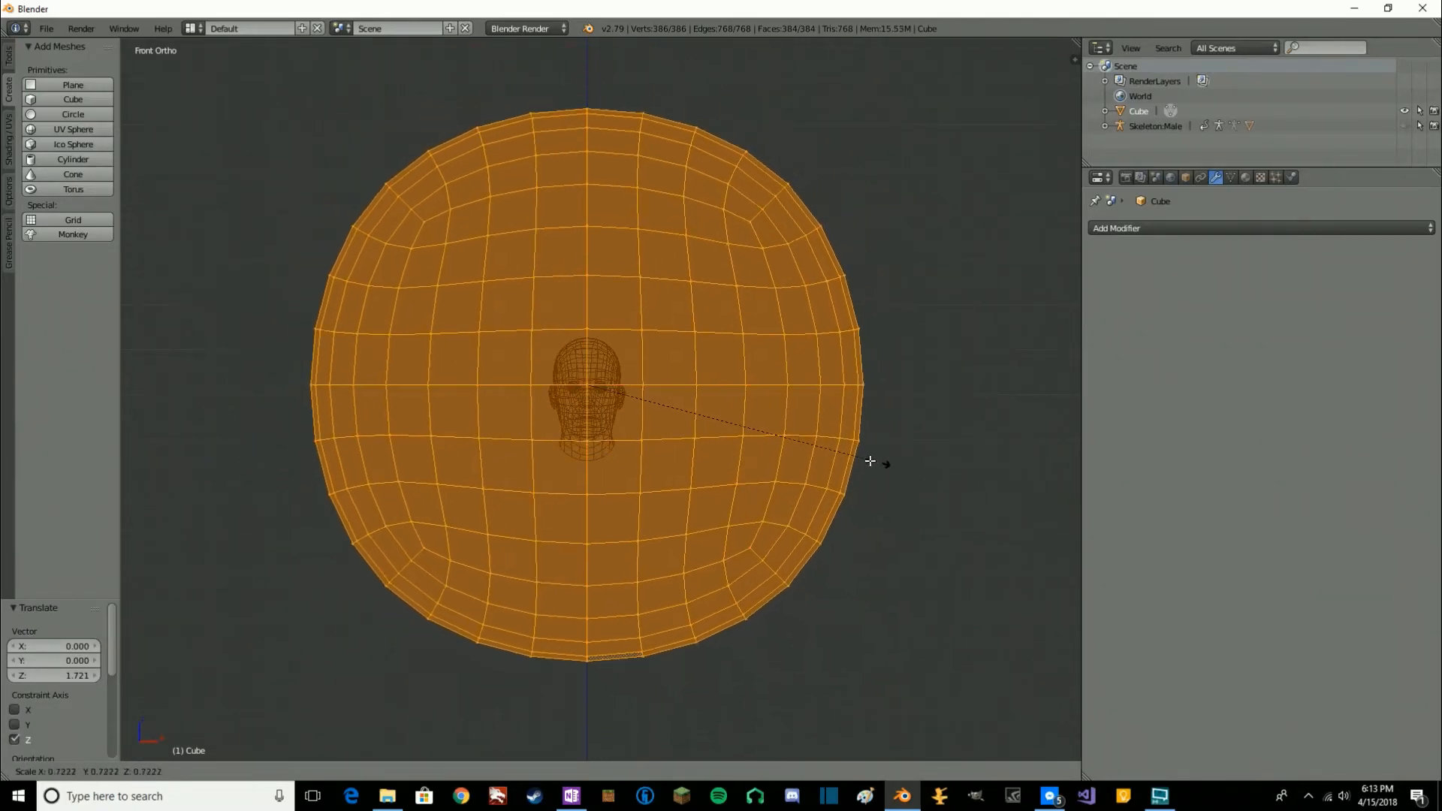
click(655, 396)
Refine the sphere's fit from the front by enlarging it, lowering it about 0.005 along Z and scaling it by about 1.058.
scroll(666, 389, up, 5)
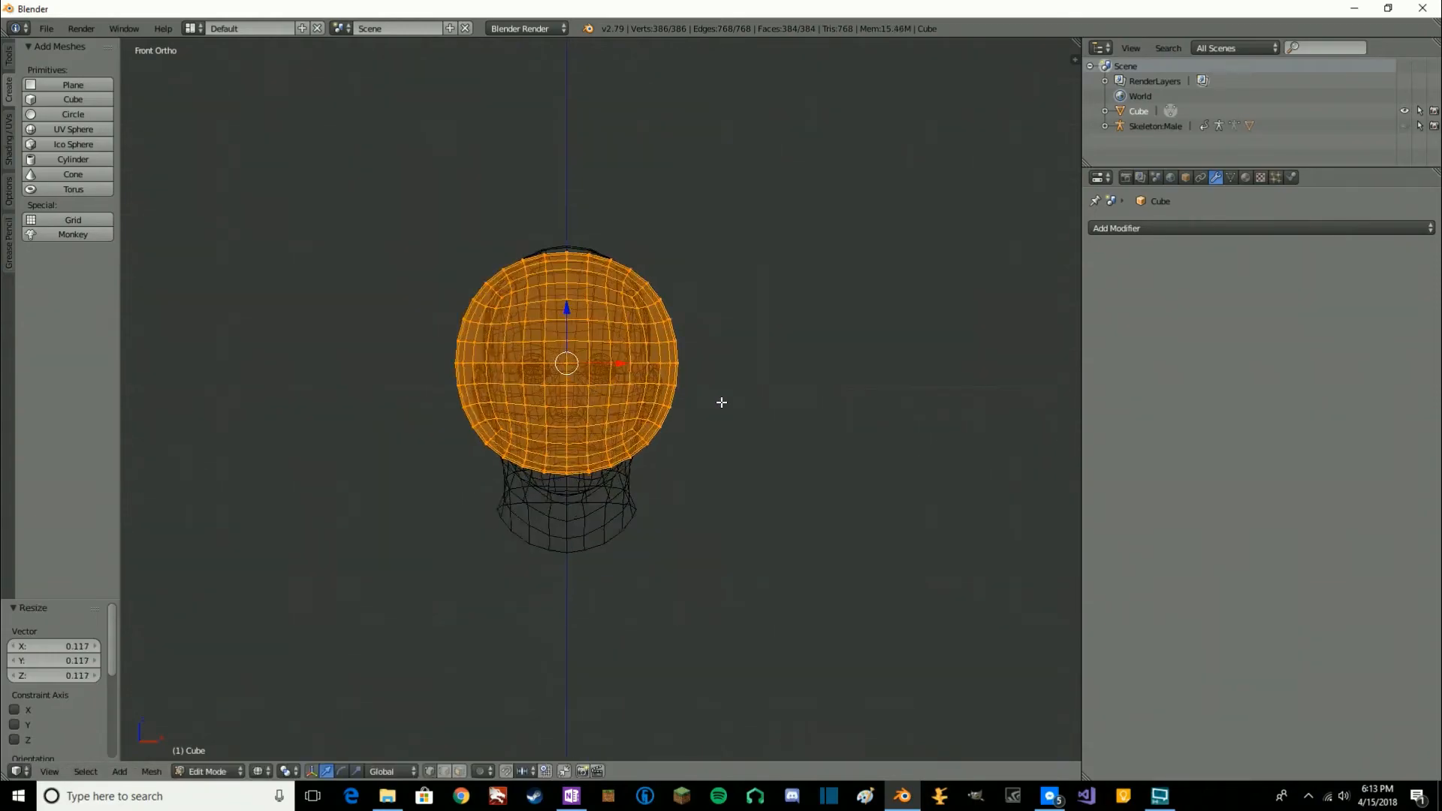
scroll(826, 426, up, 2)
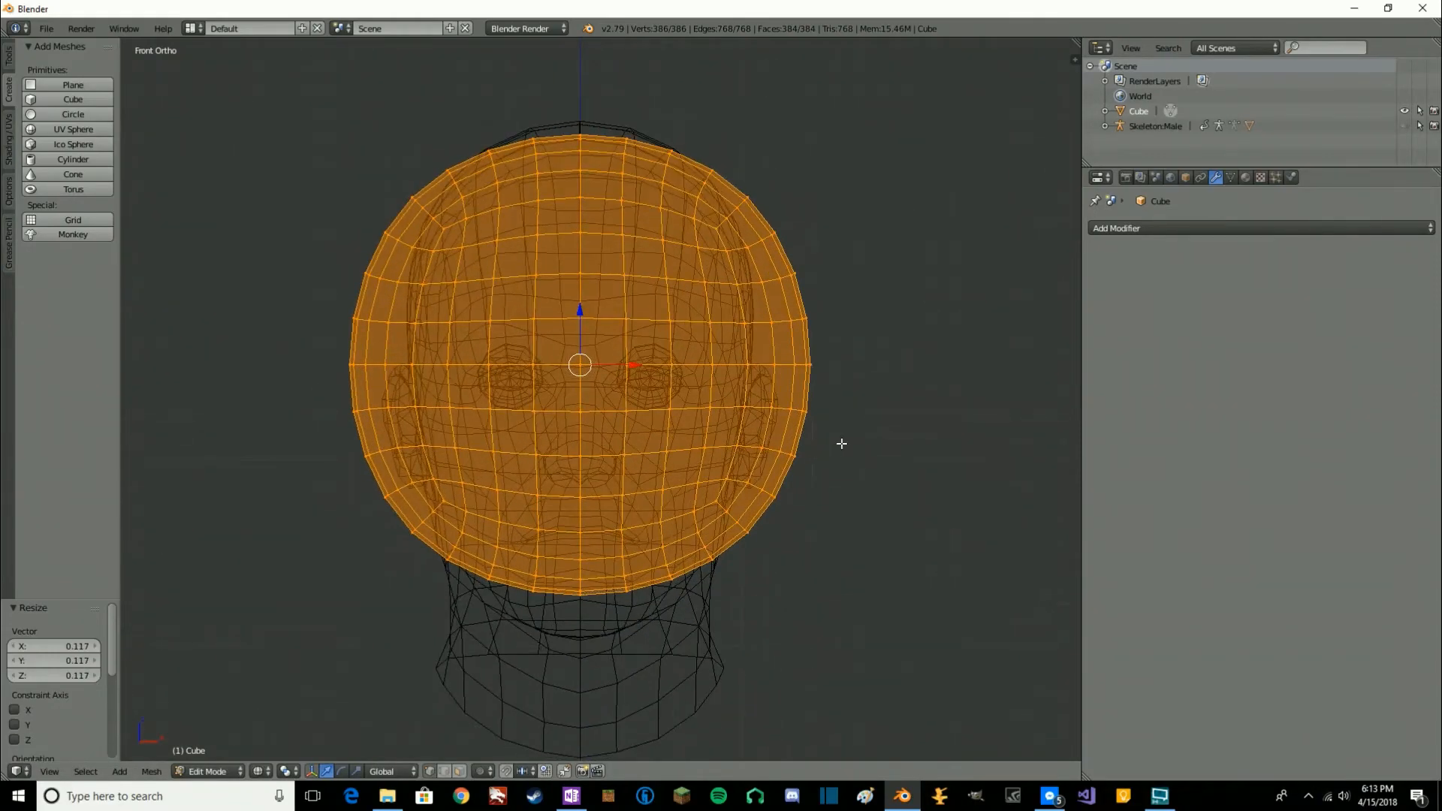
key(s)
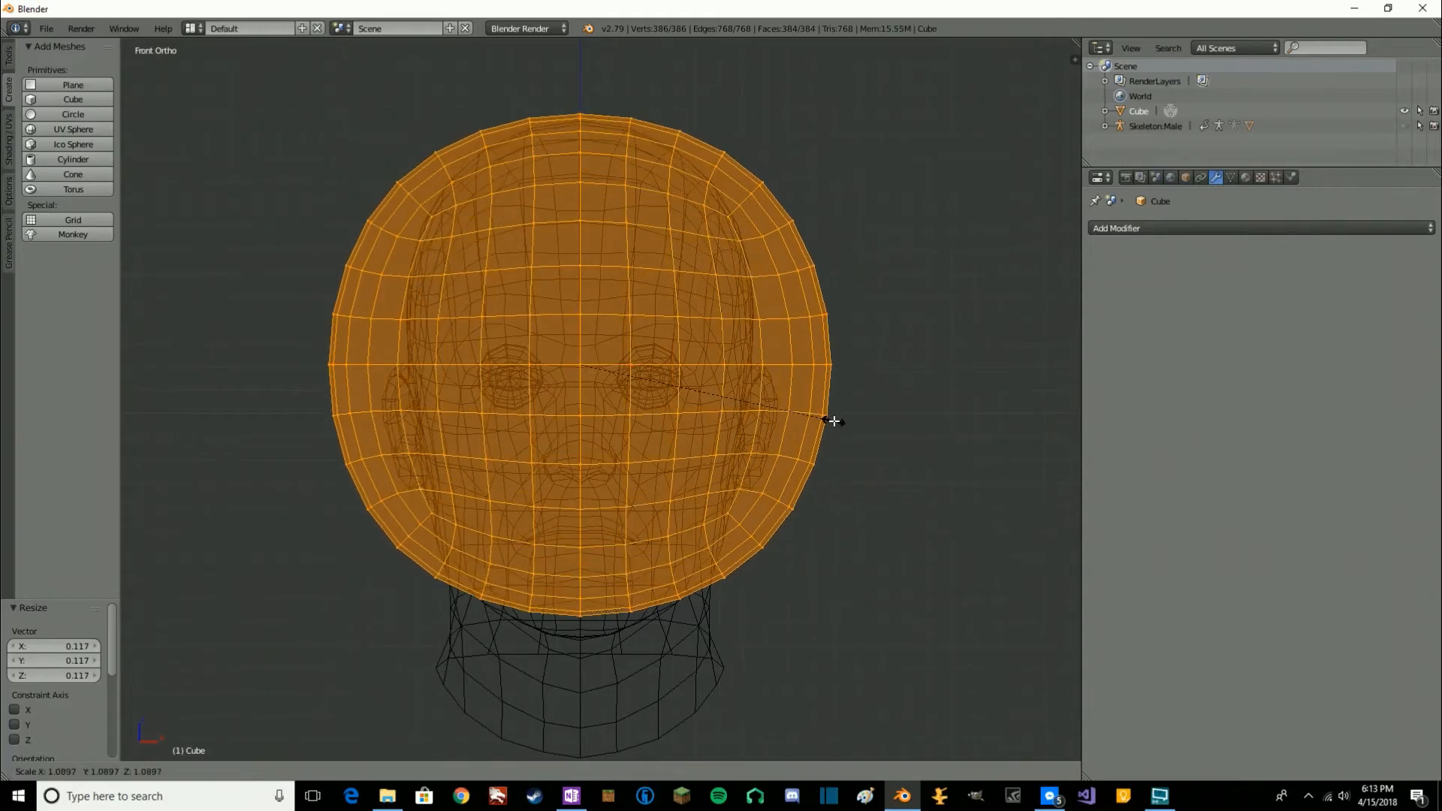
click(843, 421)
drag(580, 311, 583, 322)
key(s)
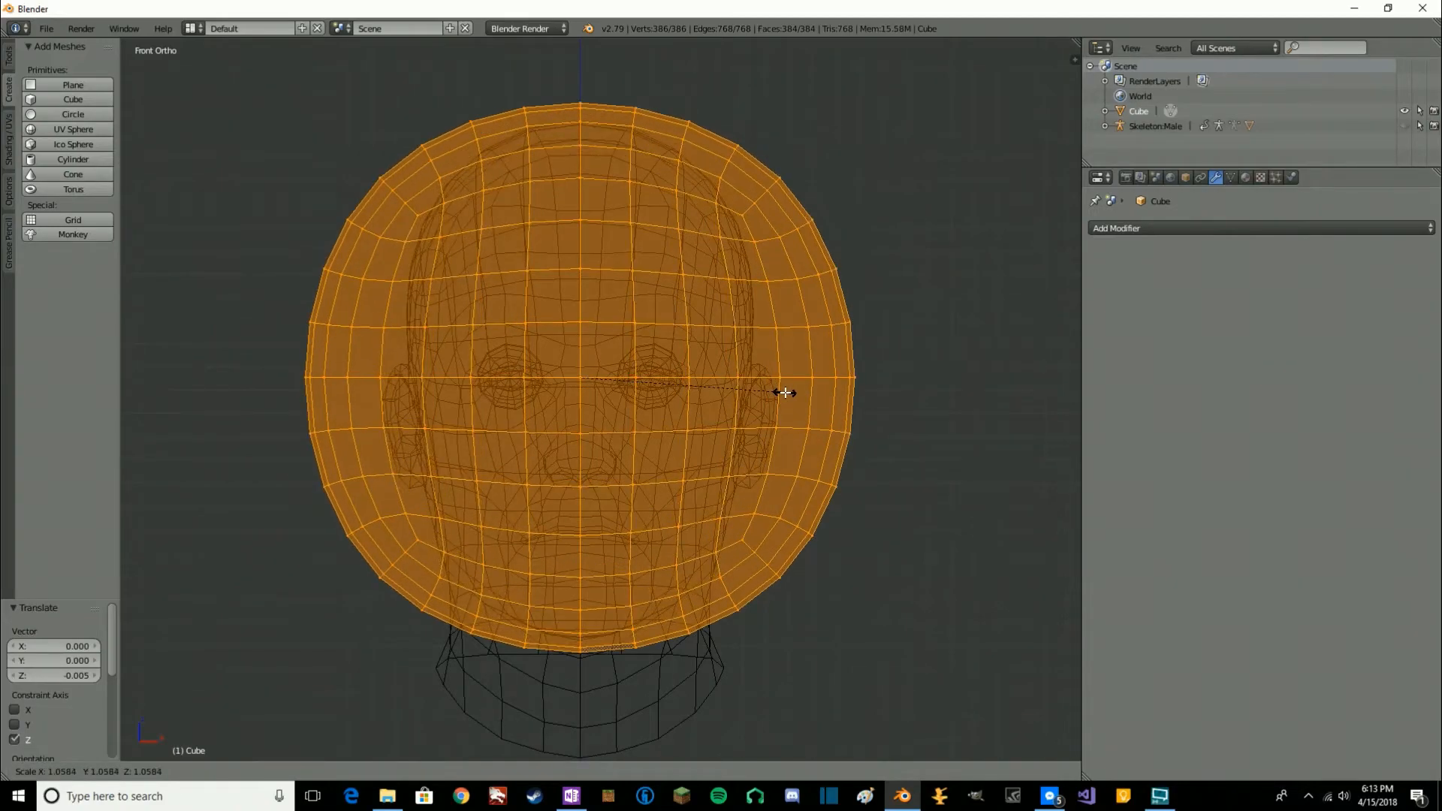
click(784, 392)
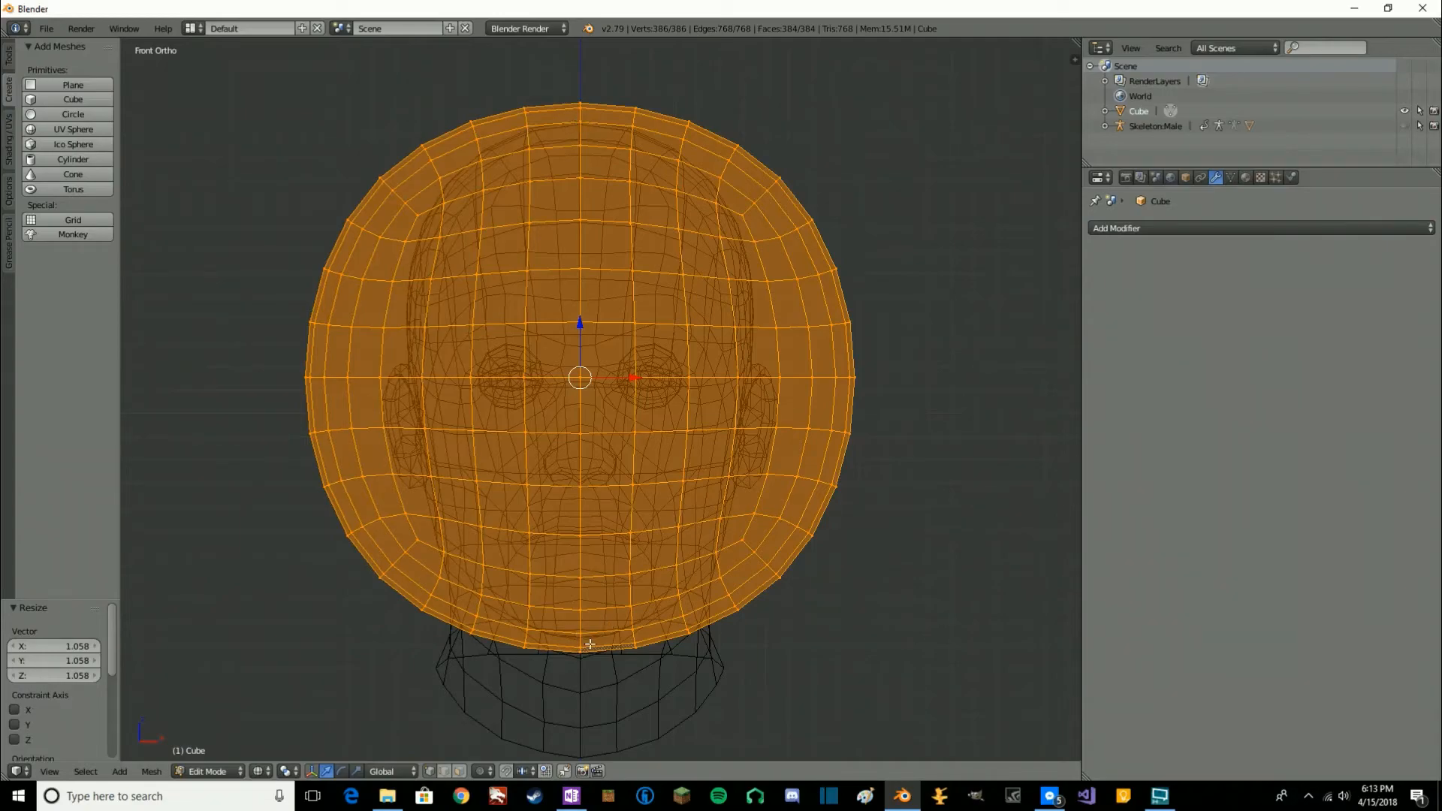
In the right orthographic view, shift the sphere about -0.014 along Y over the head and scale it by about 1.008.
scroll(759, 451, down, 3)
scroll(779, 420, up, 3)
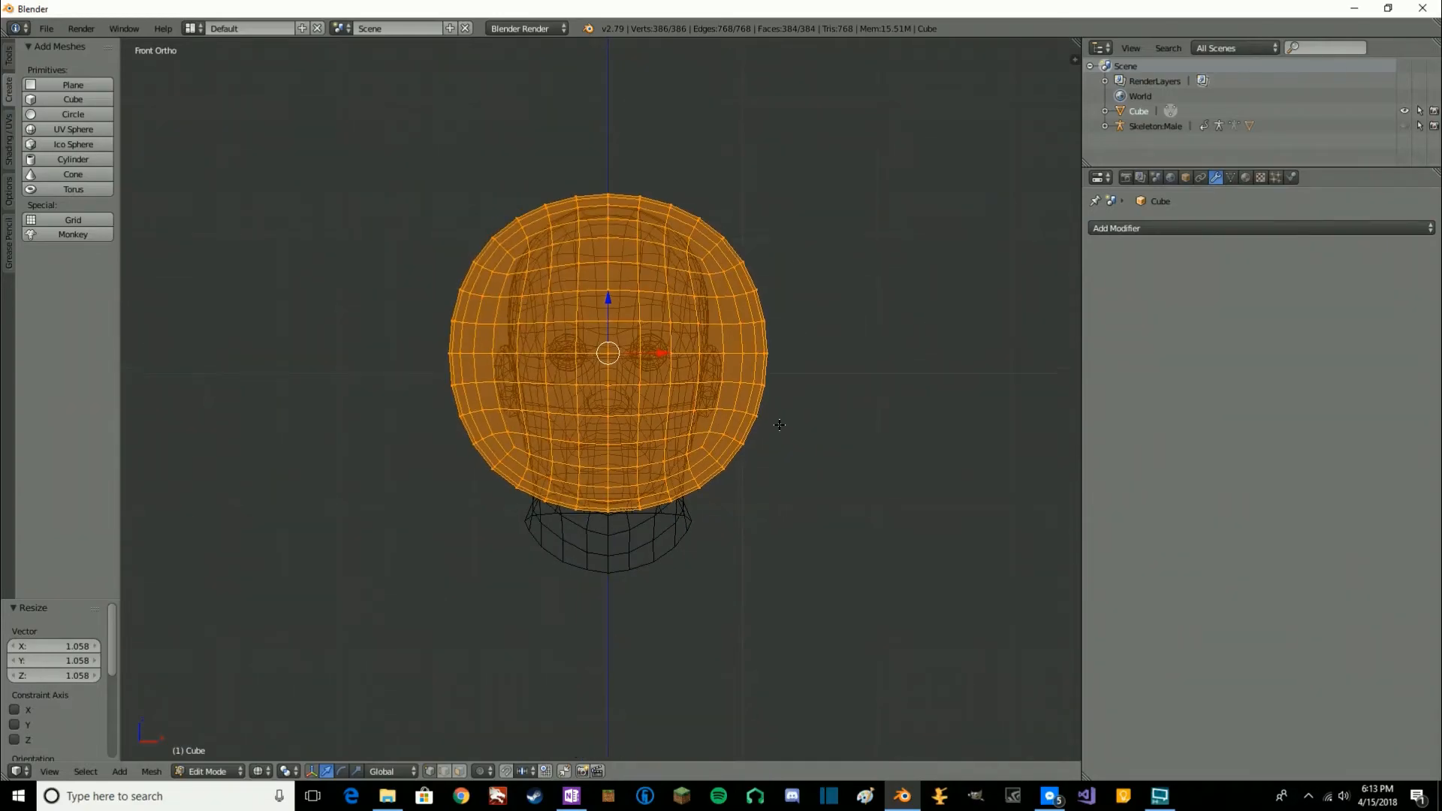
shift+middle_drag(797, 403, 782, 460)
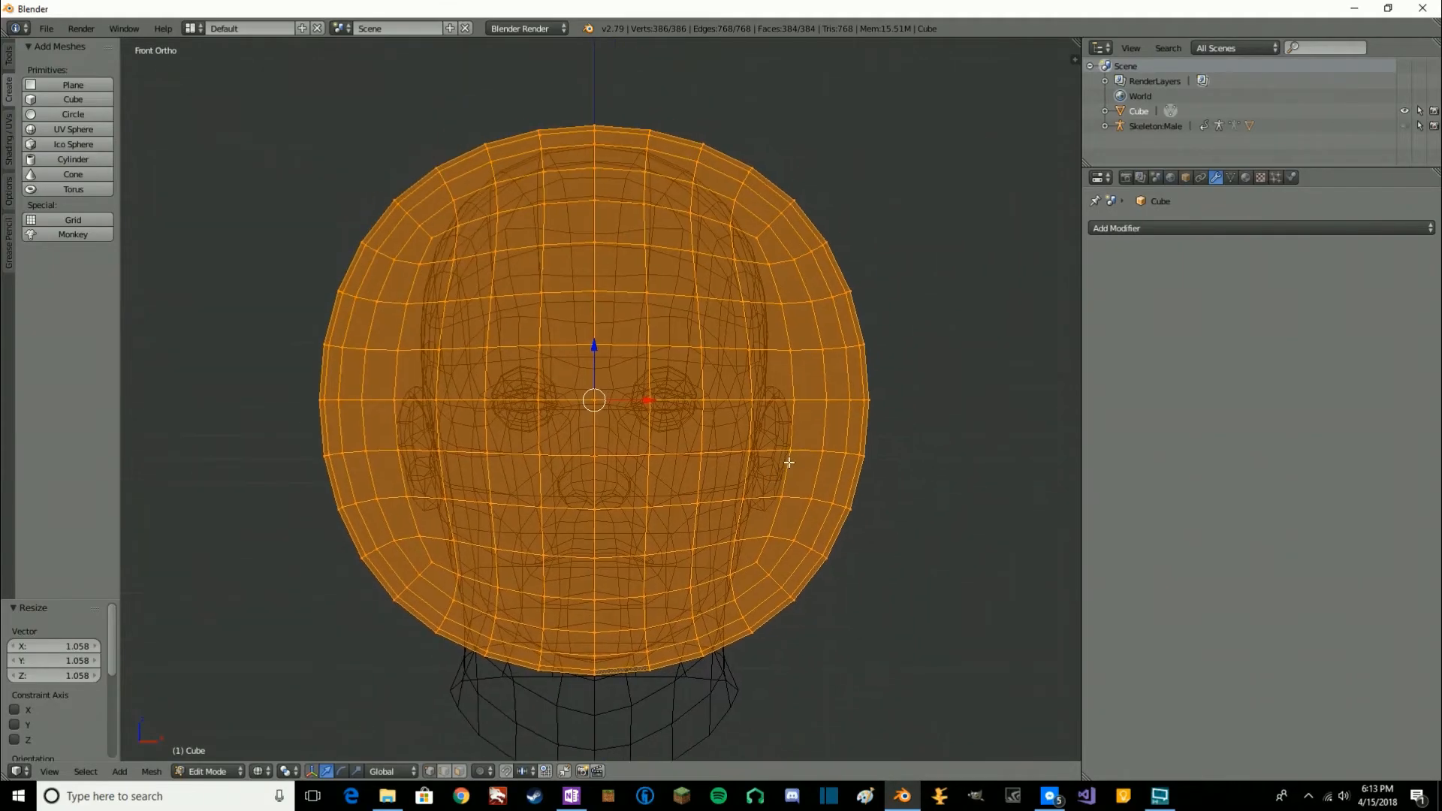
shift+middle_drag(789, 540, 808, 501)
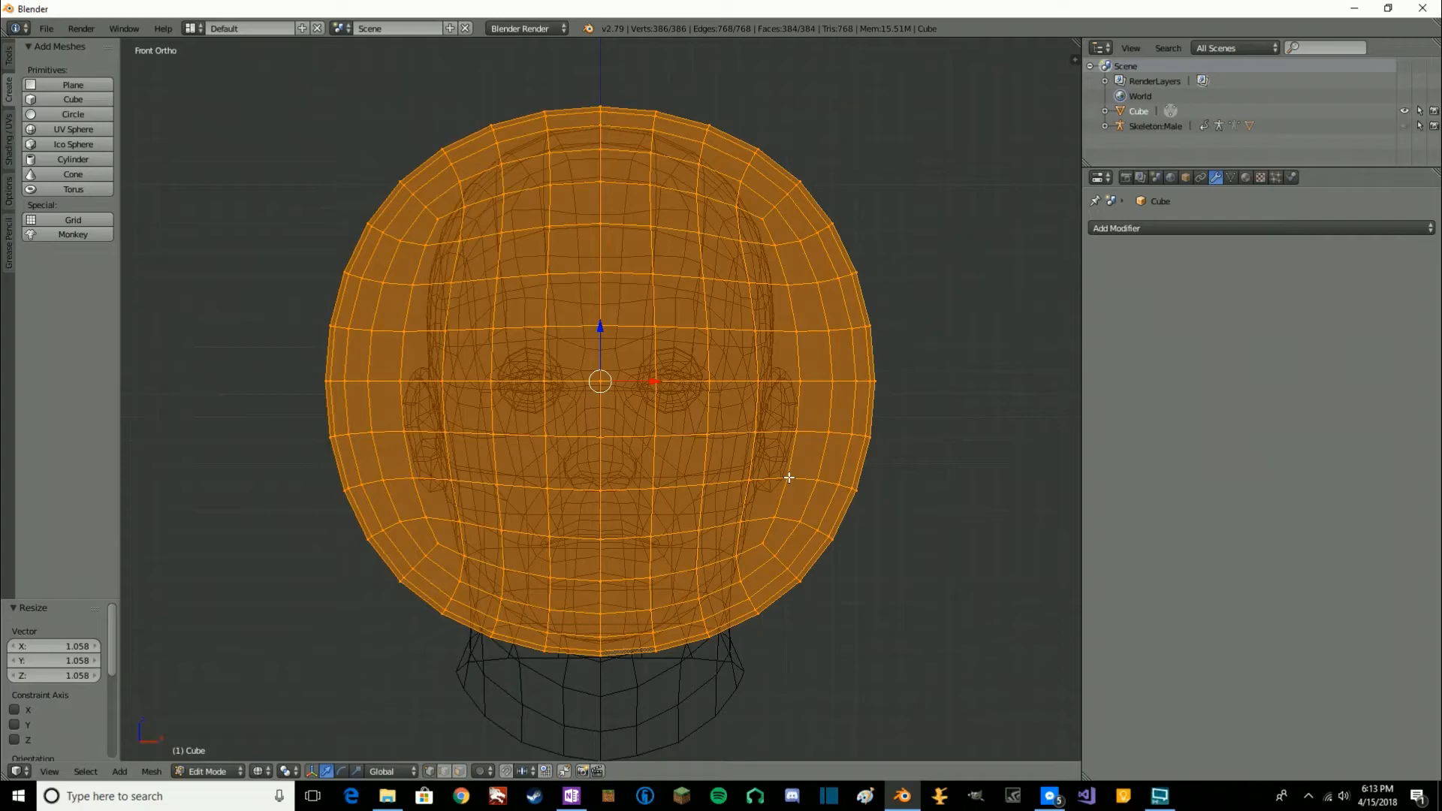
key(KP_3)
scroll(791, 474, down, 4)
shift+middle_drag(1055, 411, 772, 432)
scroll(609, 359, up, 3)
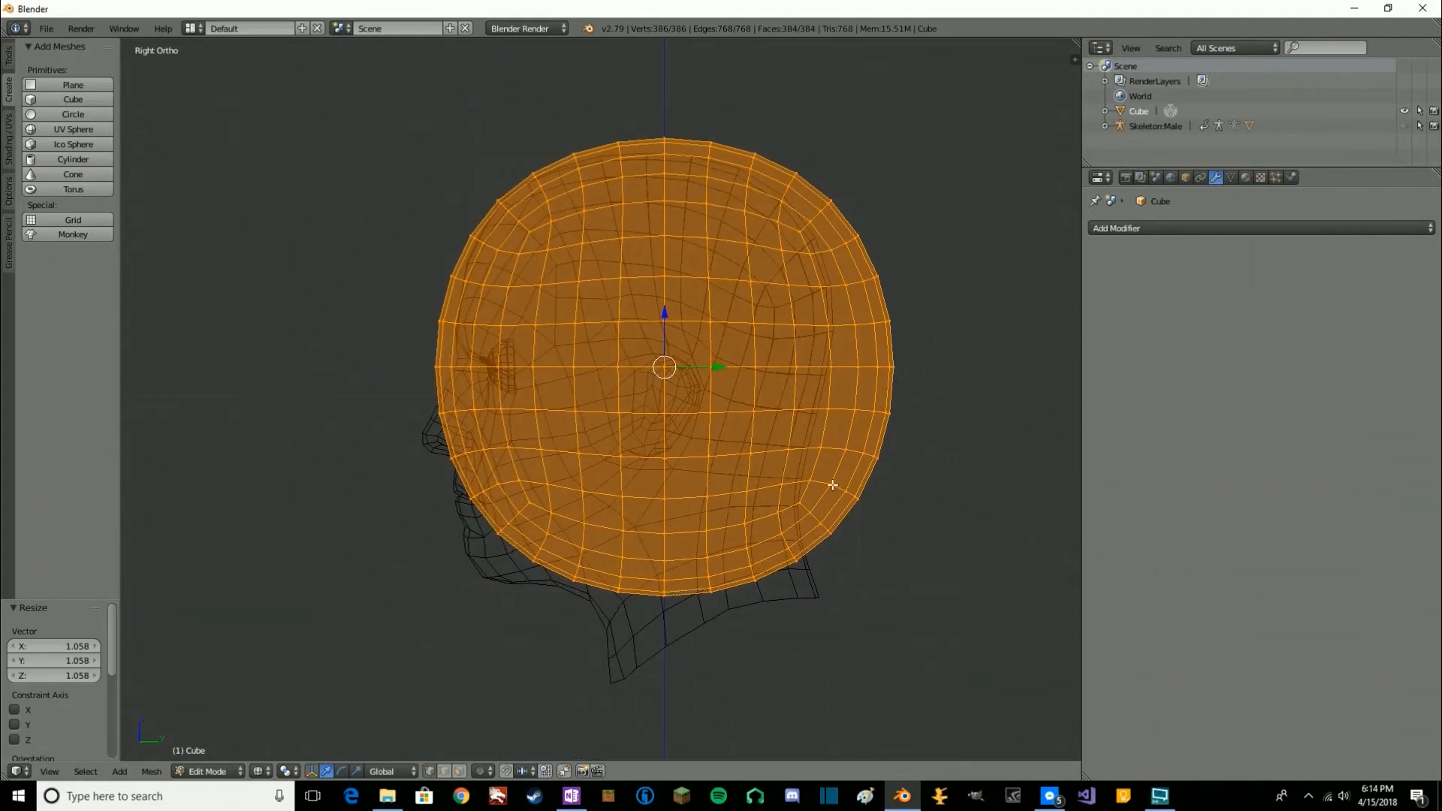
drag(726, 371, 698, 370)
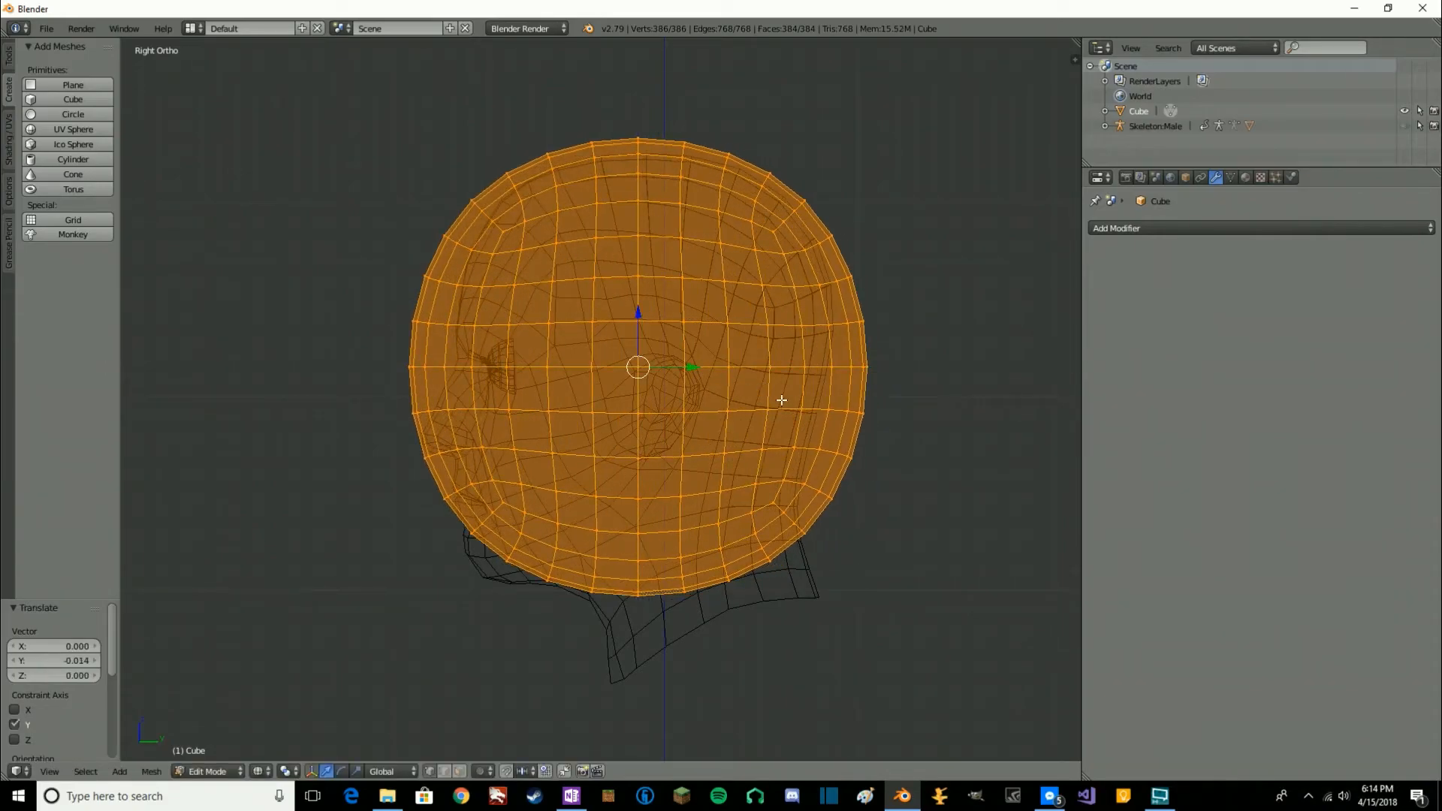
key(s)
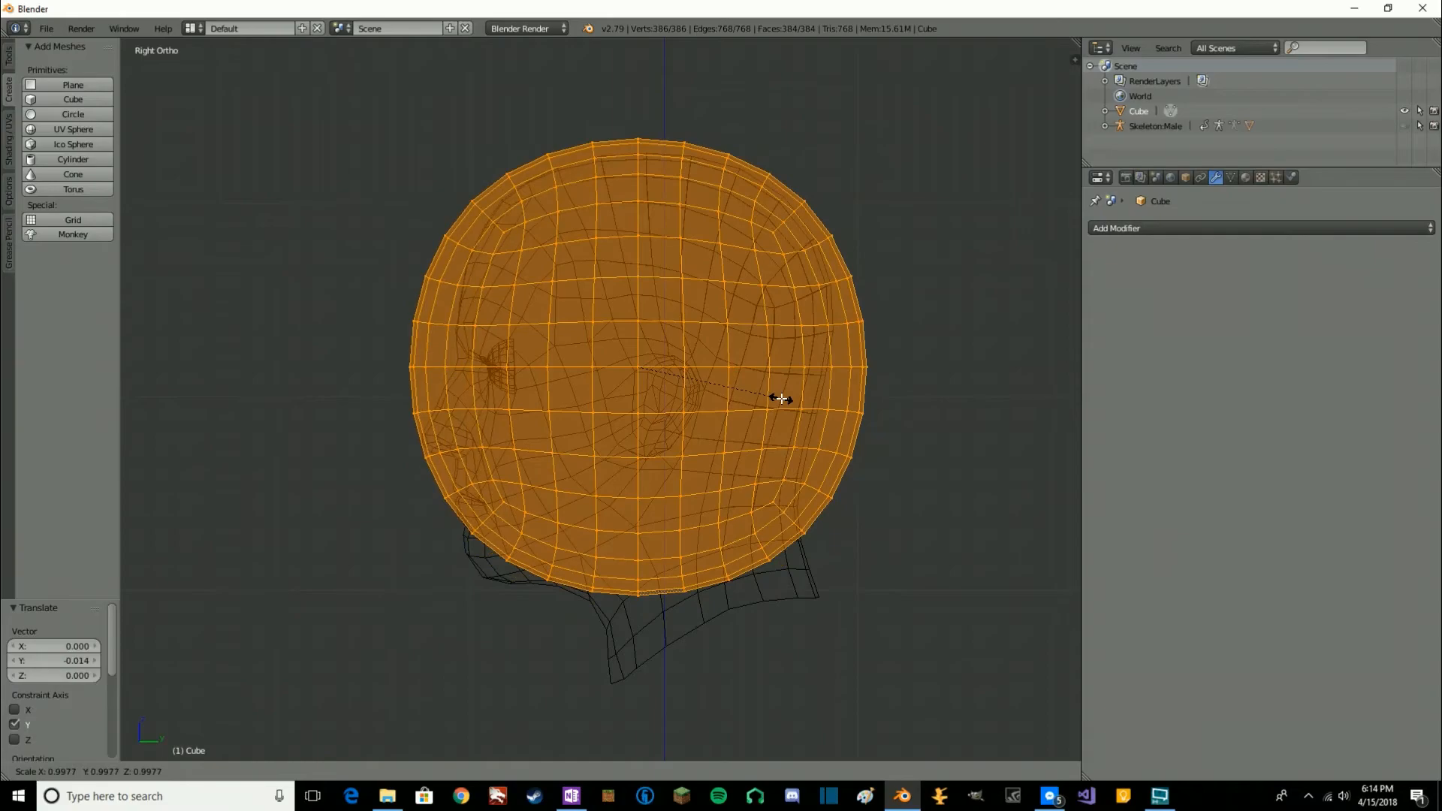
click(782, 399)
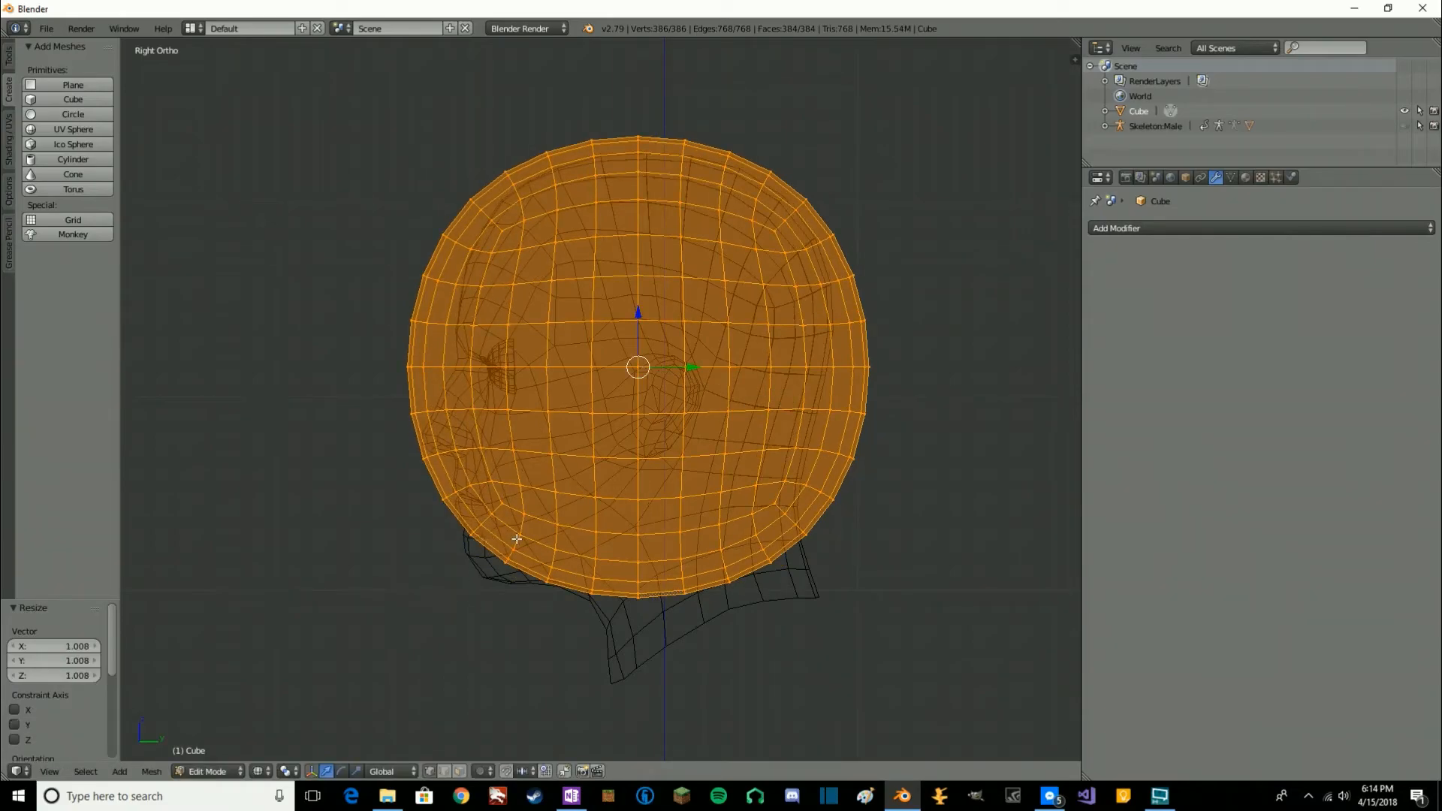
In the front orthographic view, narrow the sphere along the X axis by a factor of about 0.777 to fit the head's width.
key(KP_1)
shift+middle_drag(797, 447, 826, 413)
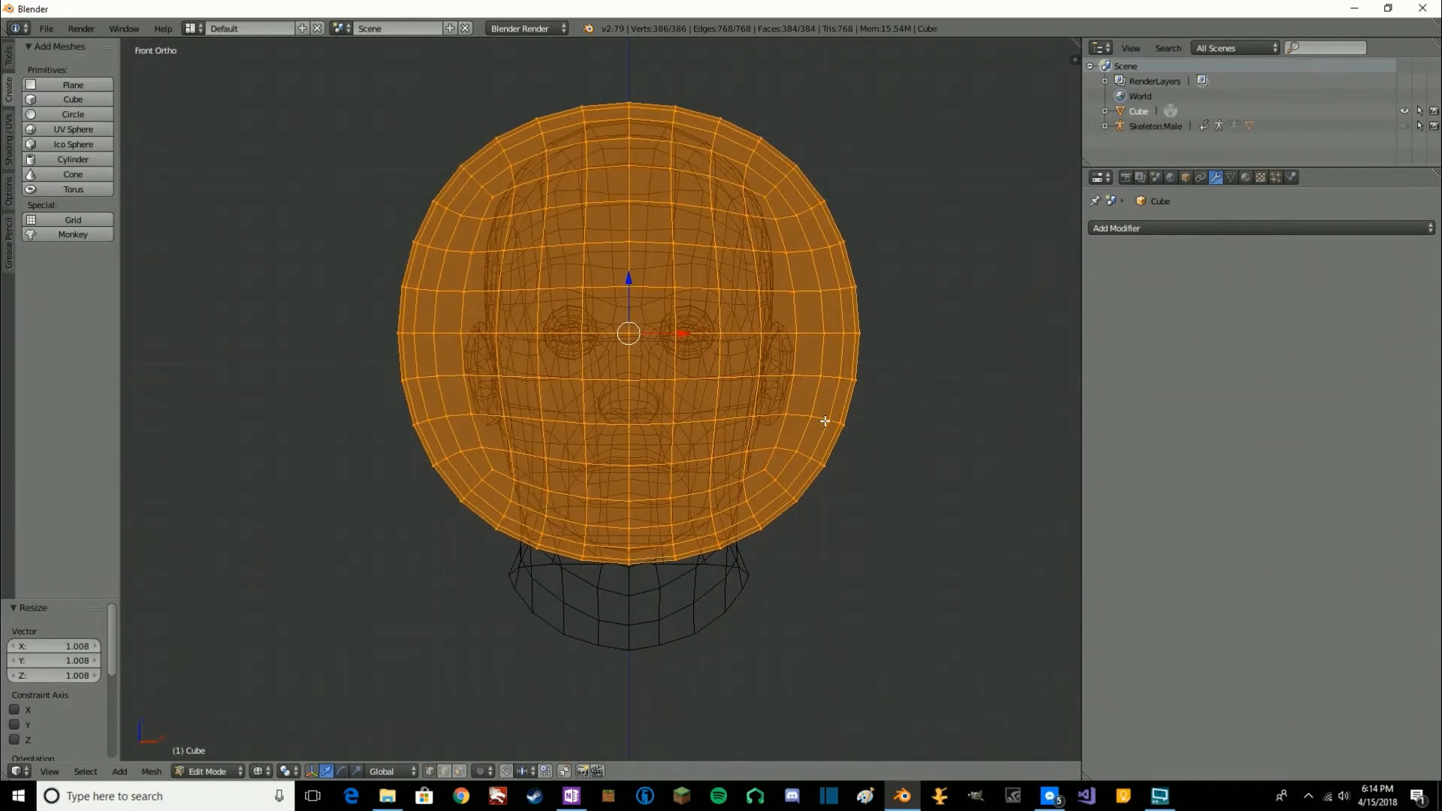
key(s)
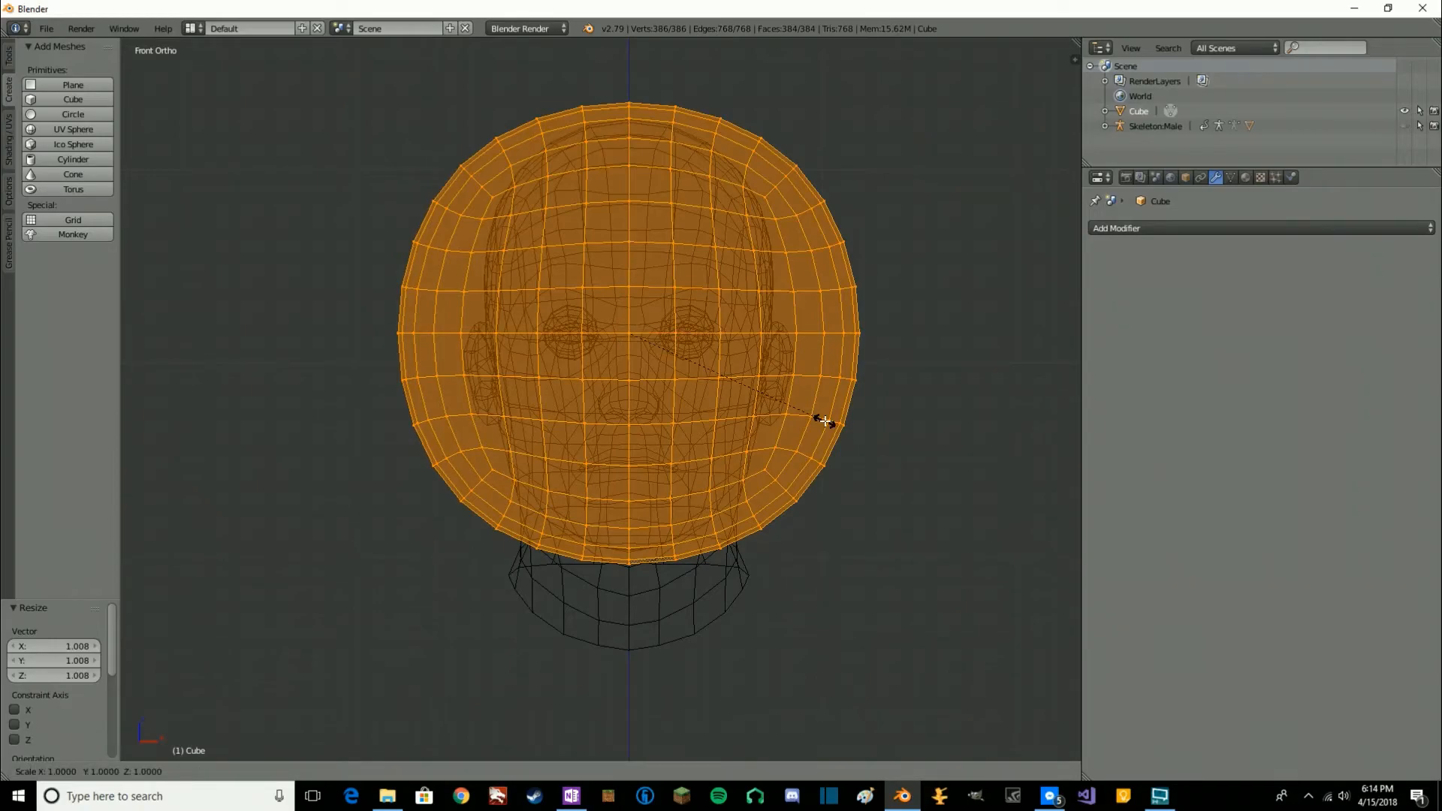
key(x)
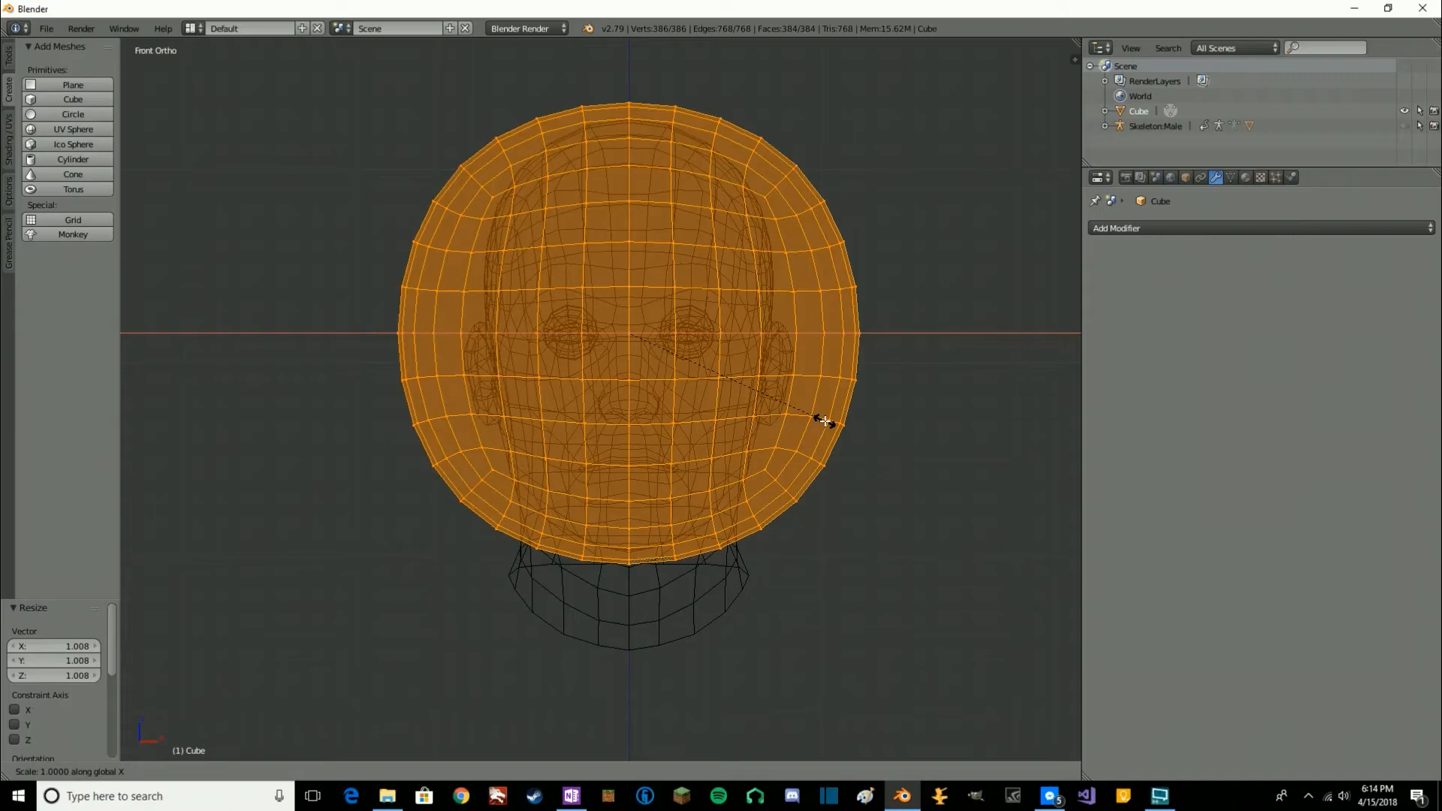
click(778, 407)
shift+middle_drag(806, 412, 802, 492)
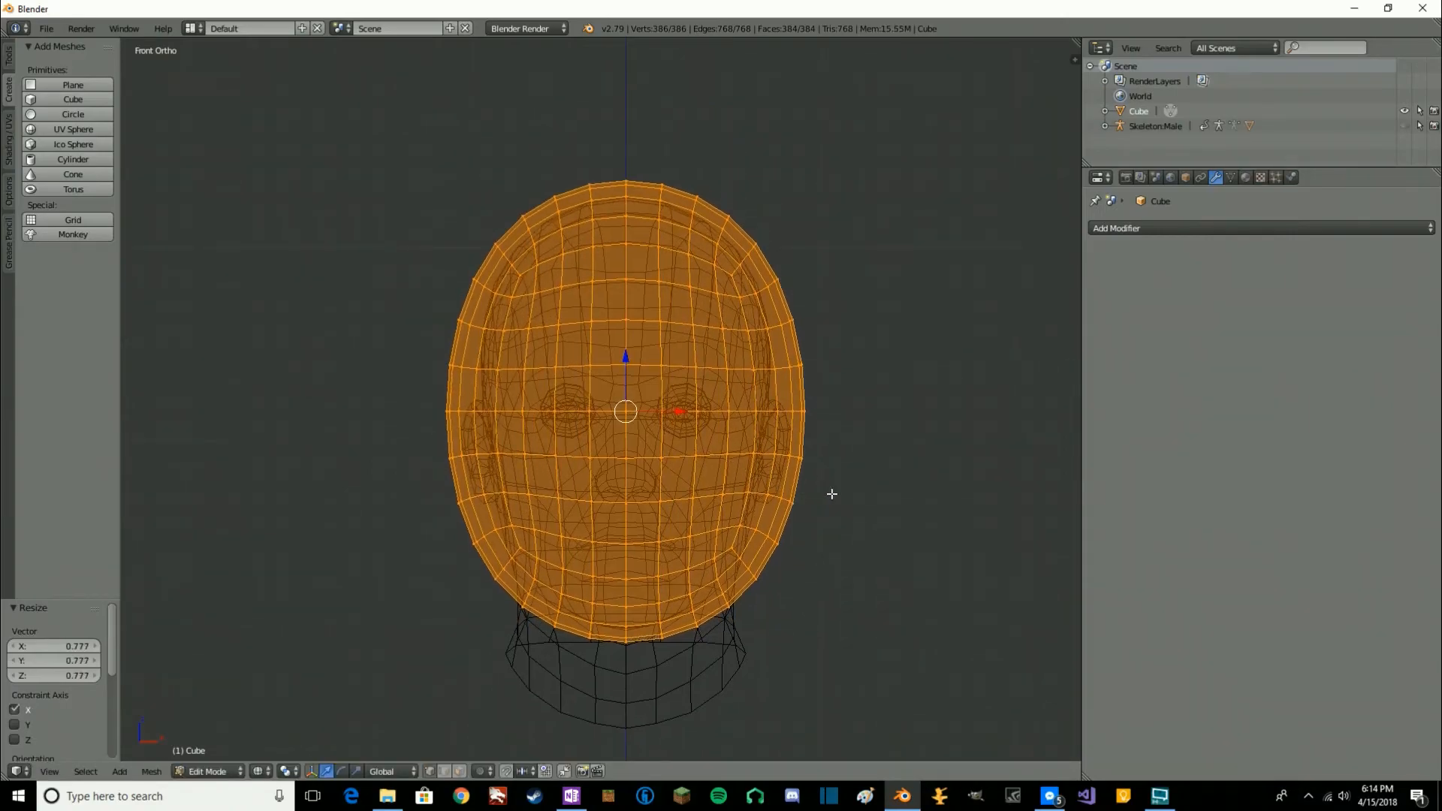
Examine how the narrowed mesh fits around the head and ears in the front wireframe view.
scroll(830, 492, up, 2)
shift+middle_drag(899, 546, 901, 478)
shift+middle_drag(930, 421, 939, 388)
scroll(924, 479, down, 1)
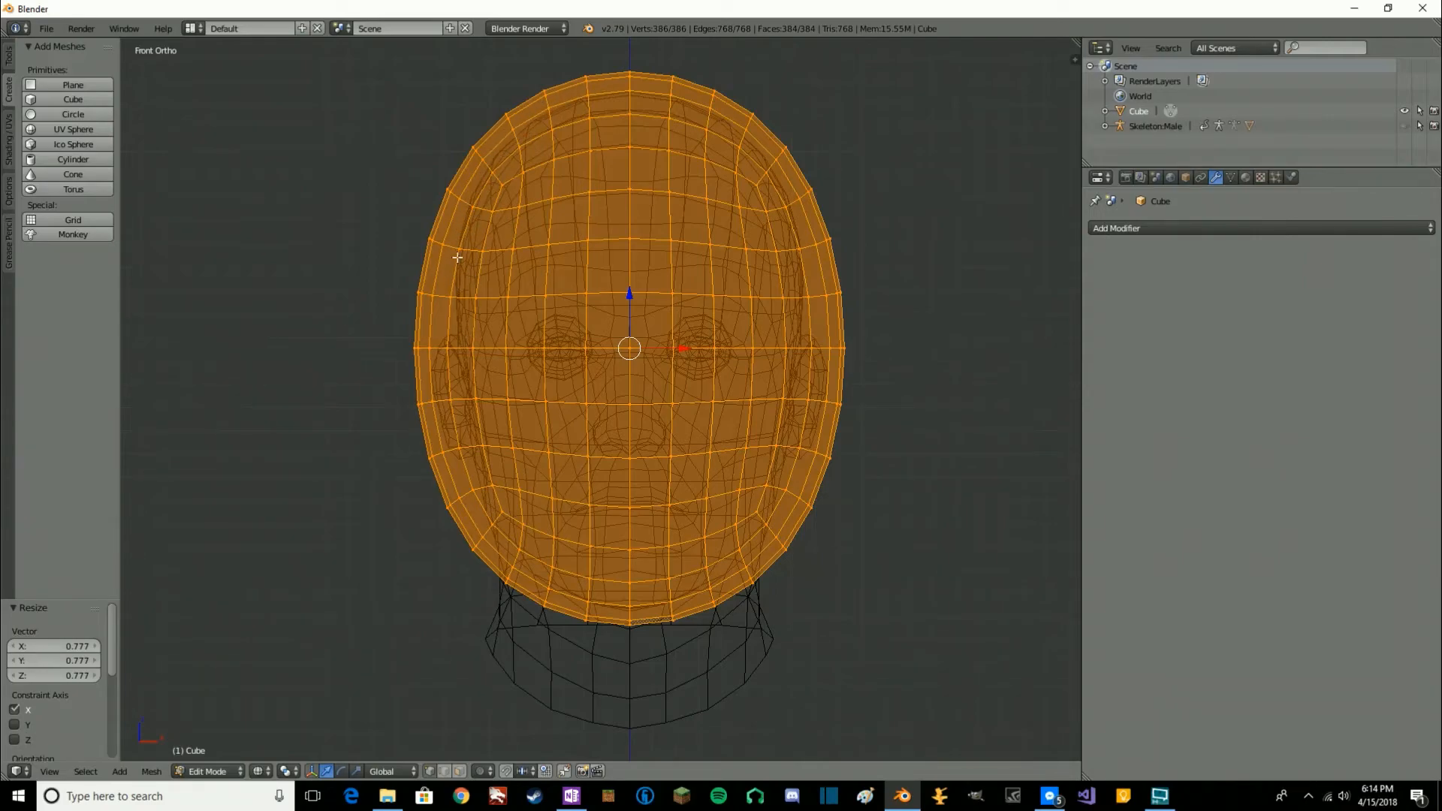
shift+middle_drag(720, 311, 714, 348)
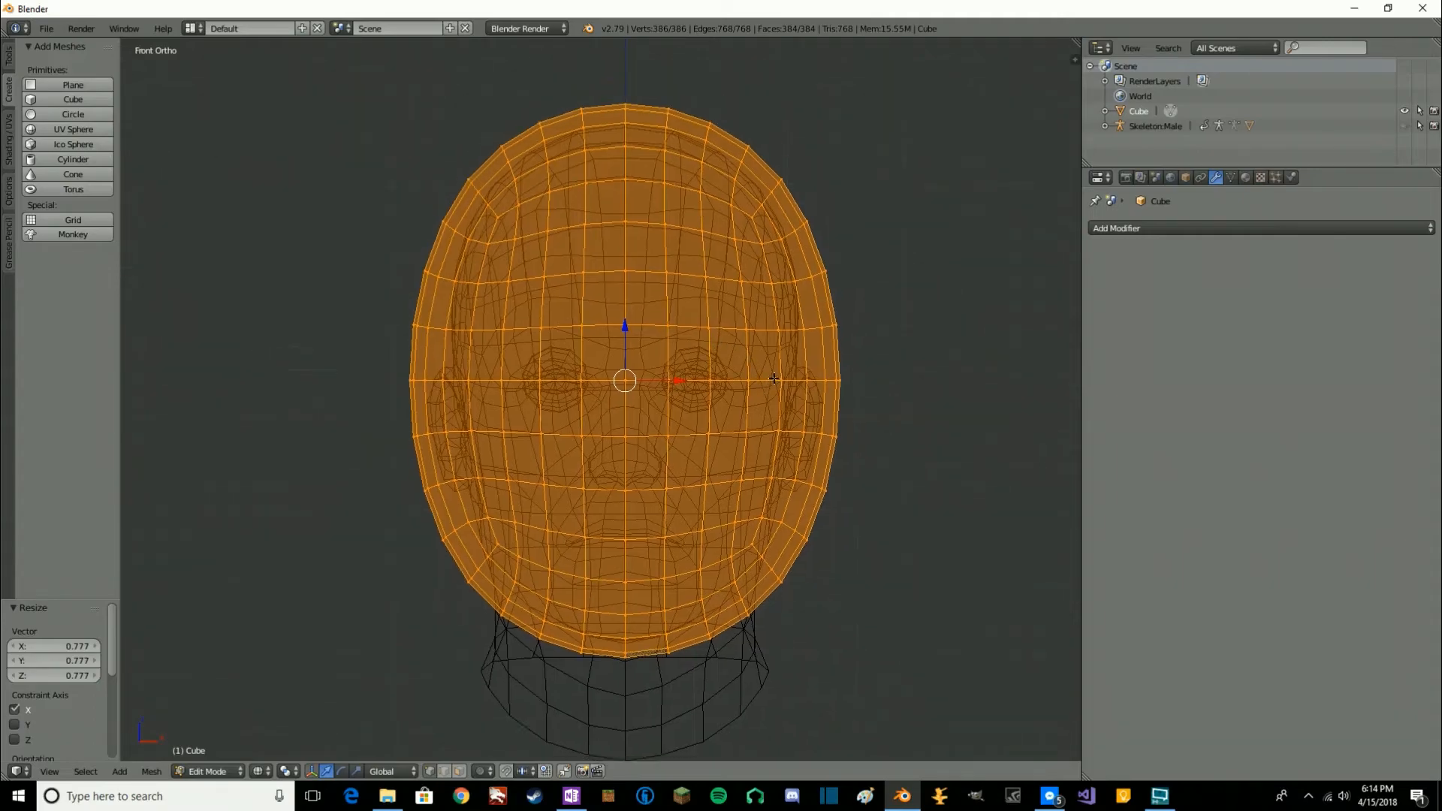
shift+middle_drag(777, 383, 782, 353)
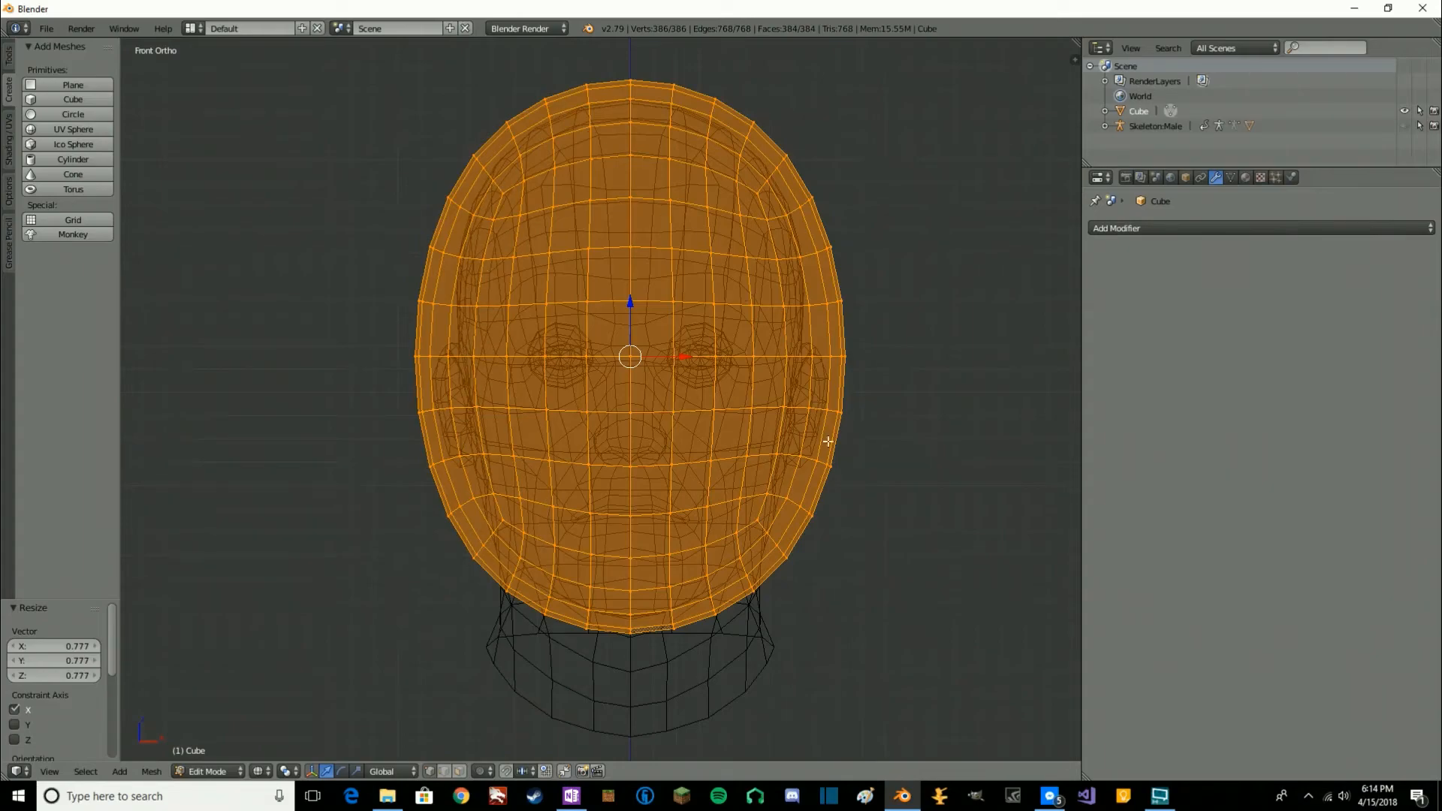
scroll(801, 186, down, 2)
shift+middle_drag(829, 241, 806, 306)
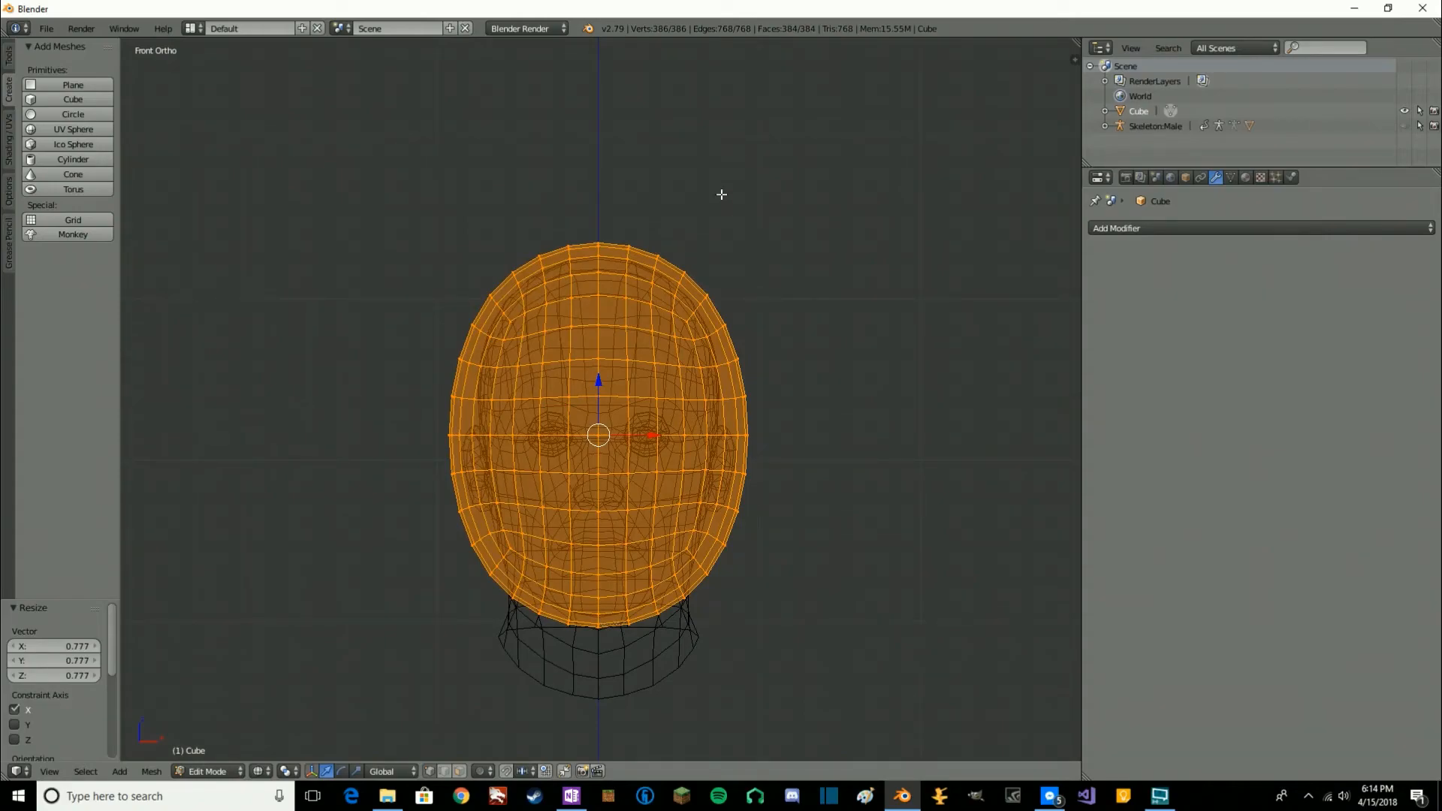
Switch the viewport to solid shading and put the narrowed mesh in Object Mode.
key(Tab)
key(Tab)
key(z)
key(Tab)
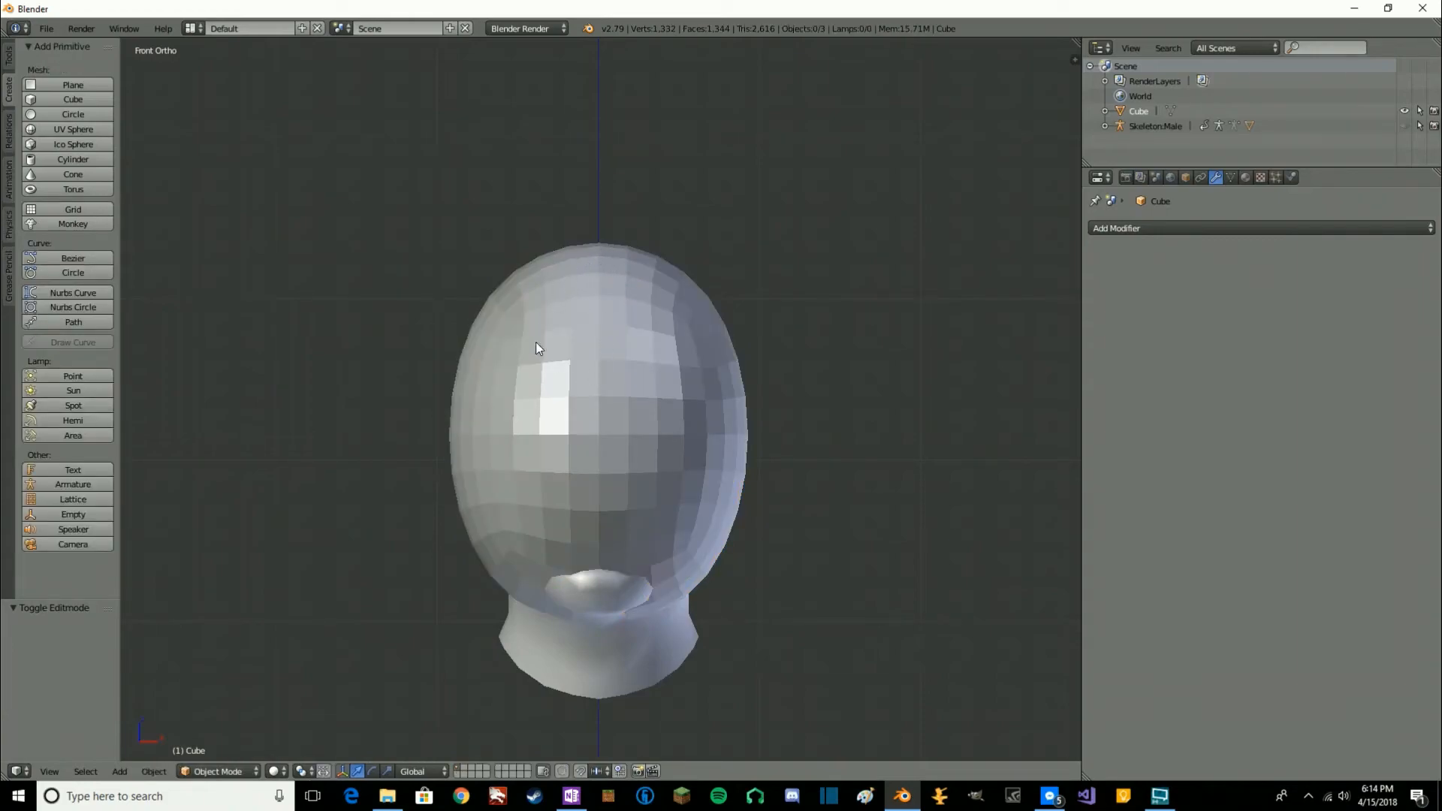
Examine the solid mesh's coverage of the face, chin and neck from the front and at an angle.
middle_drag(620, 369, 558, 396)
key(KP_1)
scroll(732, 242, up, 2)
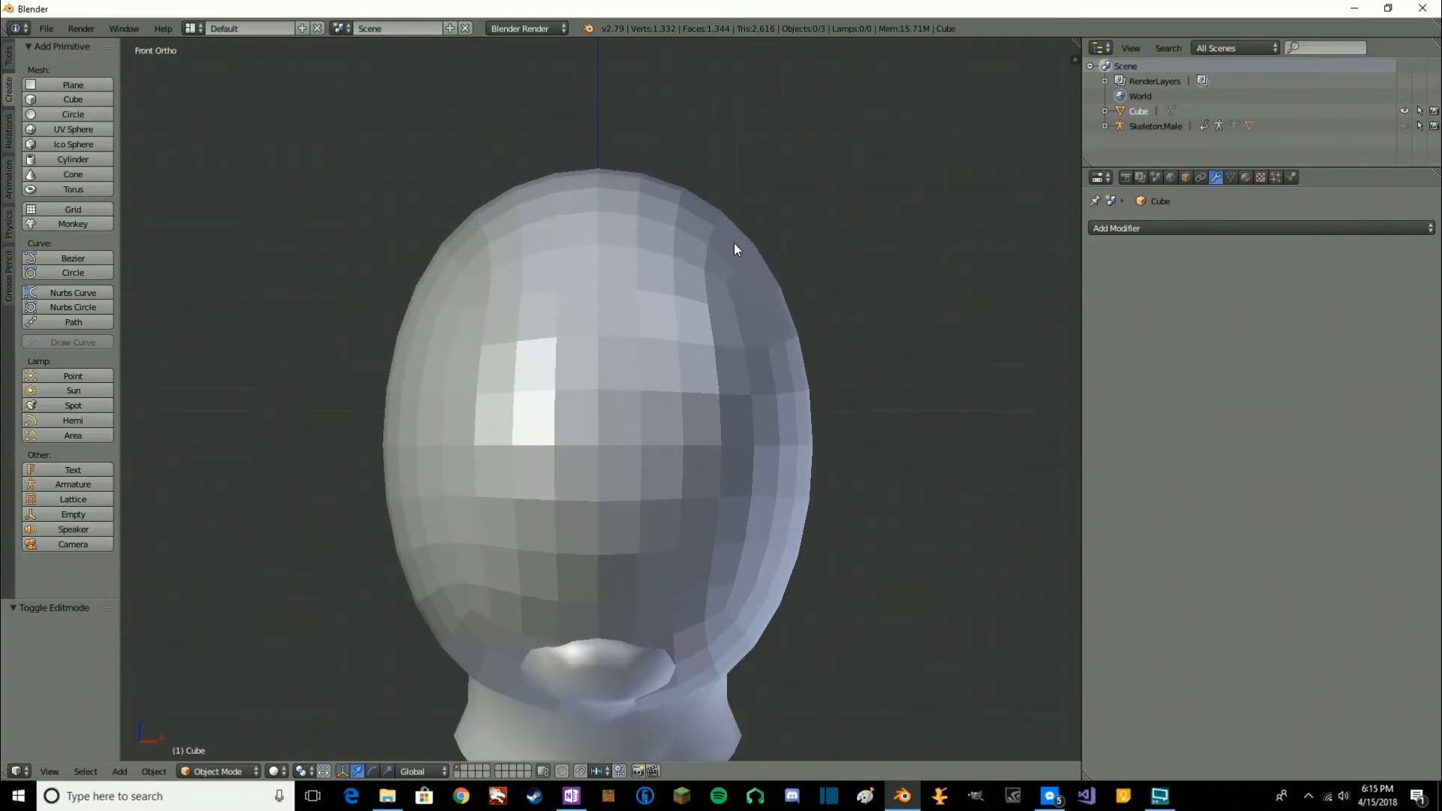
shift+middle_drag(796, 302, 812, 237)
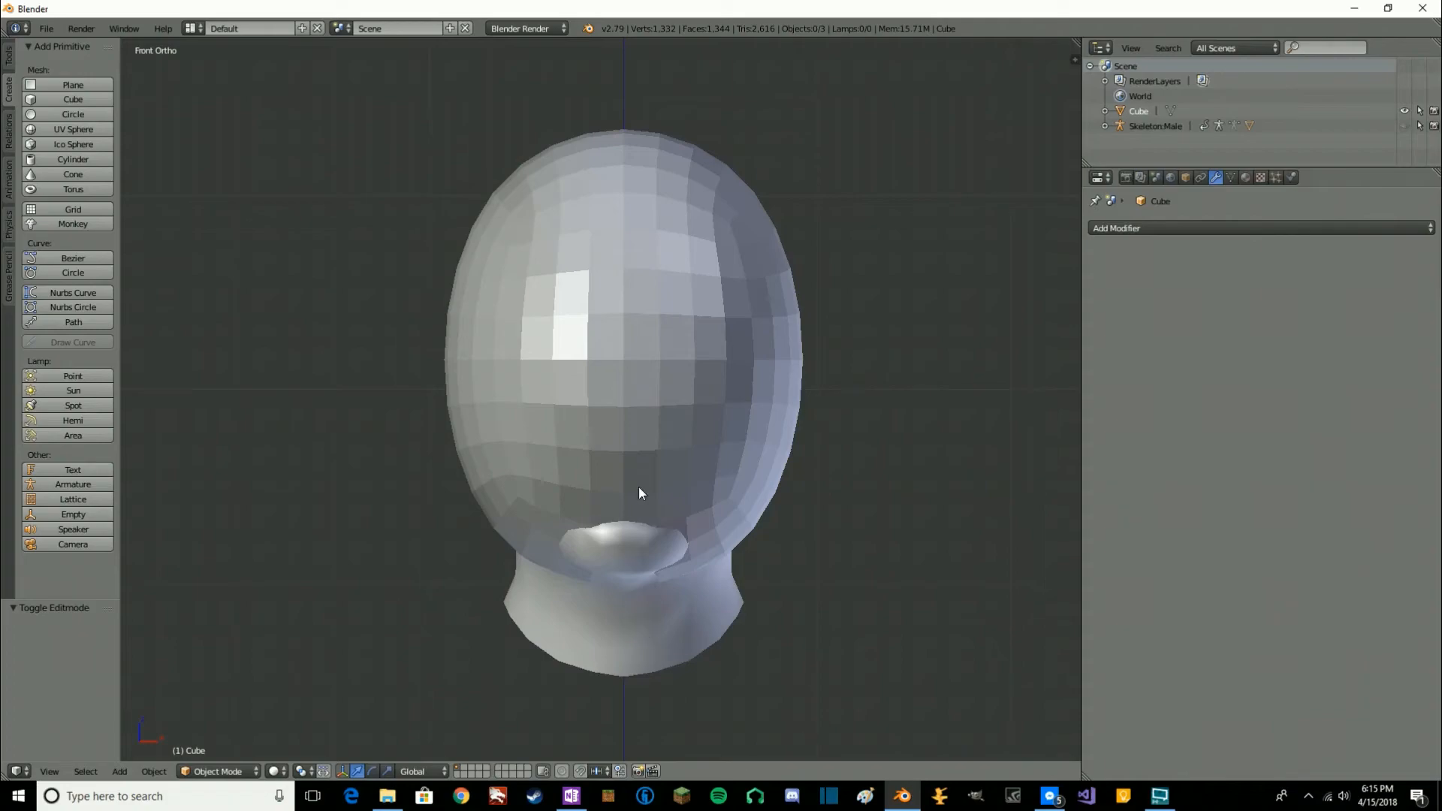
shift+middle_drag(847, 158, 828, 240)
scroll(815, 241, down, 1)
scroll(827, 240, up, 1)
shift+middle_drag(813, 317, 829, 281)
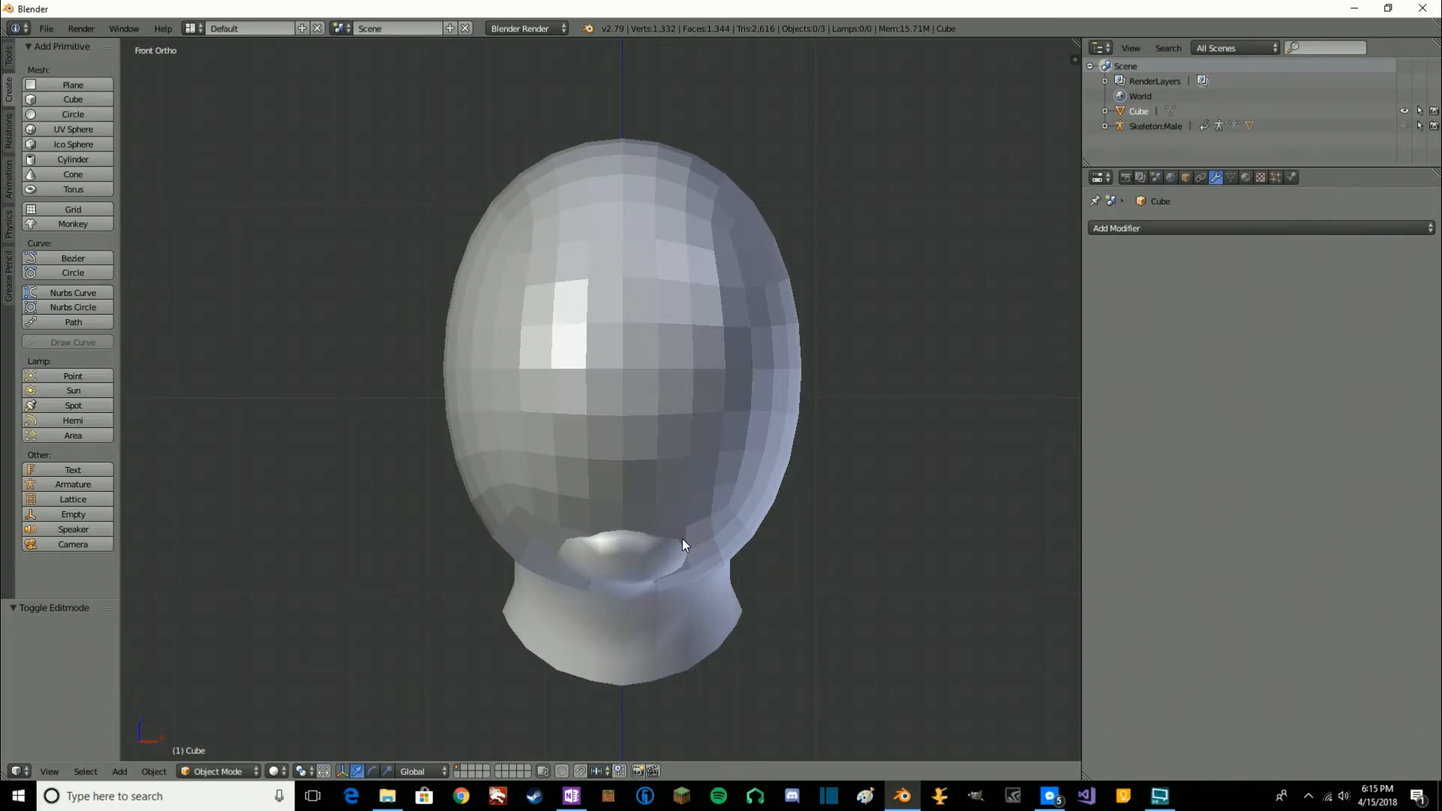
shift+middle_drag(697, 485, 708, 470)
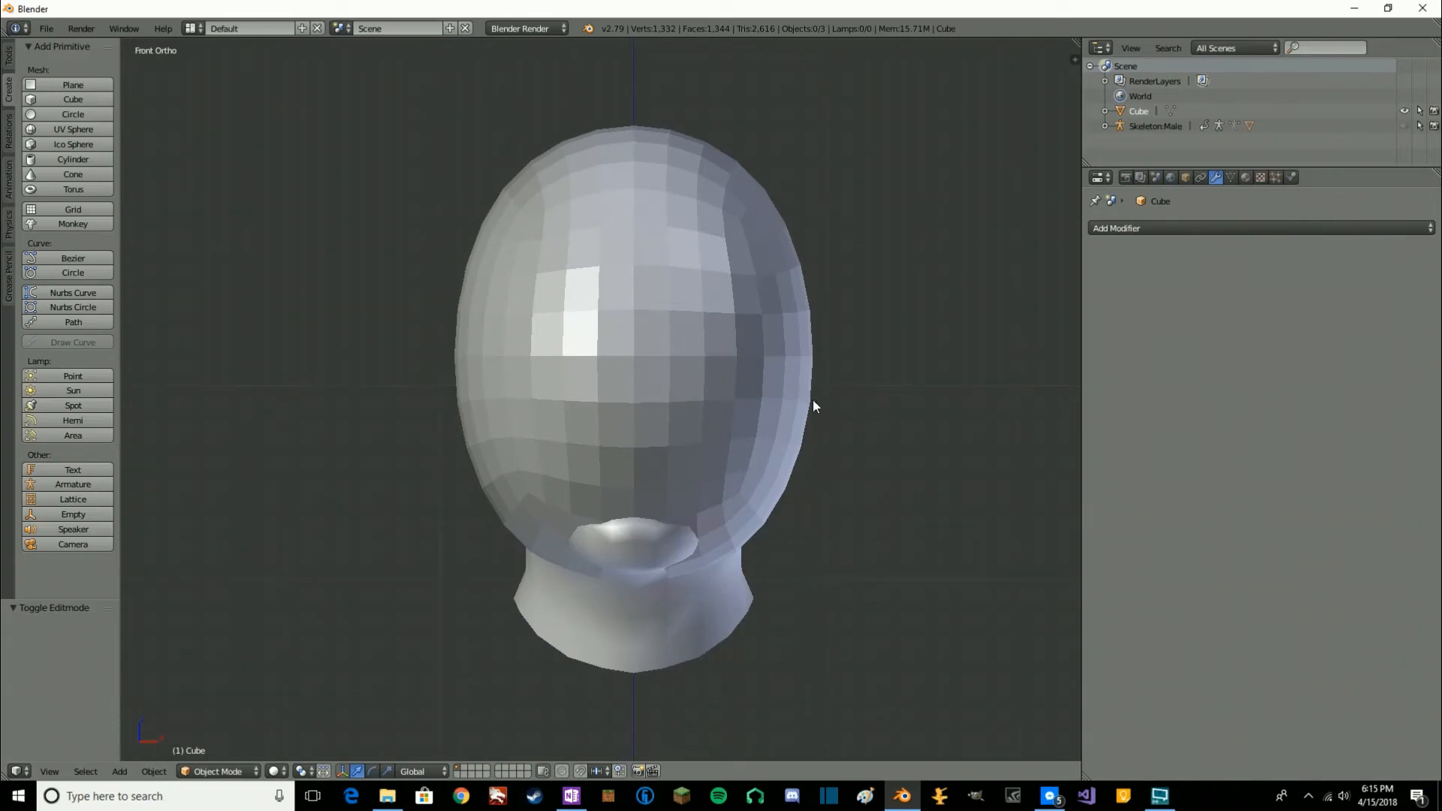
shift+middle_drag(775, 373, 678, 425)
key(Tab)
key(Tab)
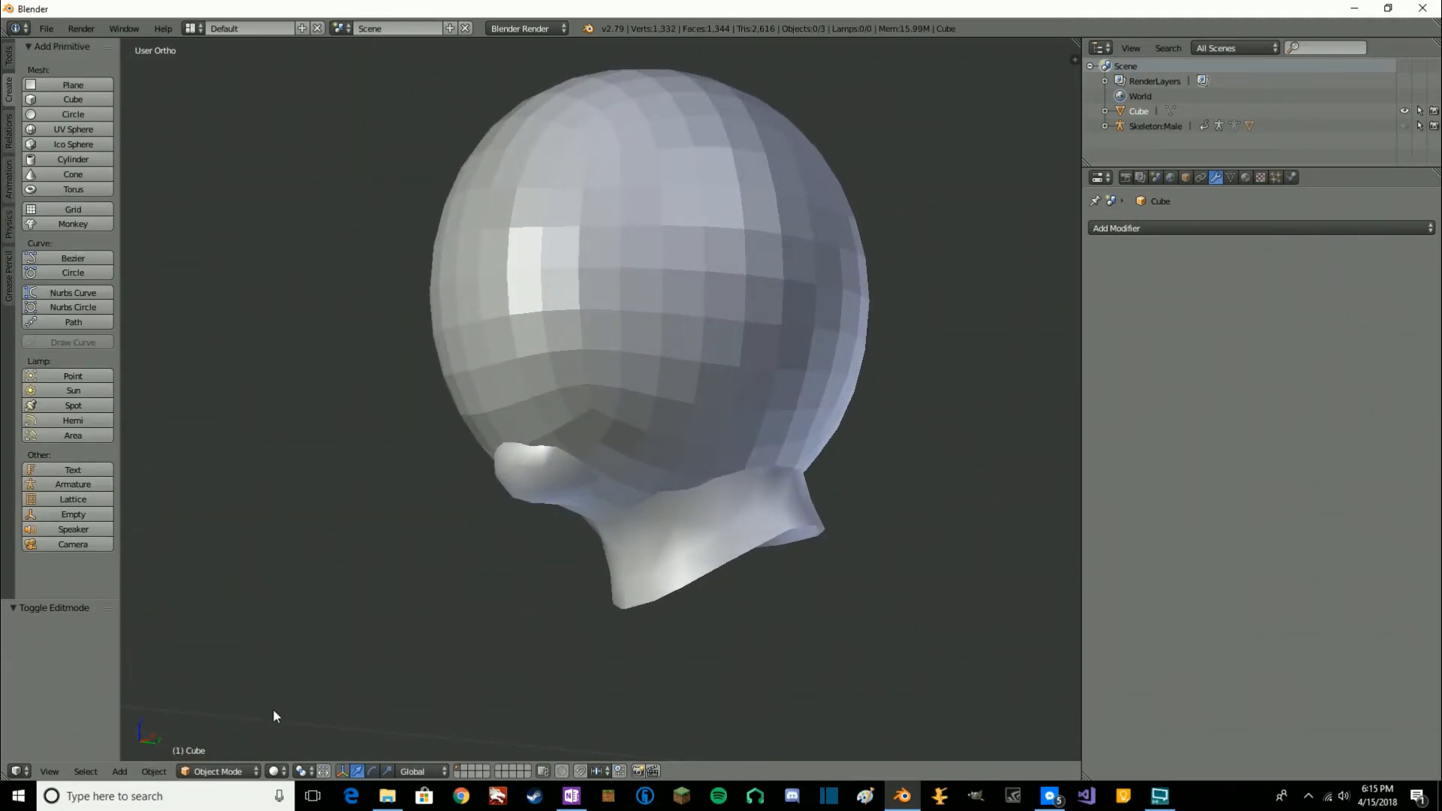
In the right orthographic view of the lower face, switch the mesh to Sculpt Mode and choose the Grab brush.
key(KP_3)
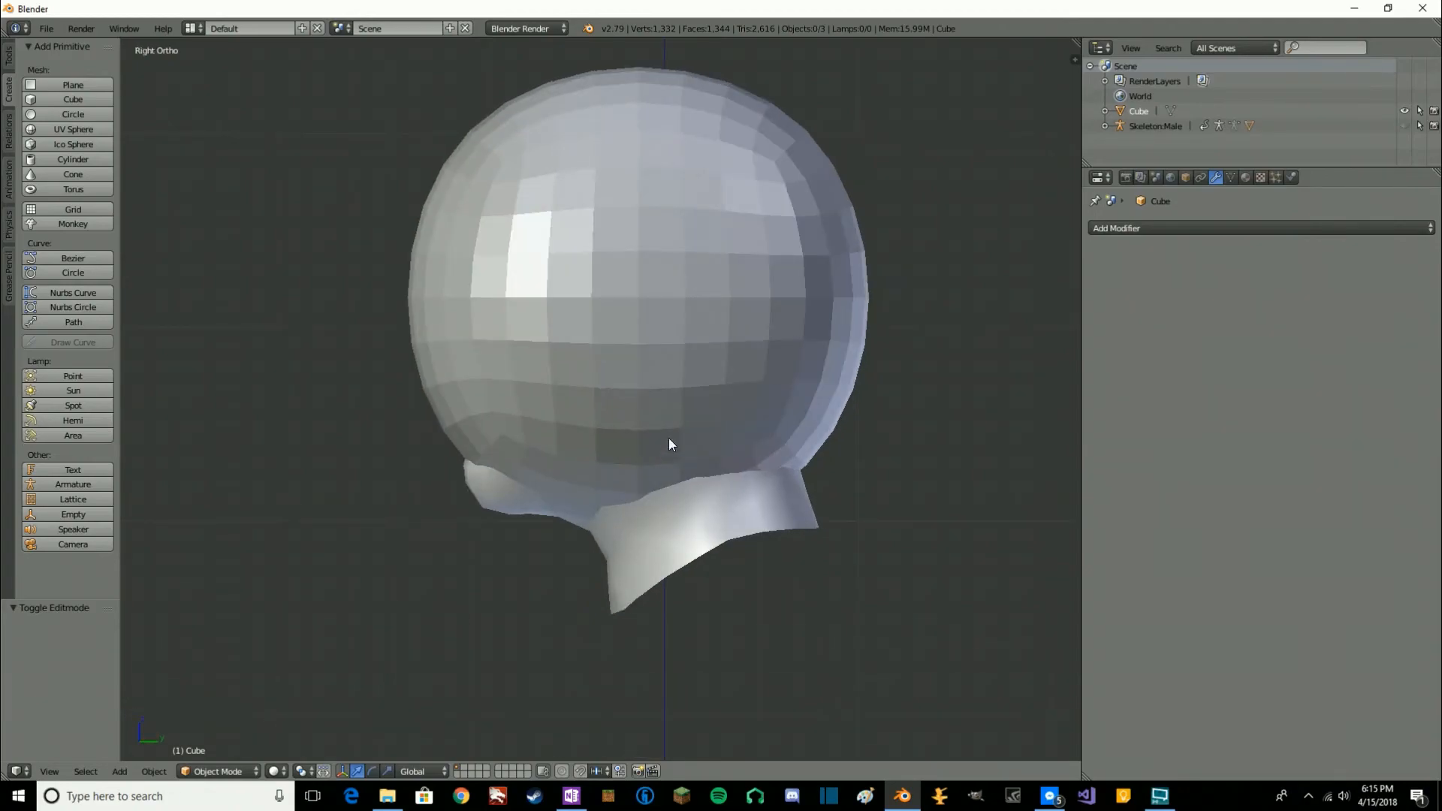
scroll(673, 411, up, 2)
shift+middle_drag(540, 500, 553, 538)
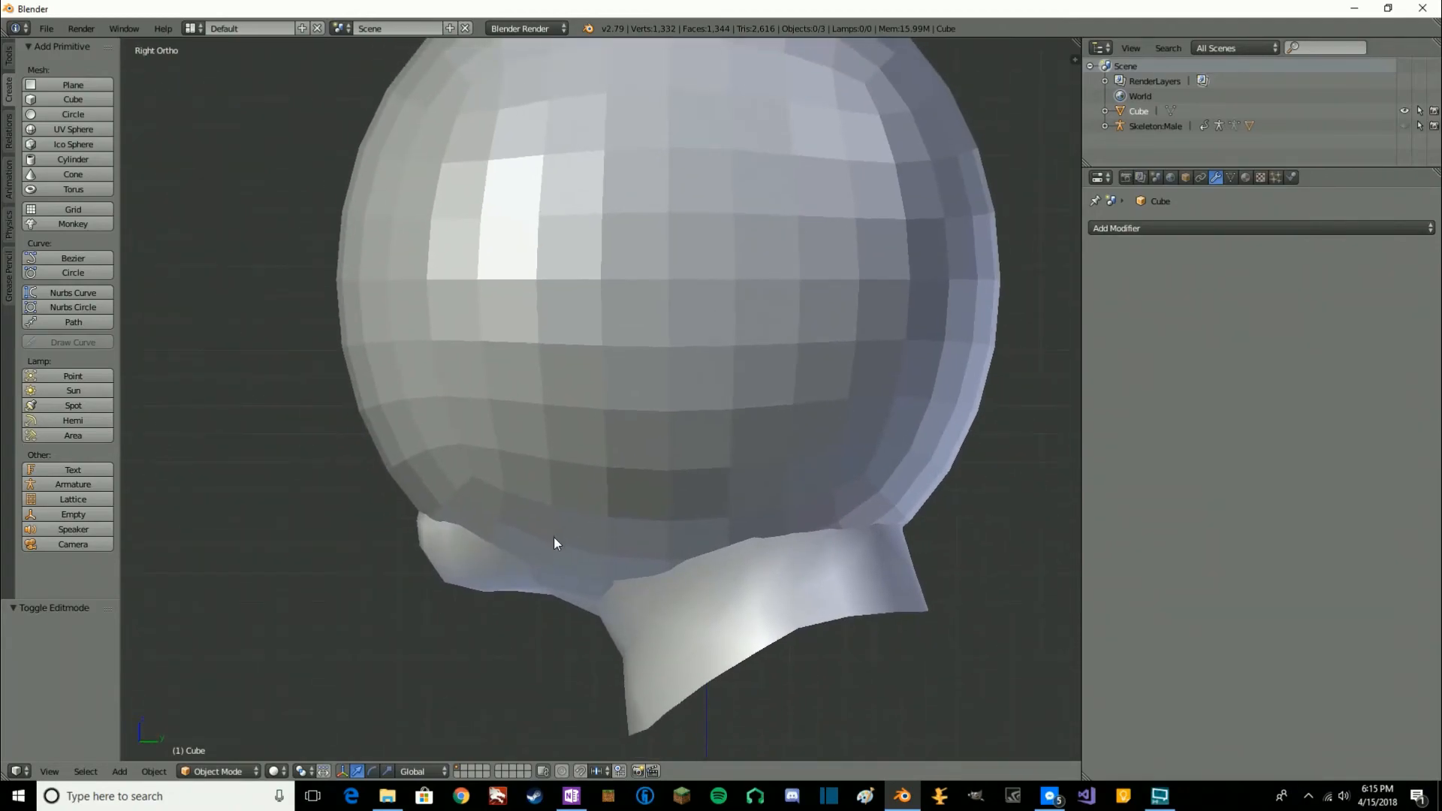
click(223, 772)
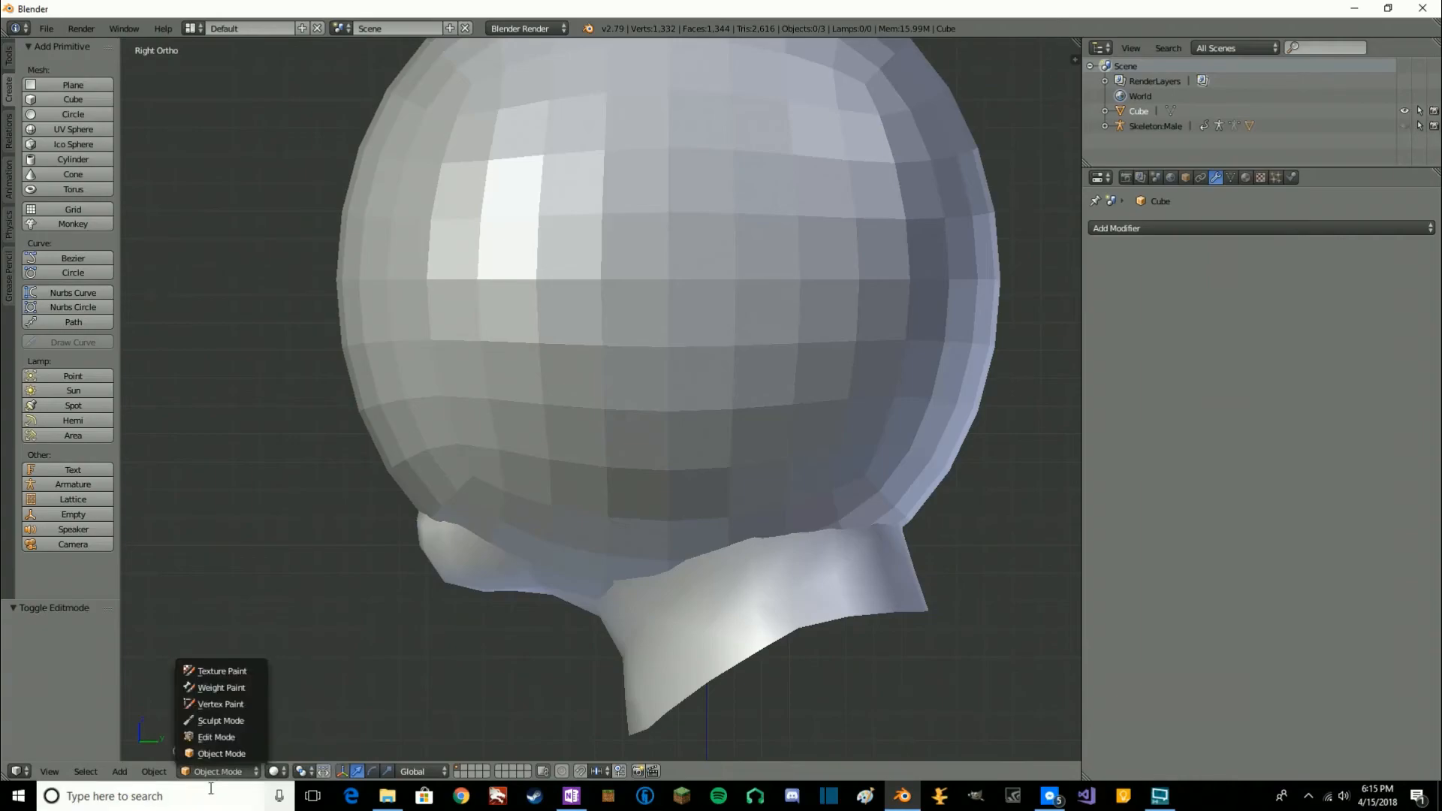
click(226, 720)
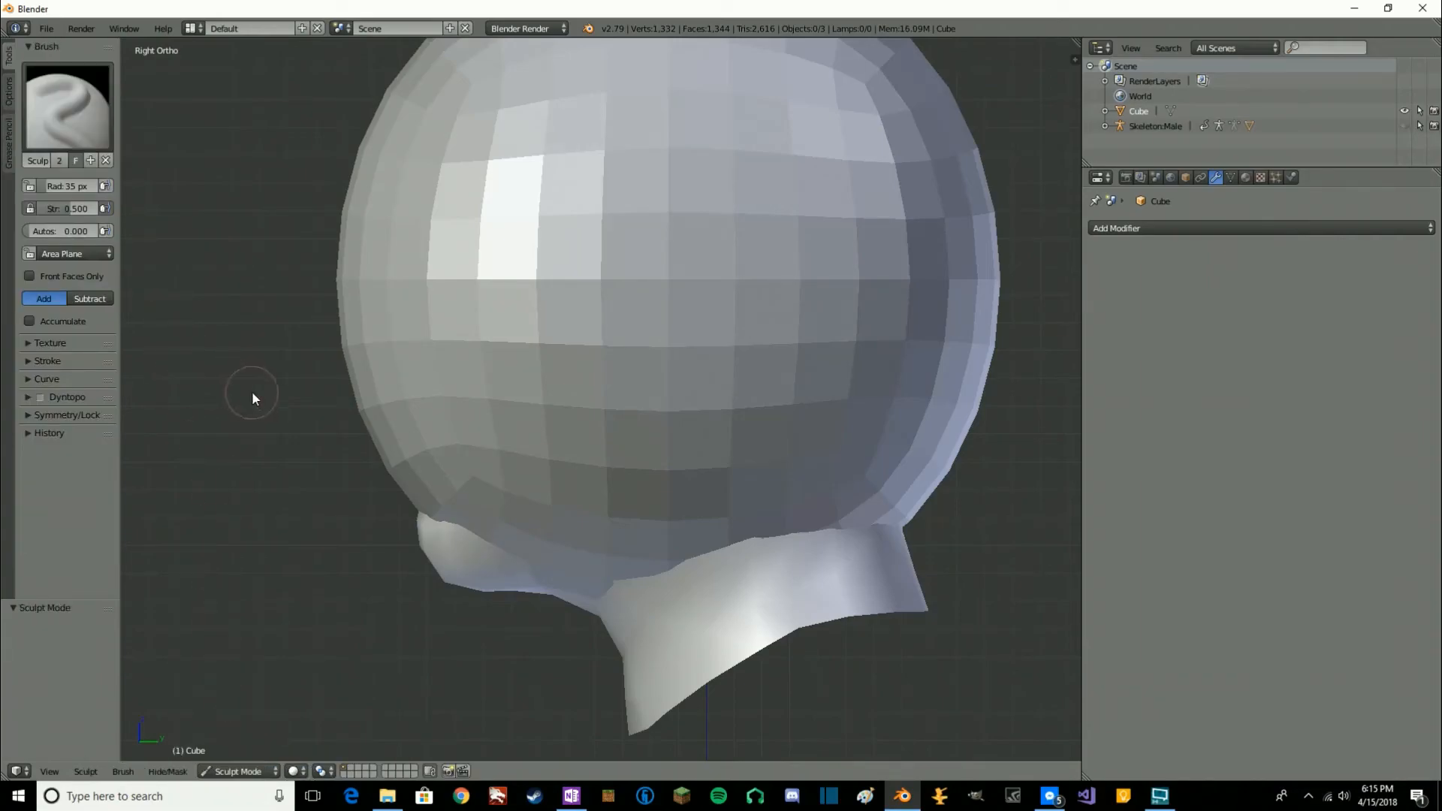
click(88, 116)
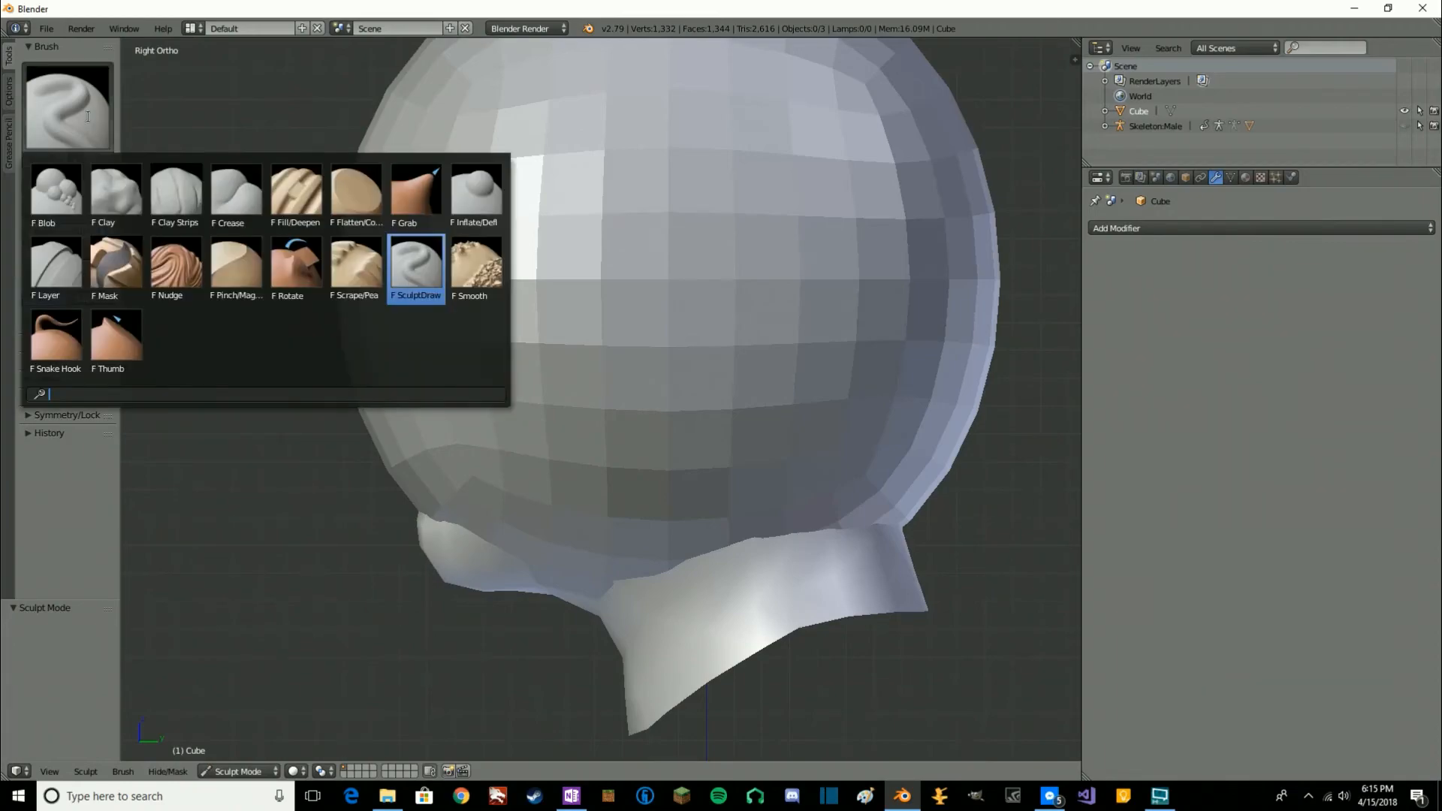
click(427, 179)
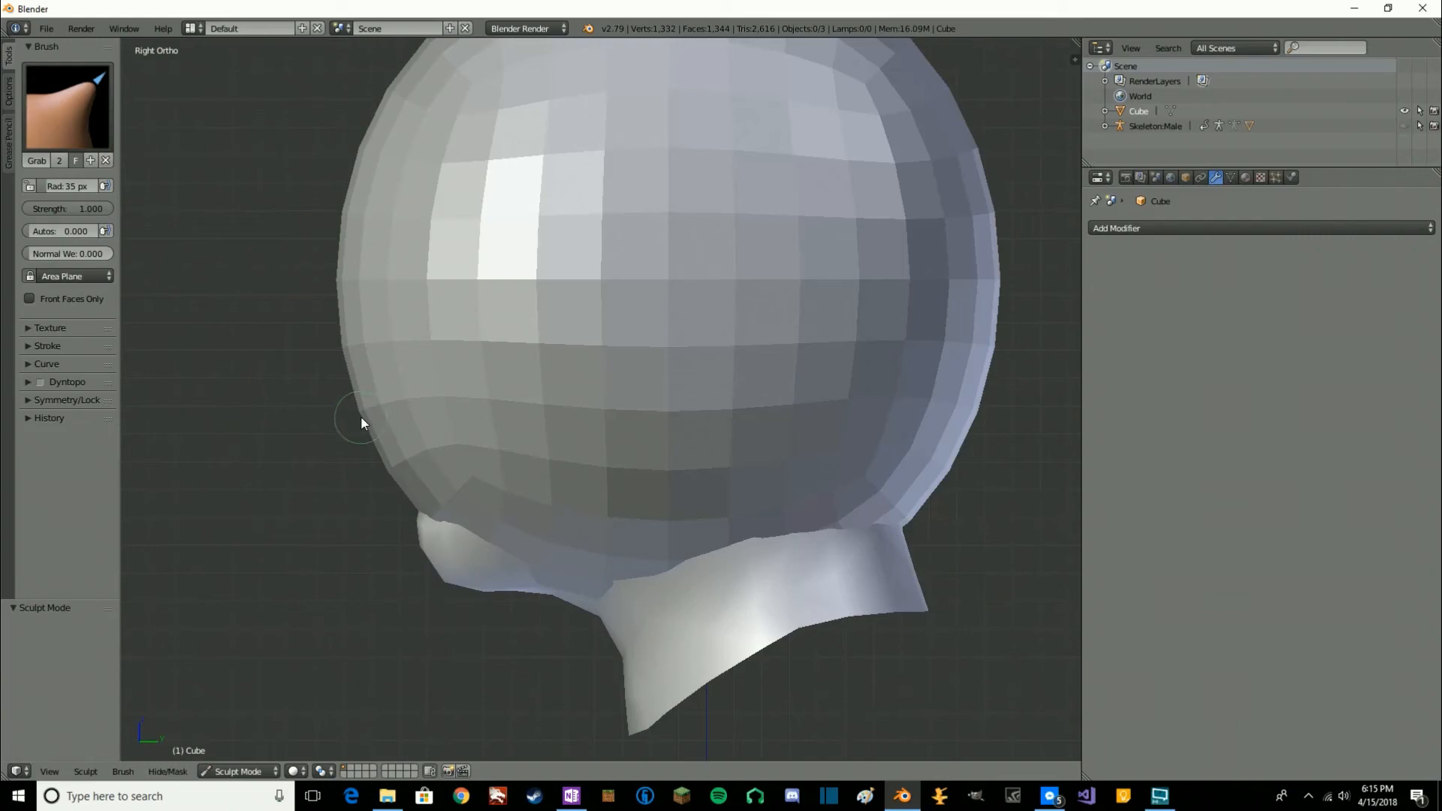
Set the Grab brush radius to 500 px, pull the mesh's lower front down over the chin, and refine its fit in wireframe.
key(f)
click(936, 380)
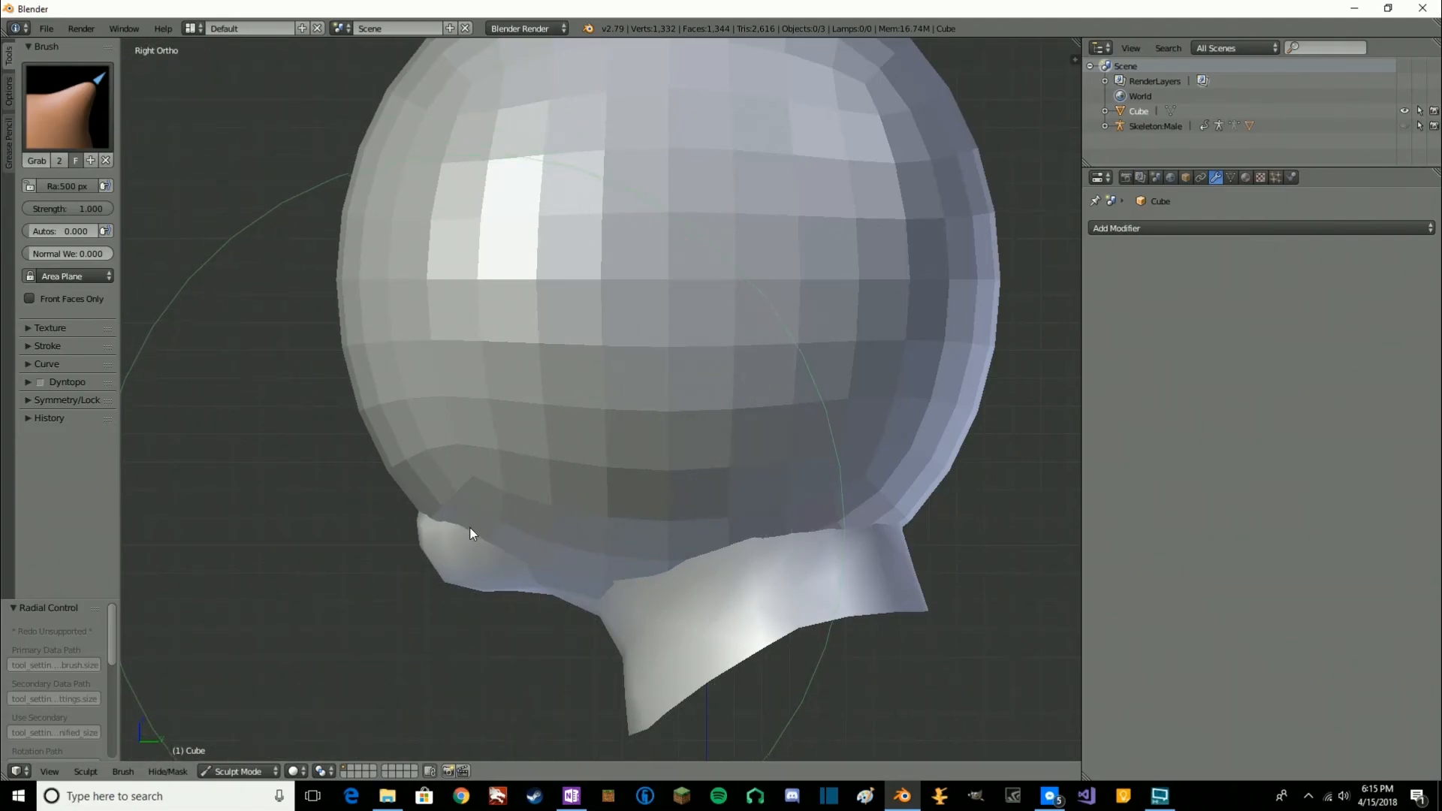
drag(470, 529, 454, 552)
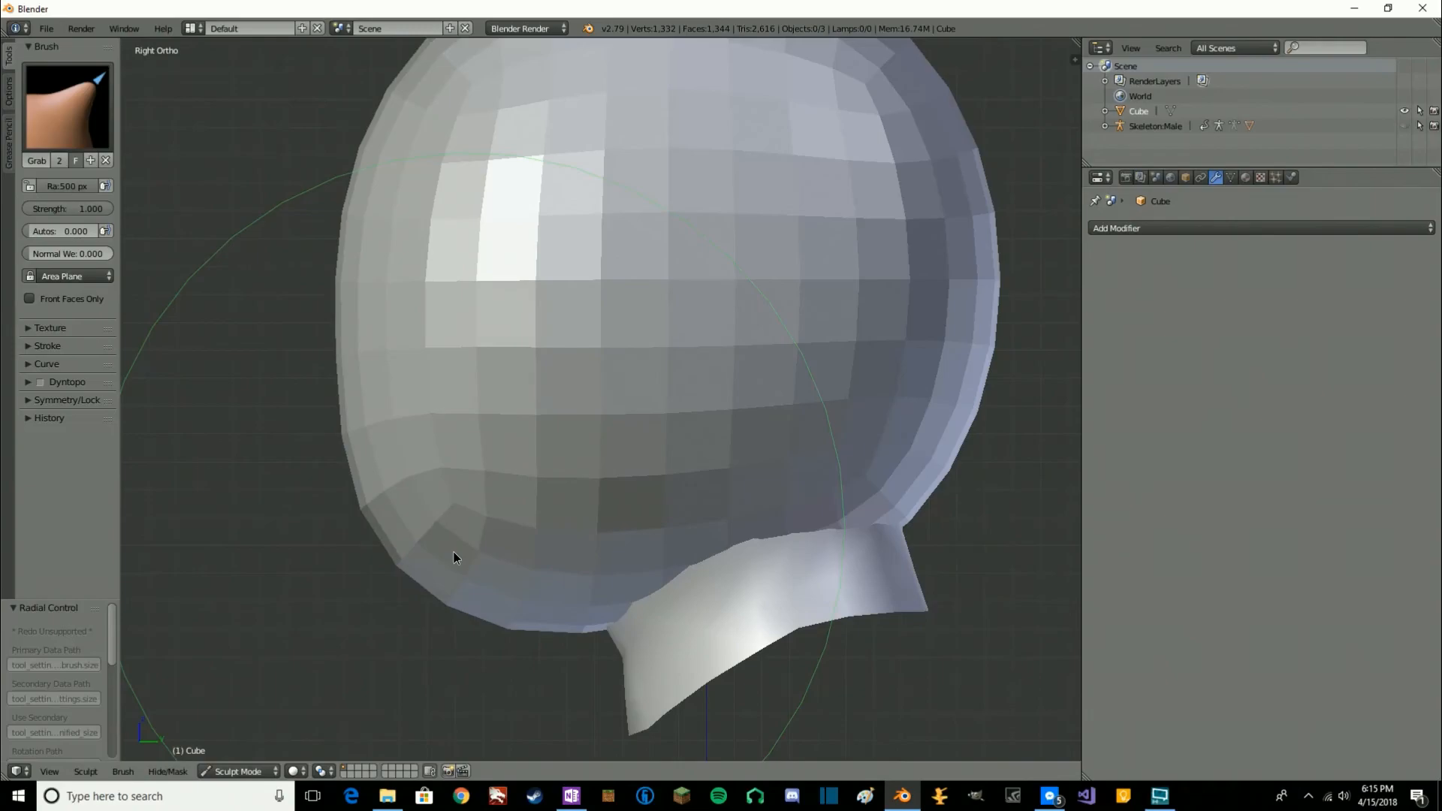
key(z)
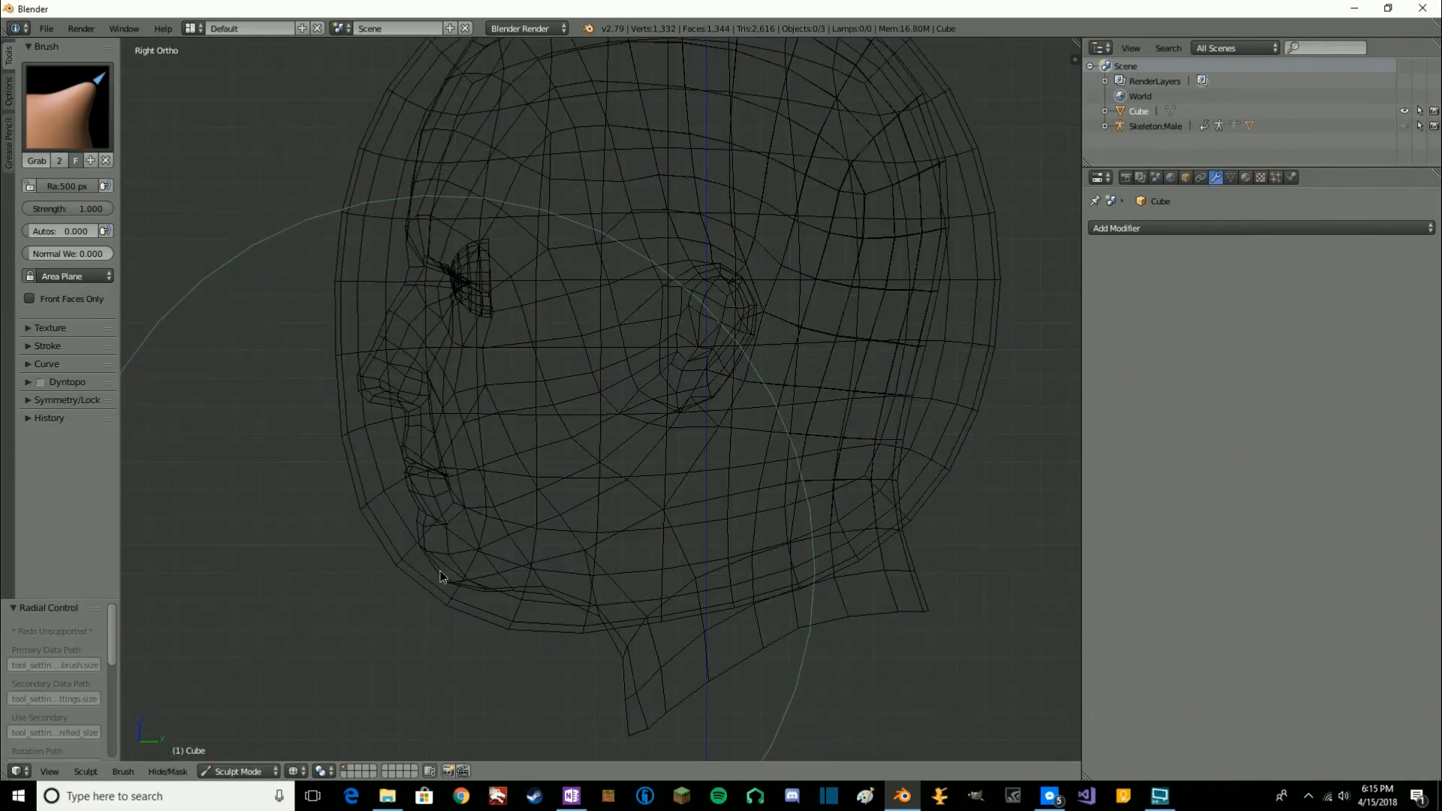
drag(440, 570, 452, 568)
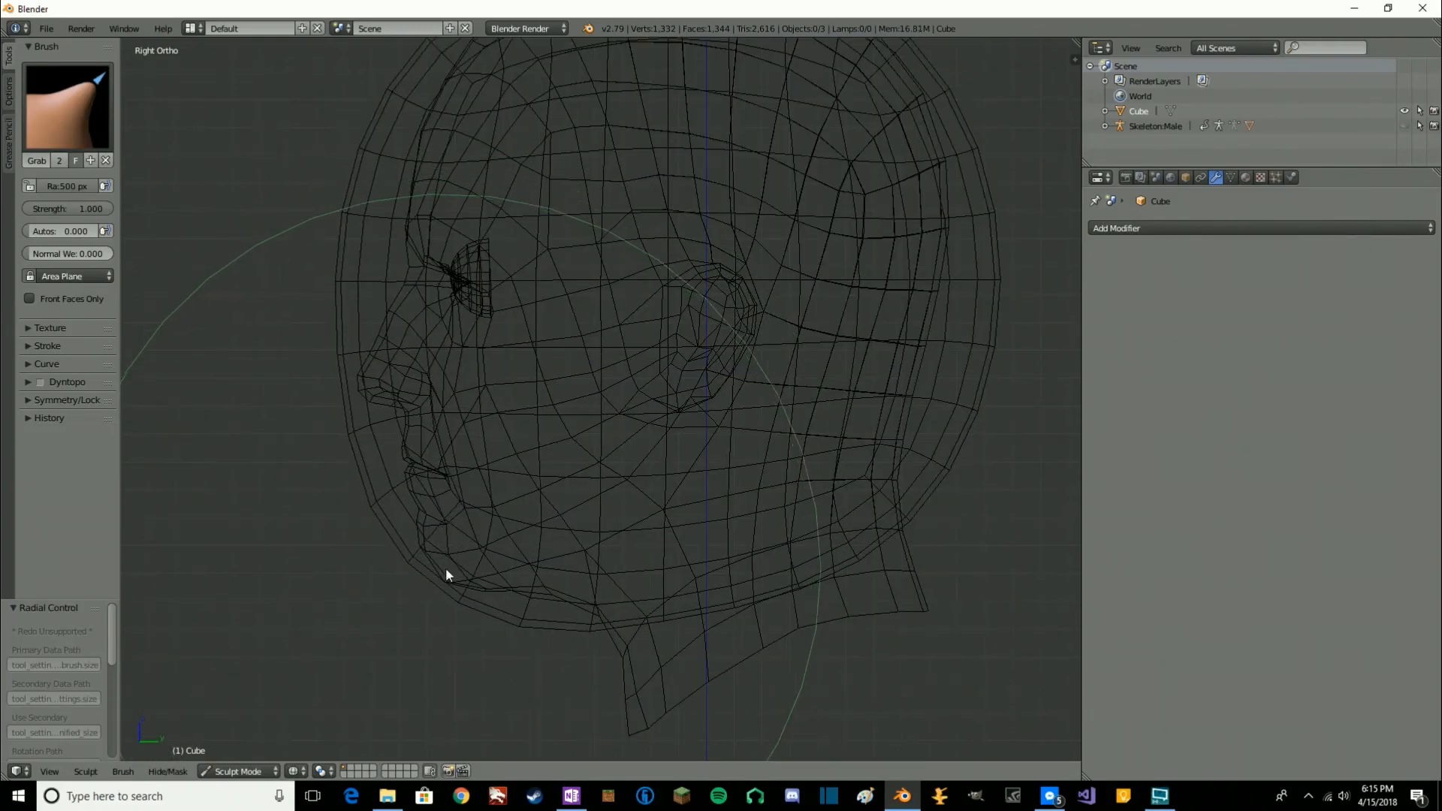
Reduce the Grab brush radius to 241 px, restore solid shading and check the reshaped chin area from the front.
key(f)
click(443, 595)
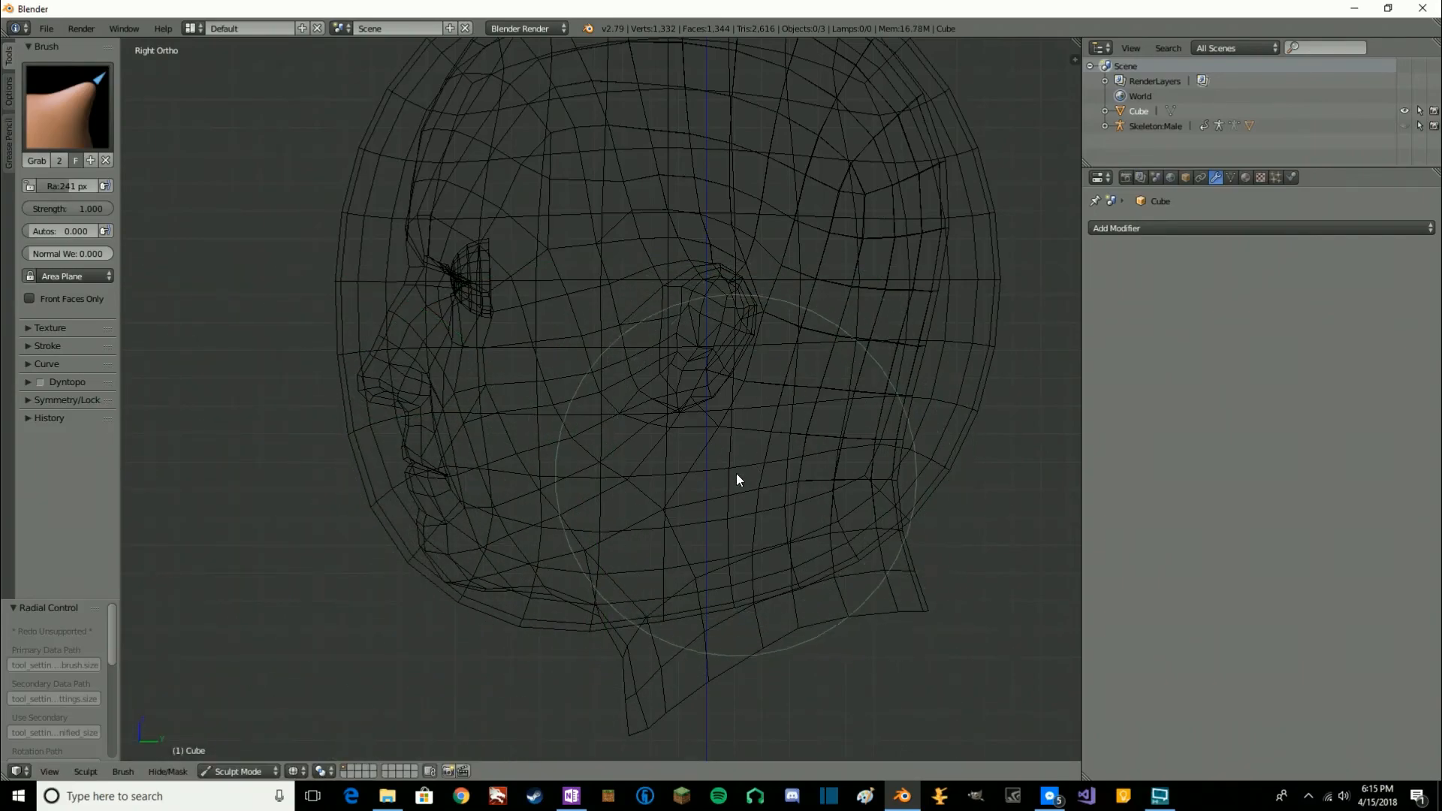
key(z)
mouse_move(579, 412)
middle_down()
mouse_move(505, 412)
mouse_move(682, 441)
middle_up()
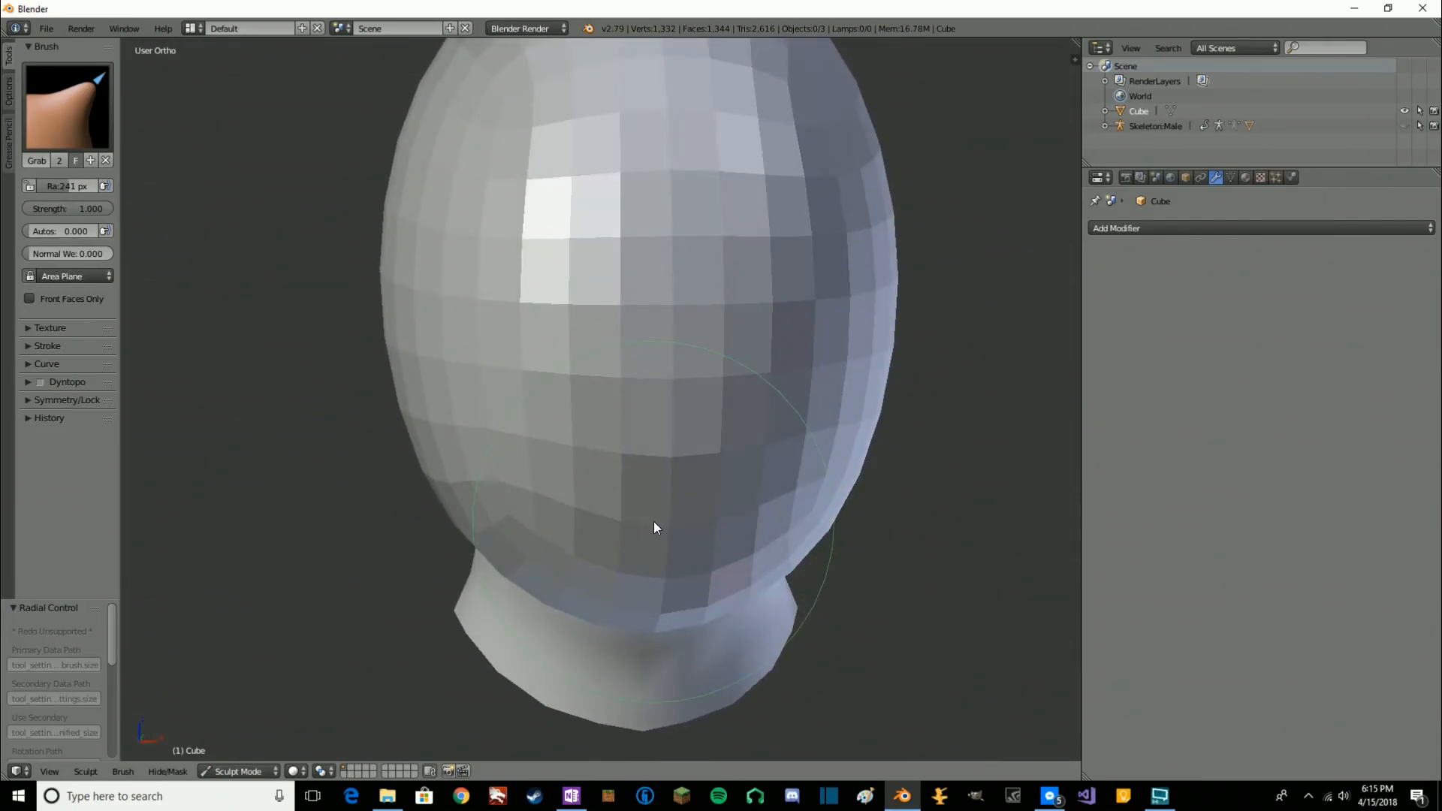
key(KP_1)
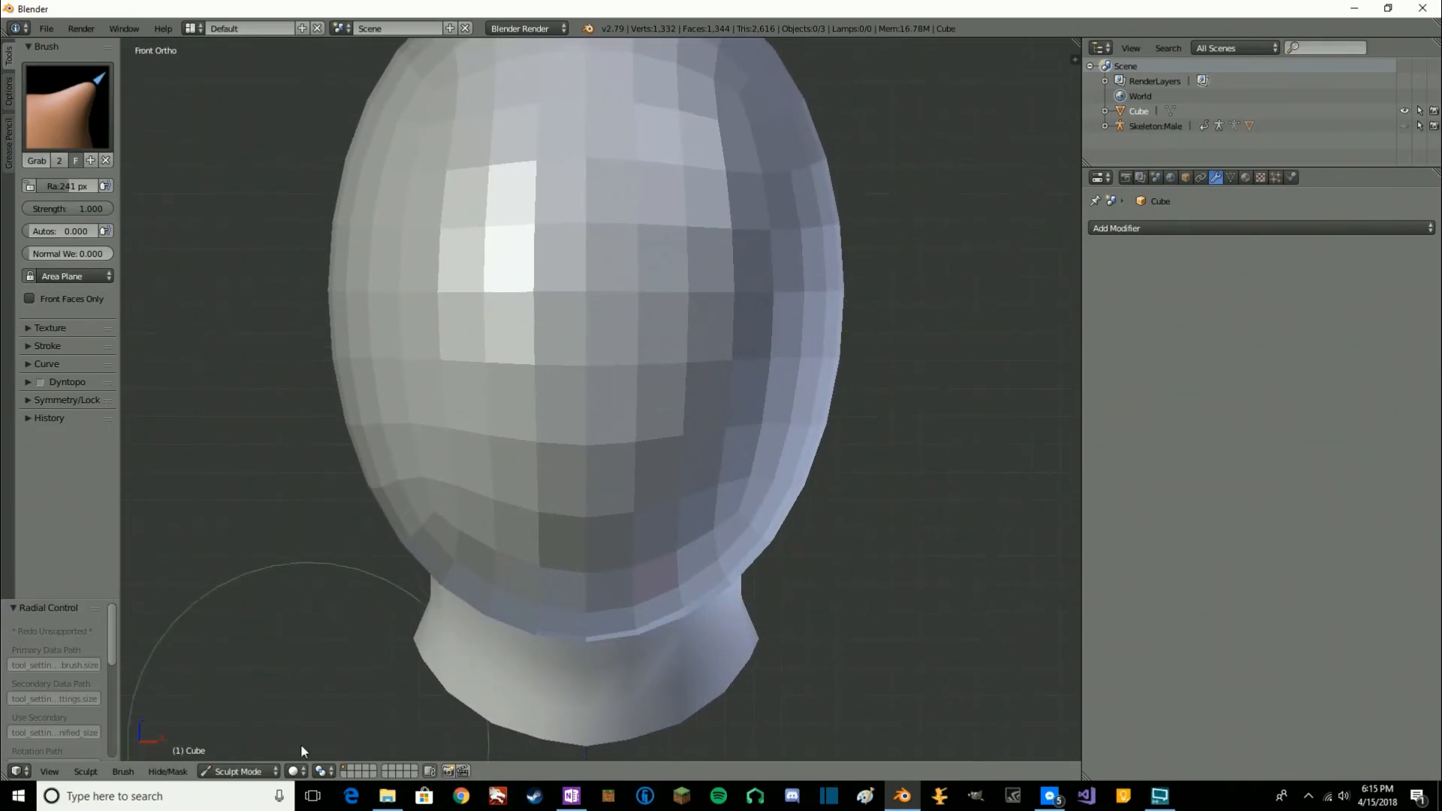
Return the reshaped mesh to Edit Mode and frame it whole in the front orthographic view.
click(256, 772)
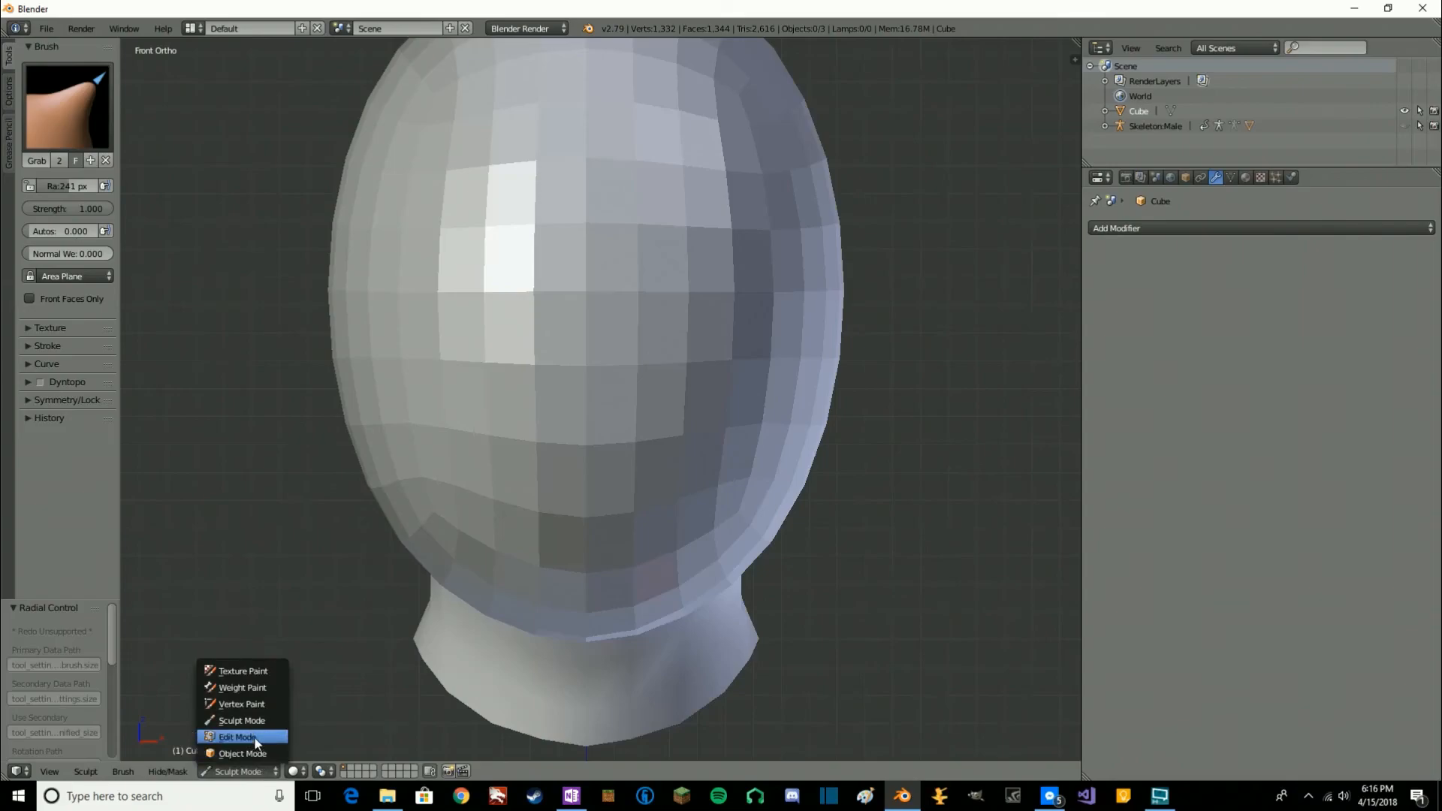
click(257, 738)
scroll(854, 390, down, 3)
middle_drag(805, 457, 771, 310)
key(KP_1)
shift+middle_drag(804, 262, 818, 319)
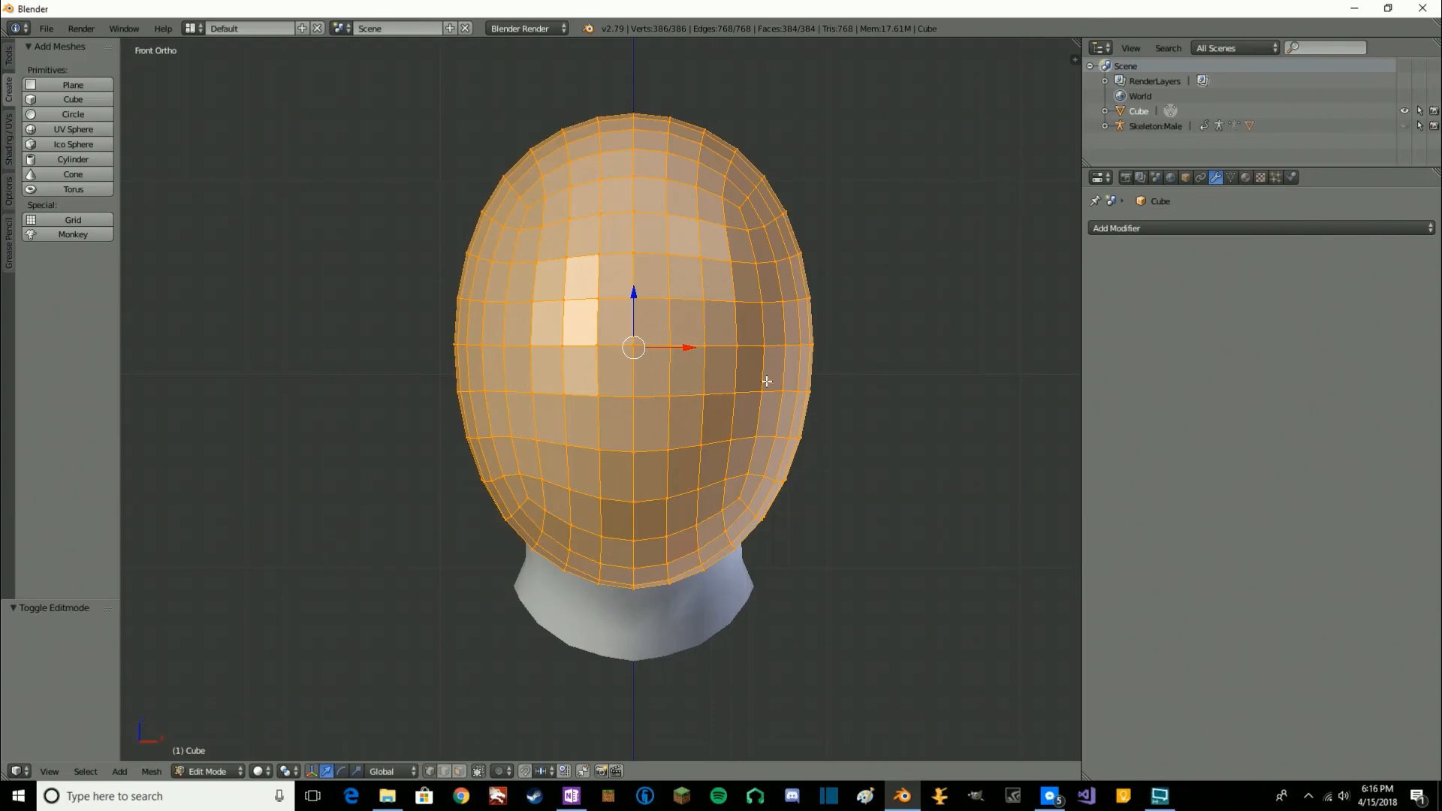
scroll(880, 346, up, 1)
shift+middle_drag(880, 373, 886, 351)
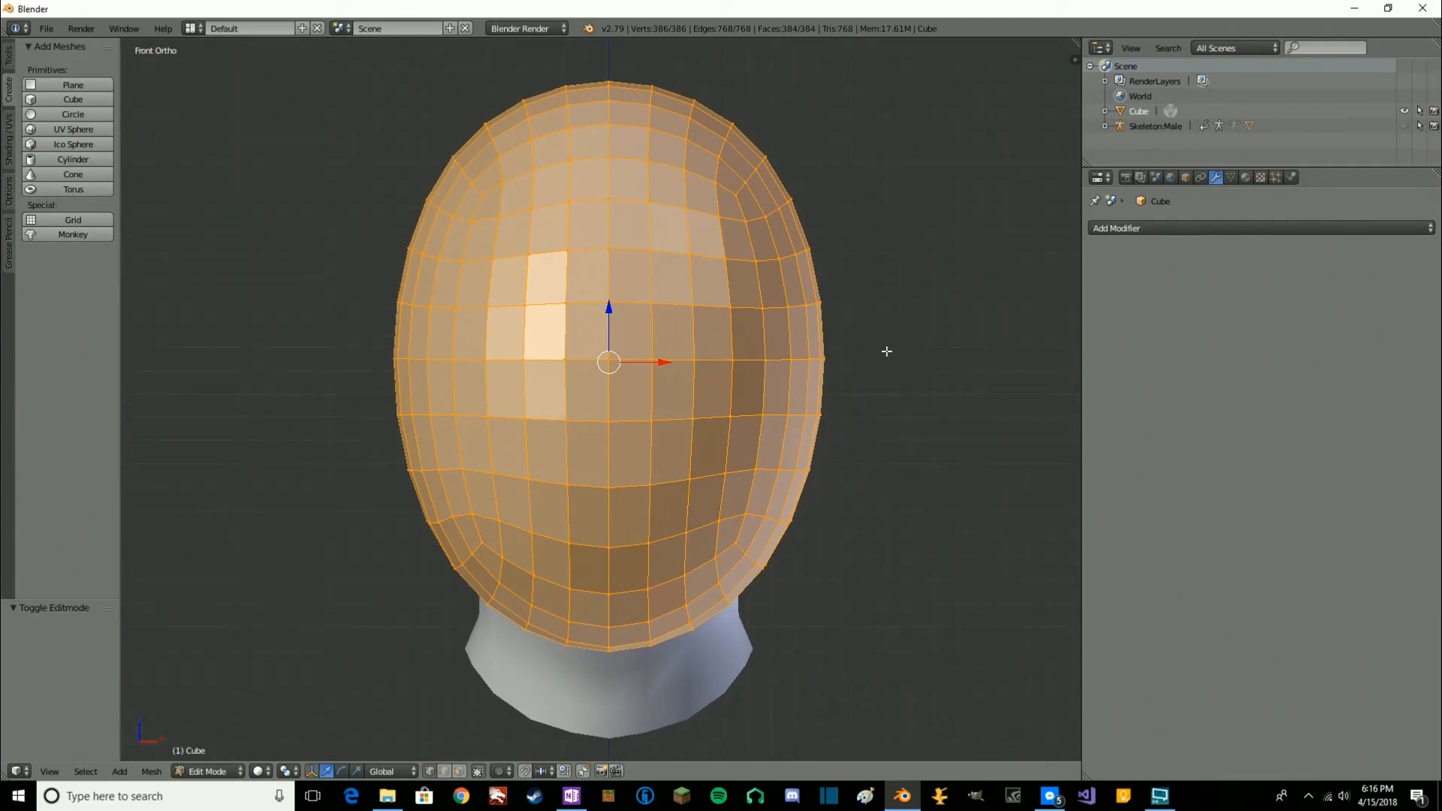